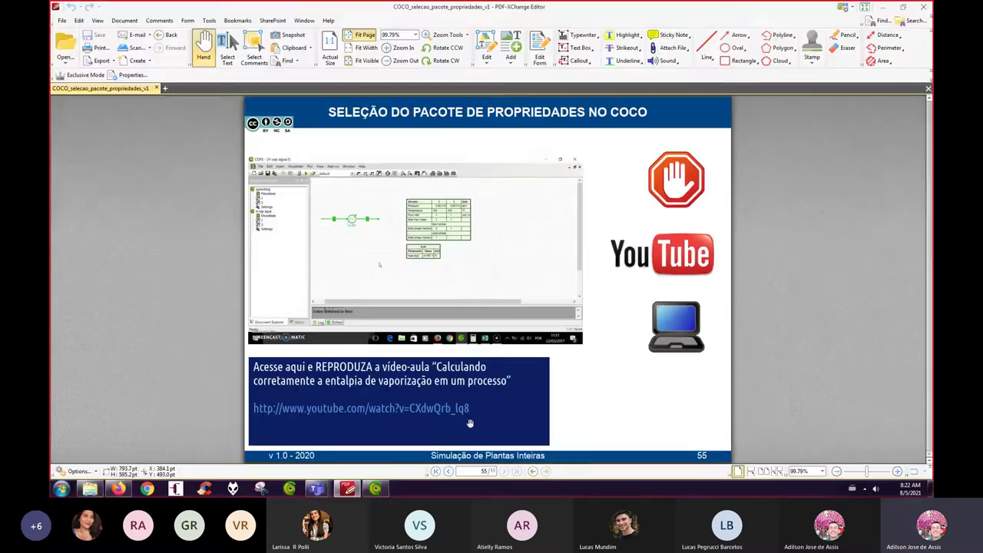
Step: View the vaporization enthalpy video in Firefox, and in COFE check the calculation options for the heatOfVaporization property
left_click(118, 488)
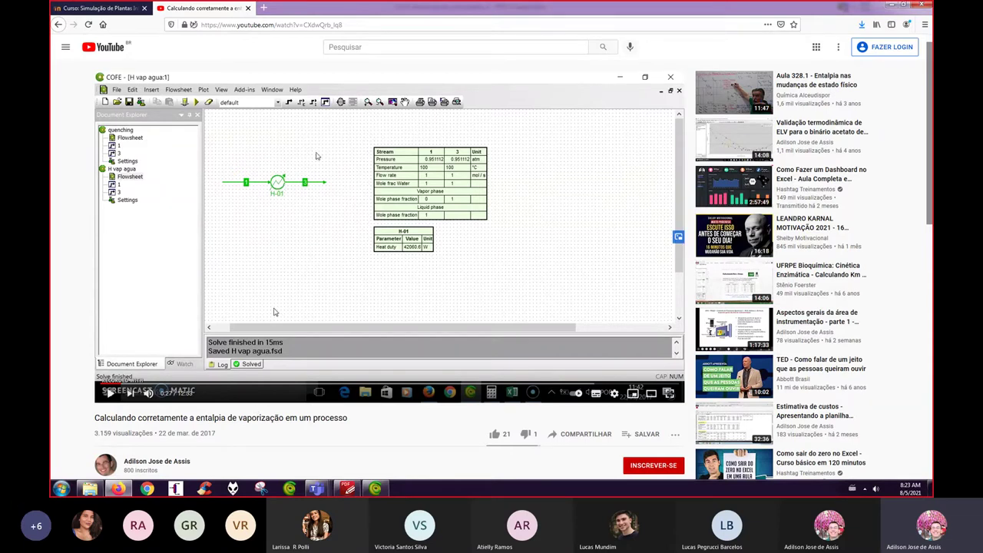
left_click(373, 488)
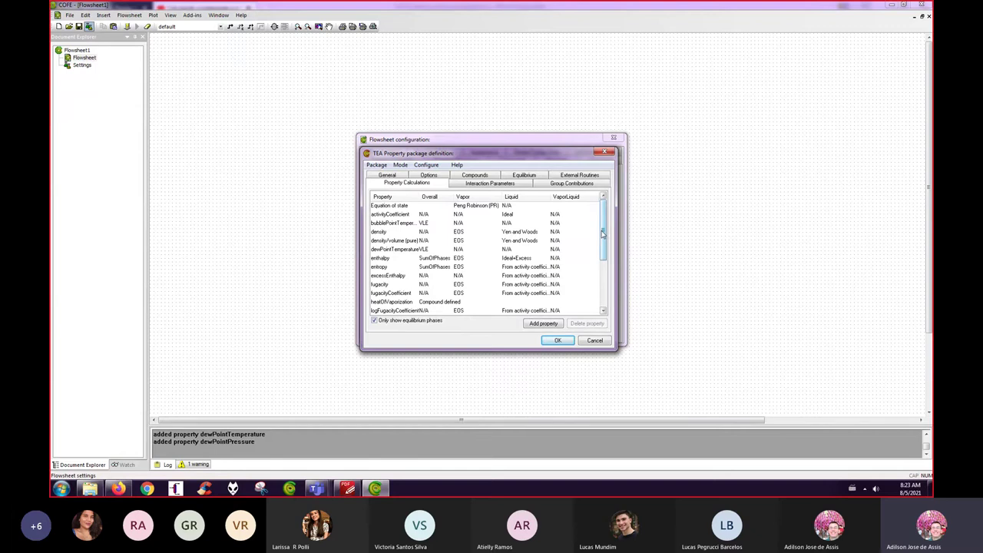
left_click_drag(603, 234, 604, 254)
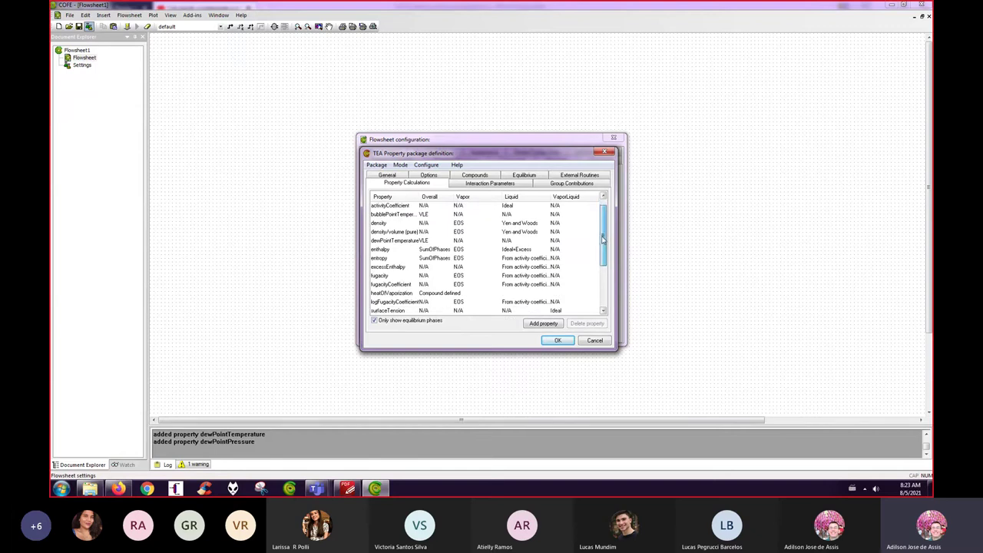
left_click(391, 297)
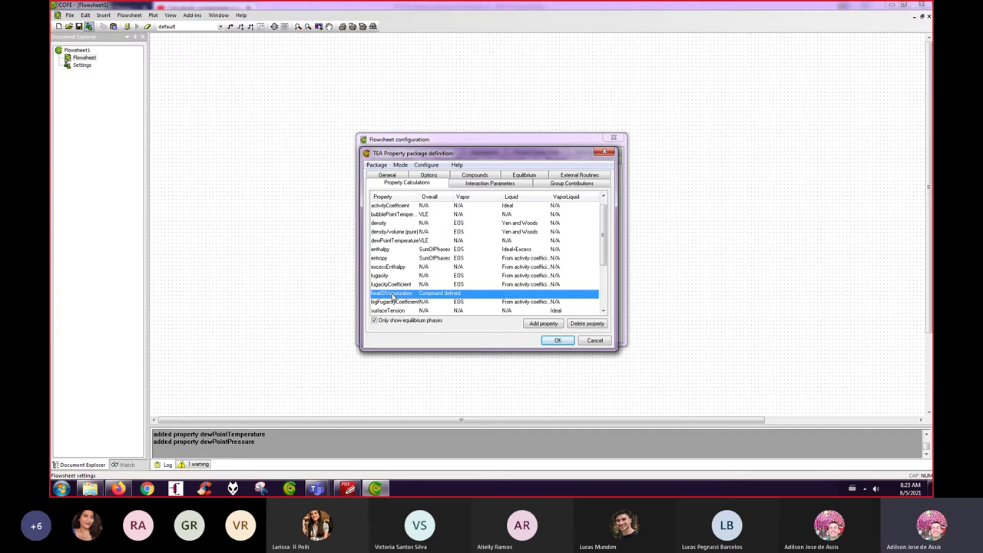
left_click(435, 294)
left_click(435, 296)
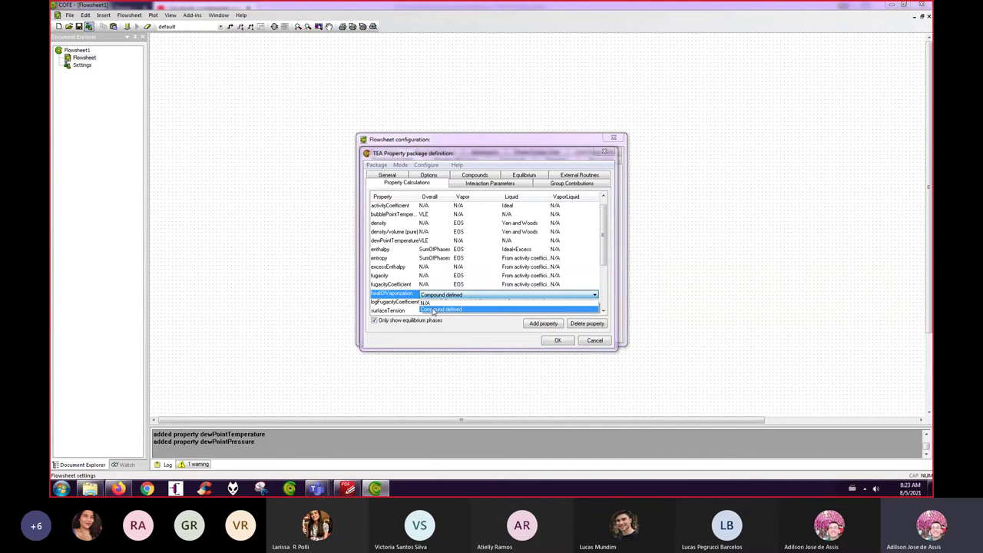
left_click(435, 310)
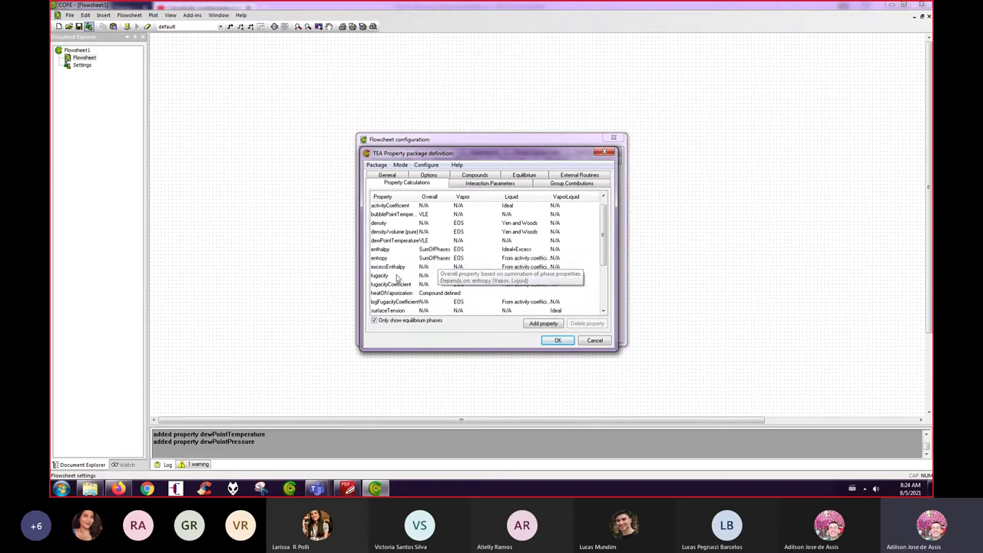
Step: Examine the available vapor-phase calculation methods for the enthalpy property in the TEA property package definition
left_click(457, 250)
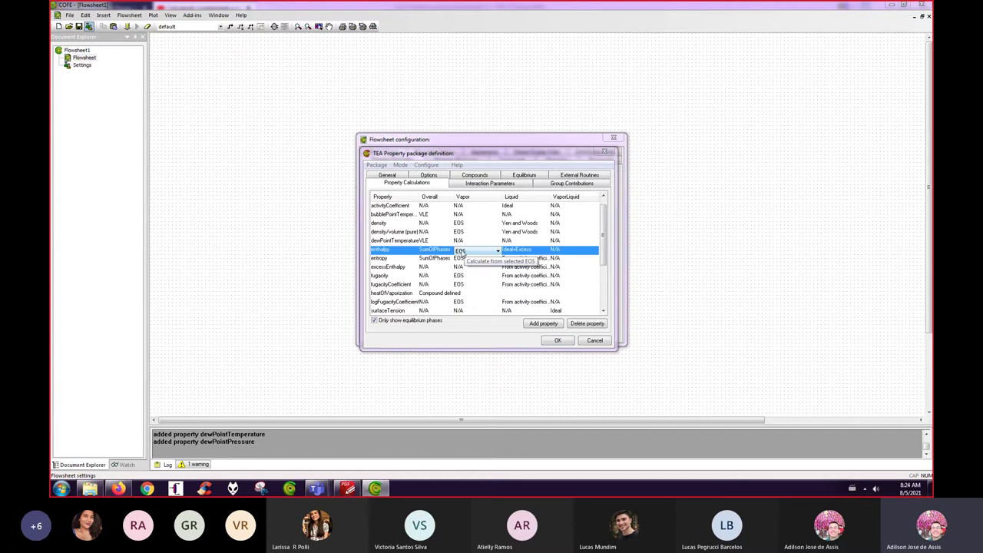
left_click(463, 252)
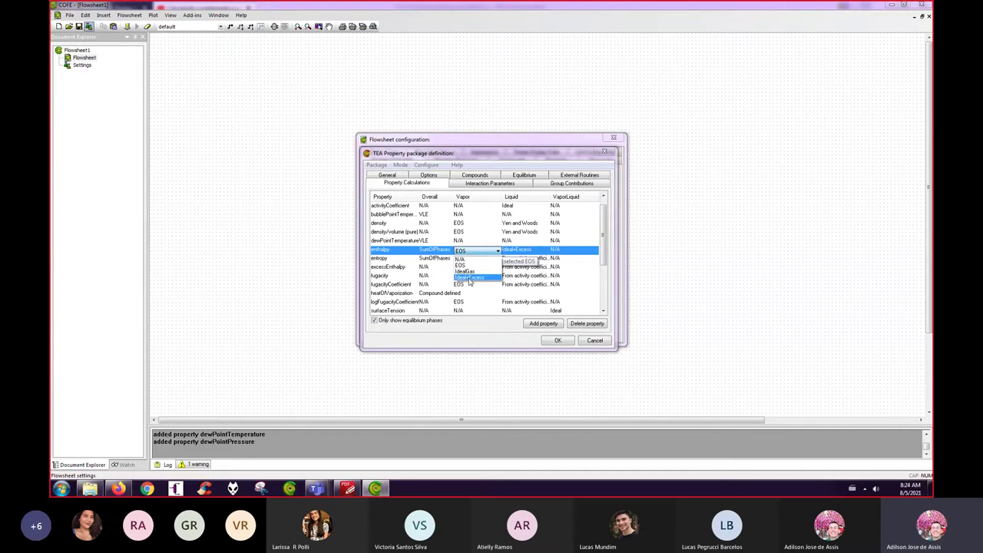
left_click(464, 253)
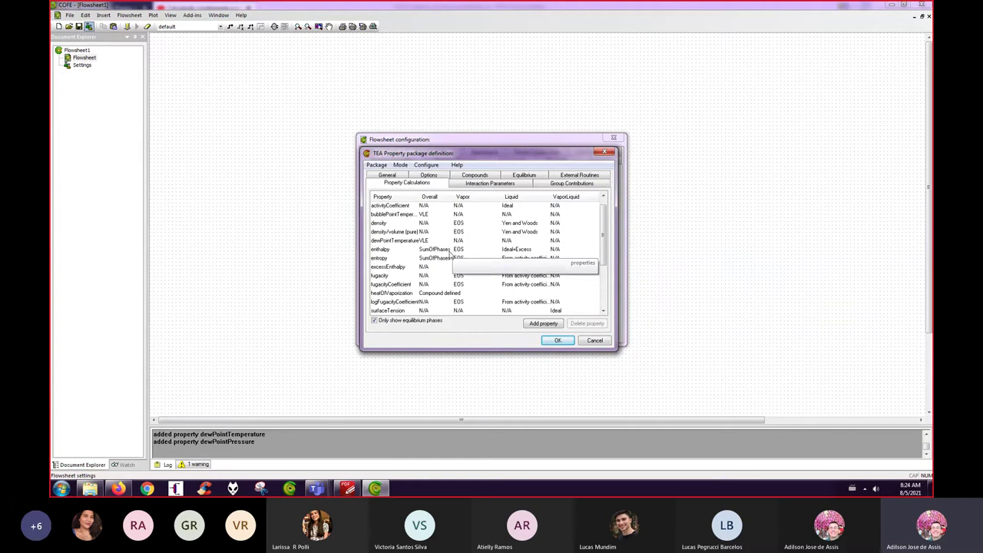
left_click(459, 251)
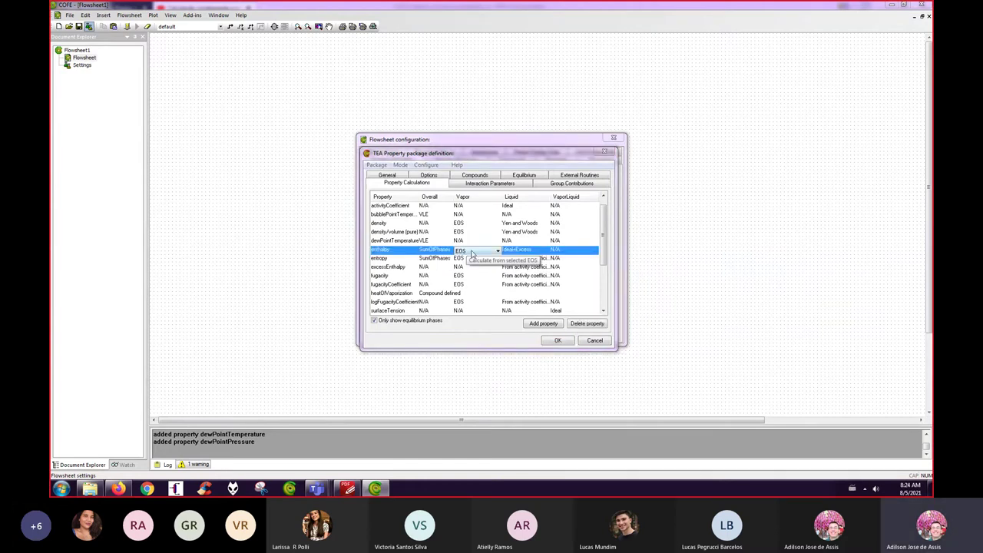
left_click(459, 252)
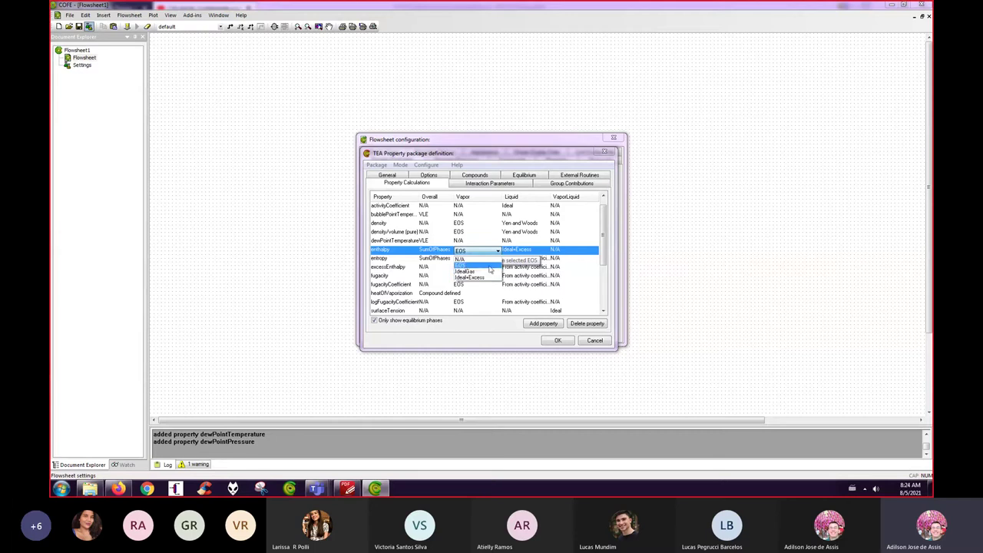
left_click(663, 262)
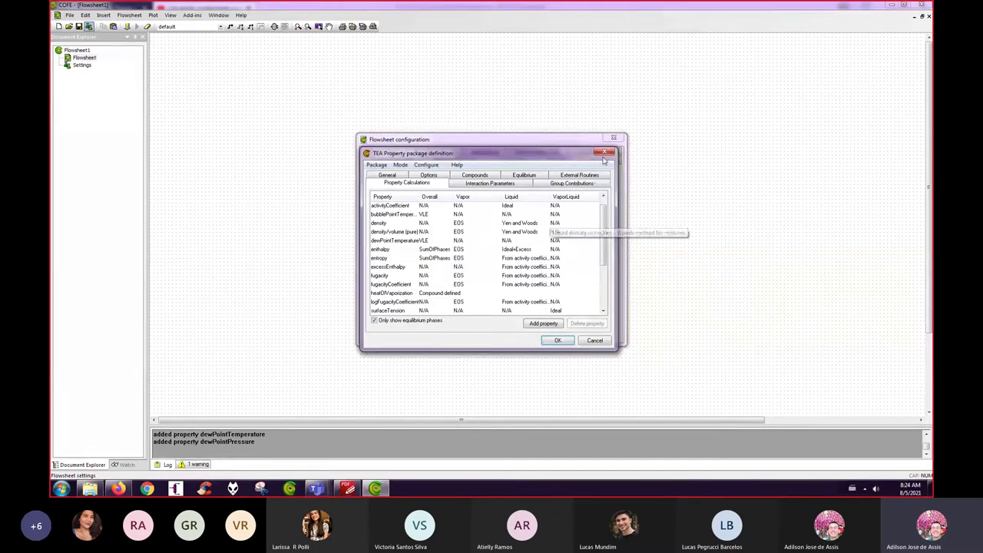
Step: Switch to PDF-XChange Editor and view the slide with the vaporization enthalpy video link in full screen
left_click(390, 492)
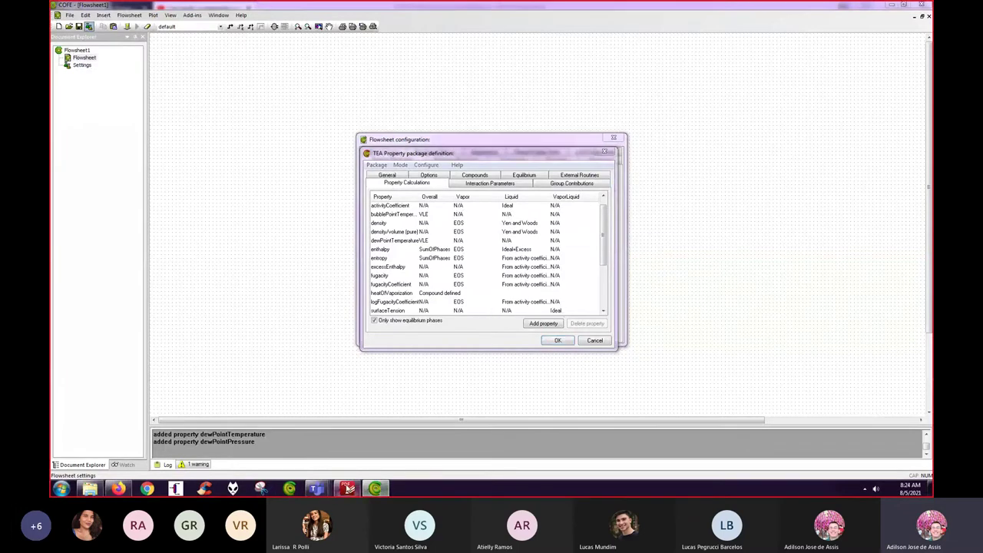
left_click(348, 488)
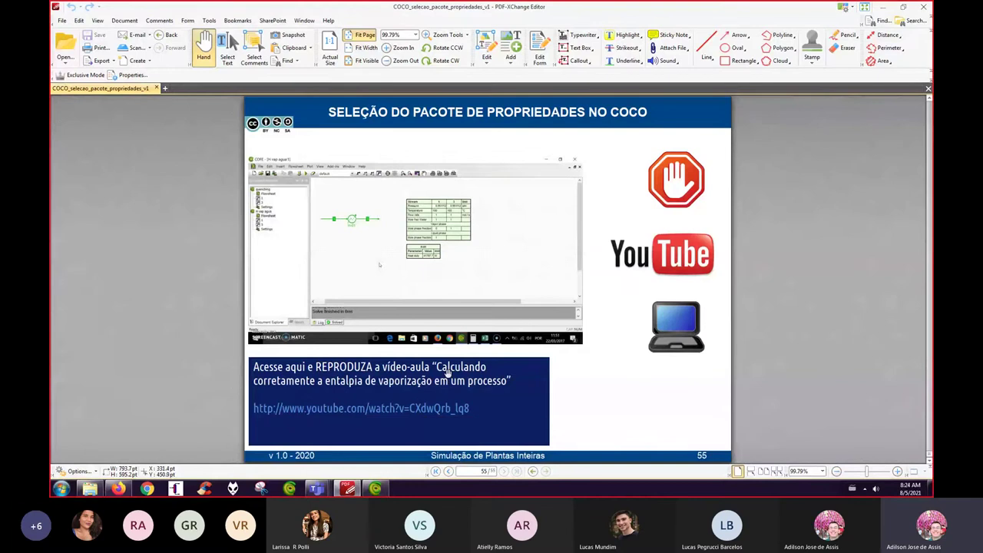
key("F11")
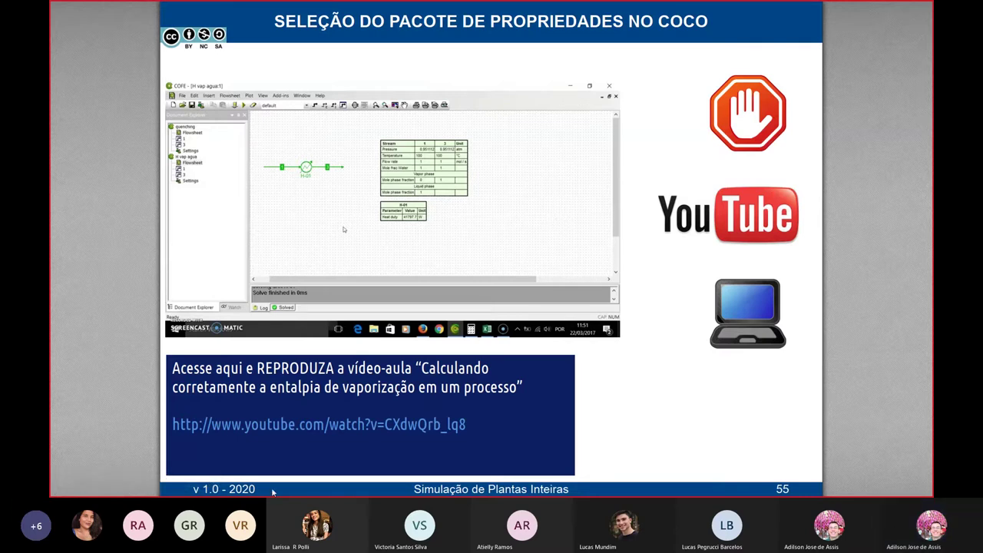
key("Escape")
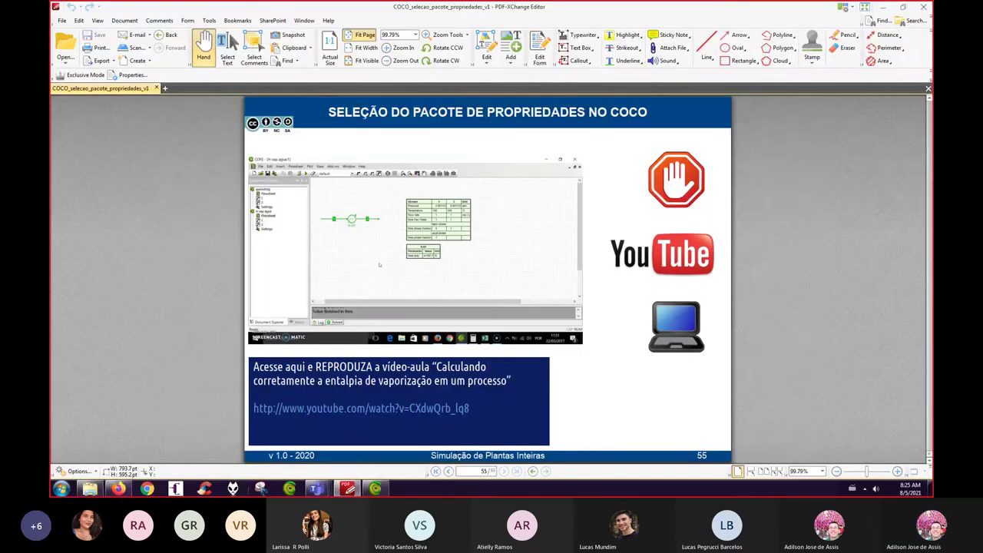
Step: Switch to COFE, discard the open property package definition, and close Flowsheet1 without saving
left_click(376, 491)
left_click(604, 151)
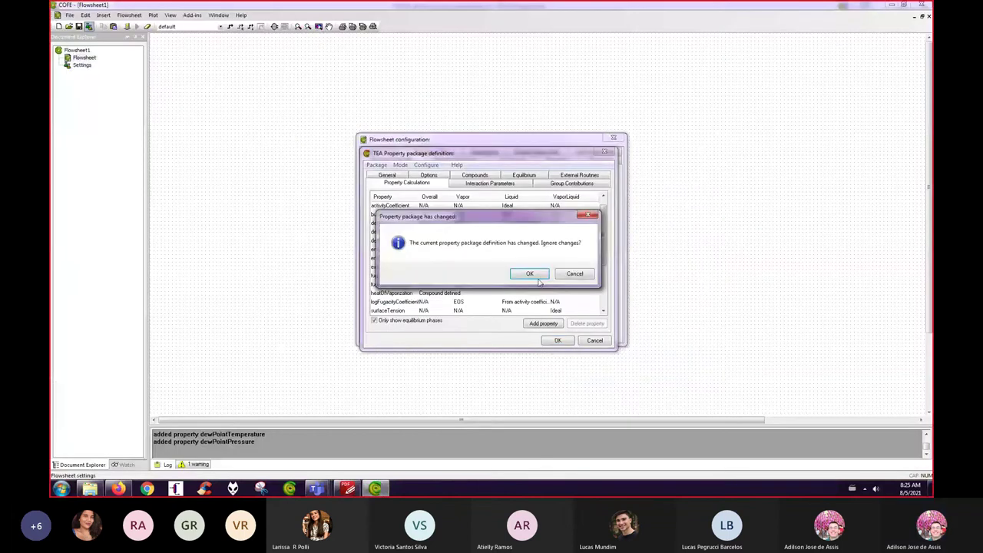
left_click(531, 274)
left_click(612, 138)
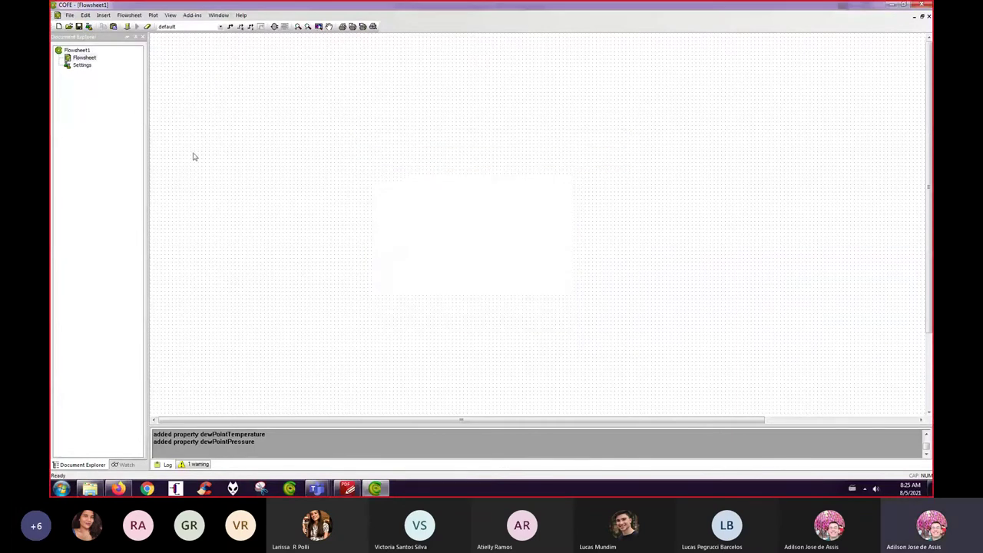
left_click(920, 5)
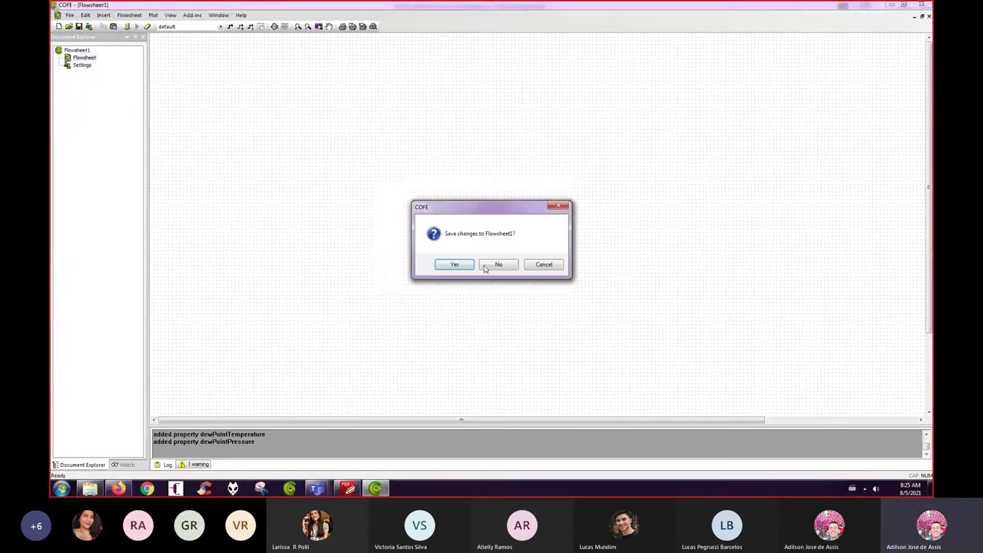
left_click(499, 265)
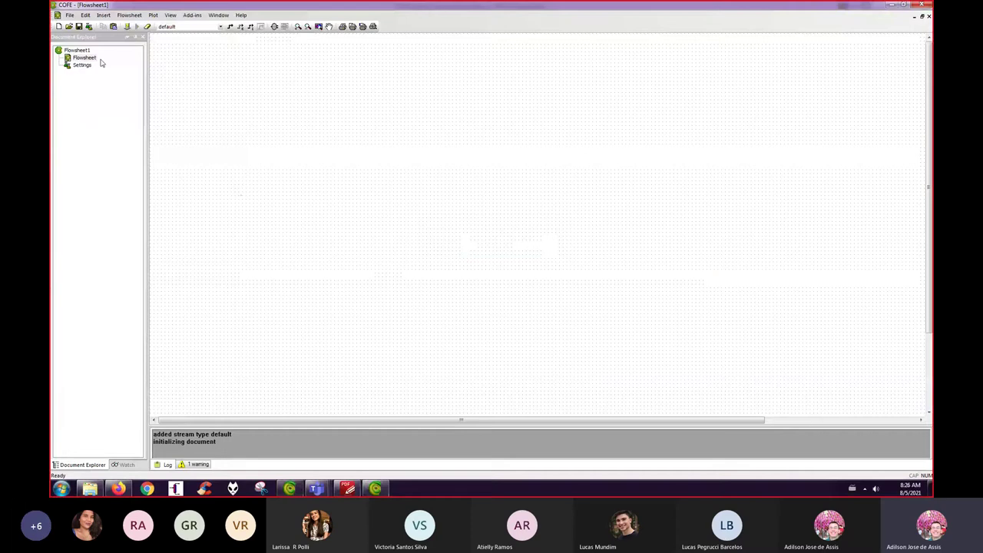
Step: Add the C1_C2 property package from TEA (CAPE-OPEN 1.1) to the new flowsheet and assign it to the default stream type
left_click(88, 27)
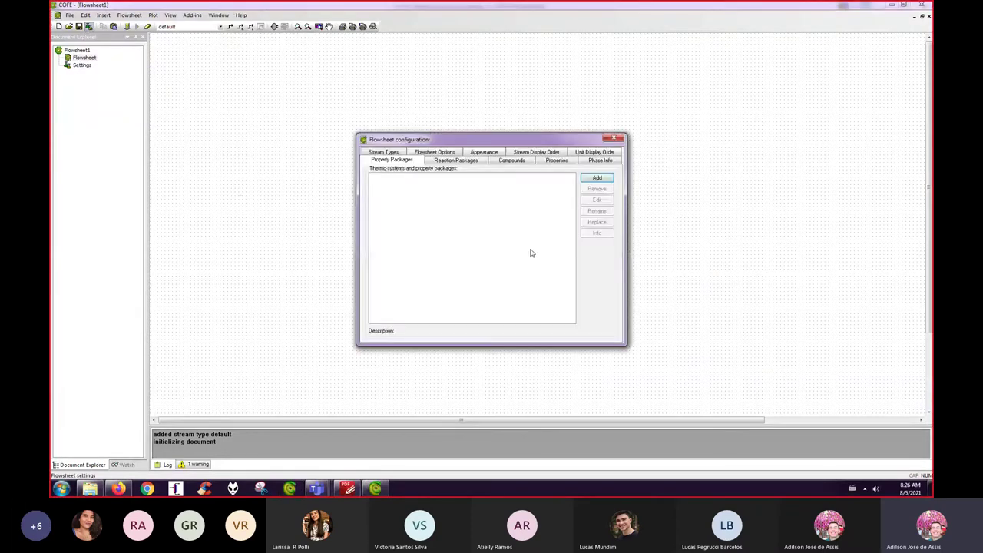
left_click(597, 178)
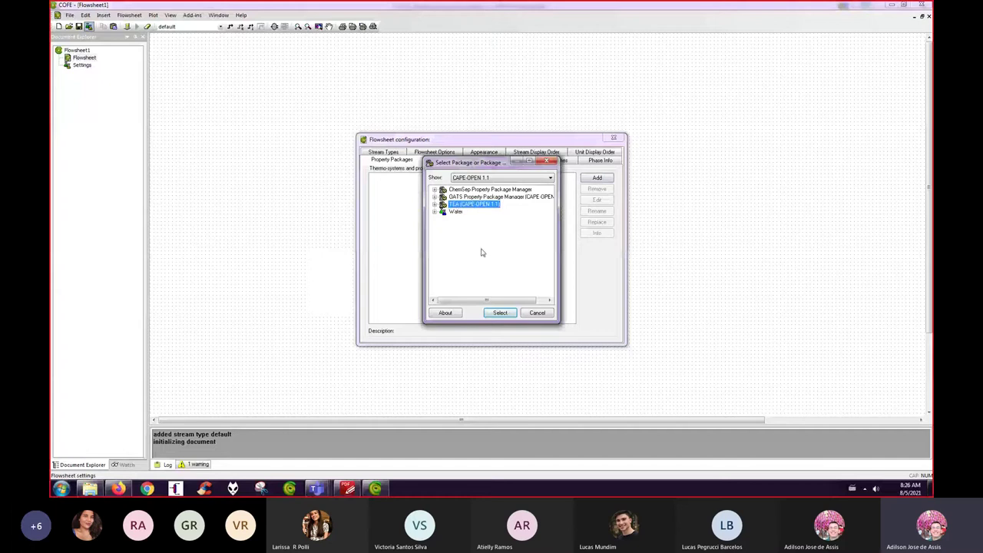
left_click(500, 312)
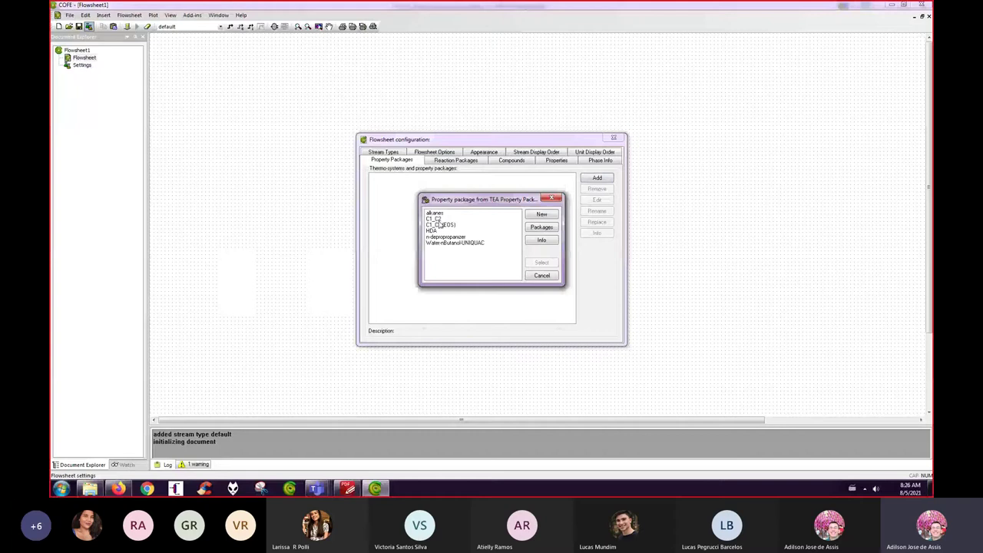
left_click(437, 219)
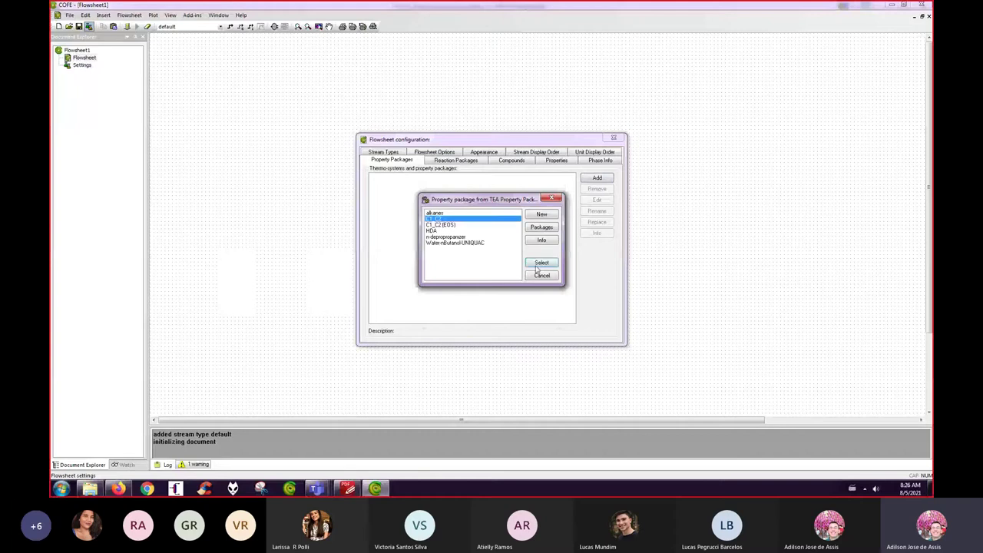
left_click(541, 263)
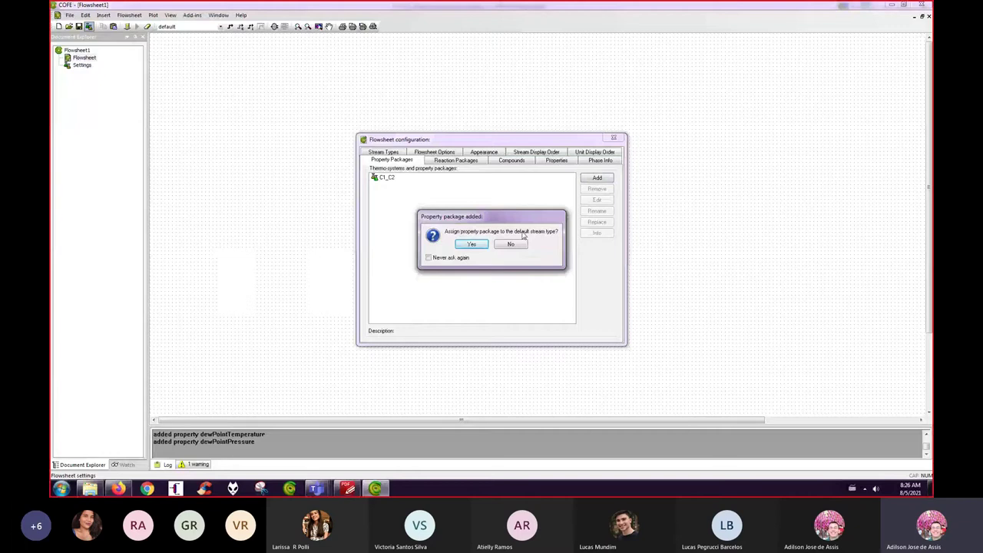
left_click(471, 245)
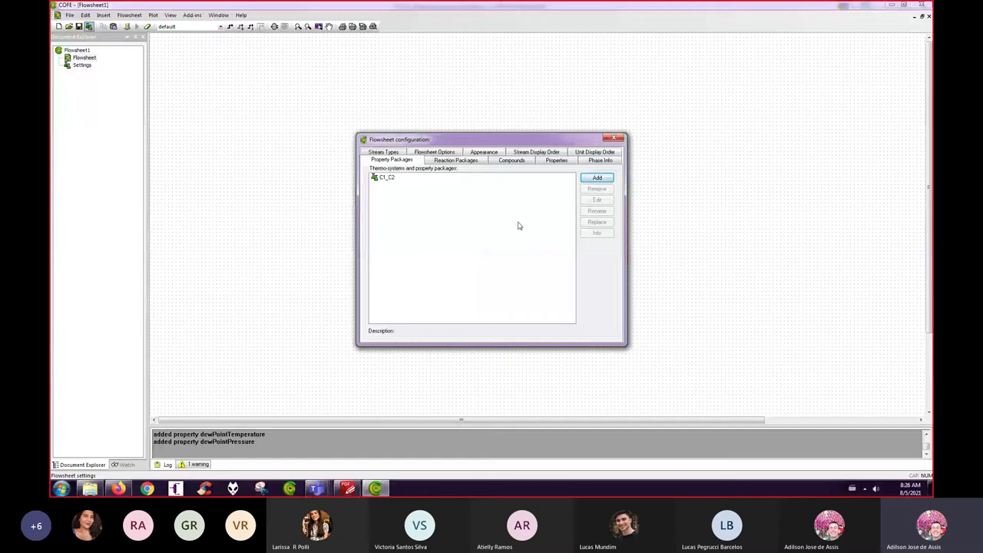
Step: Add the Water property package as a new compound with reference state calculations enabled, and create a Water stream type for it
left_click(597, 178)
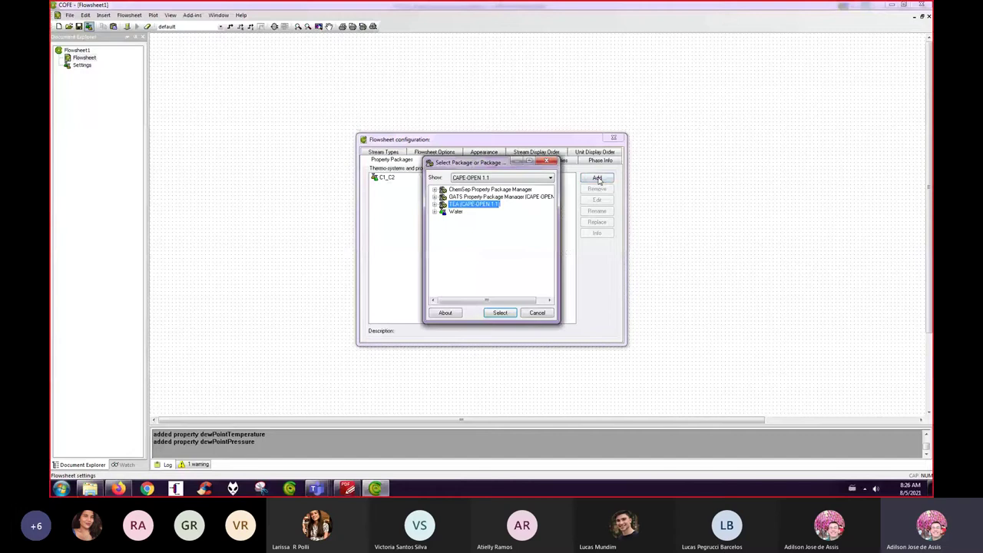
left_click(455, 212)
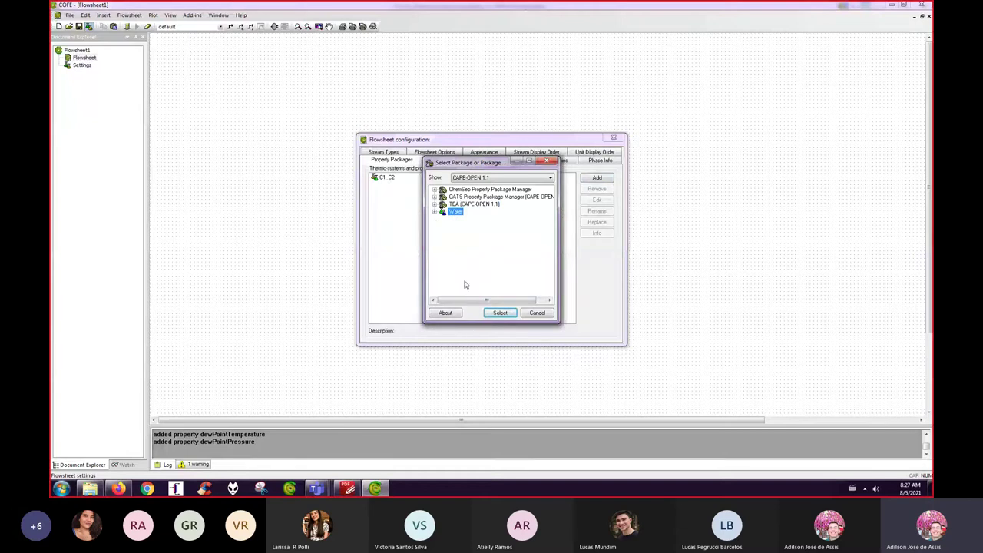
left_click(500, 313)
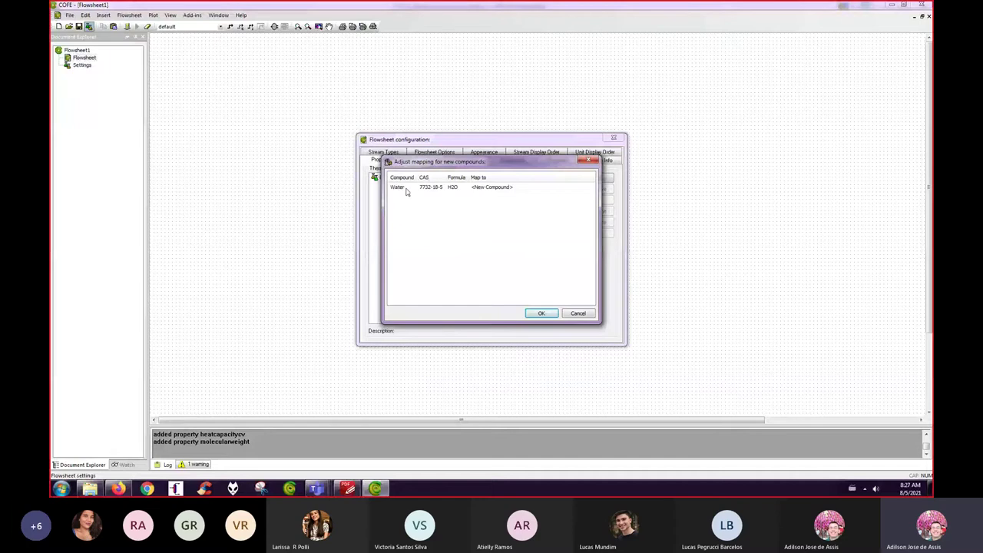
left_click(540, 314)
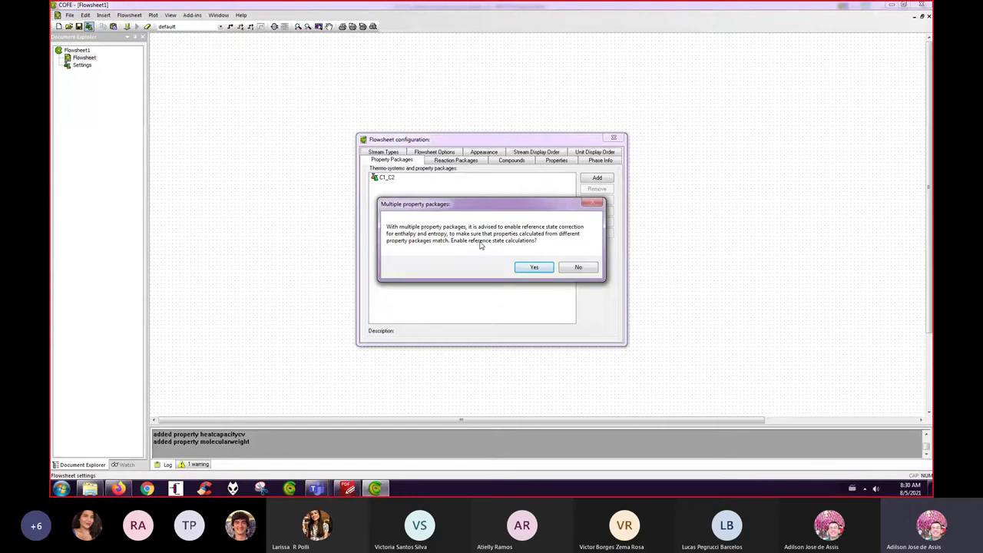
left_click(534, 267)
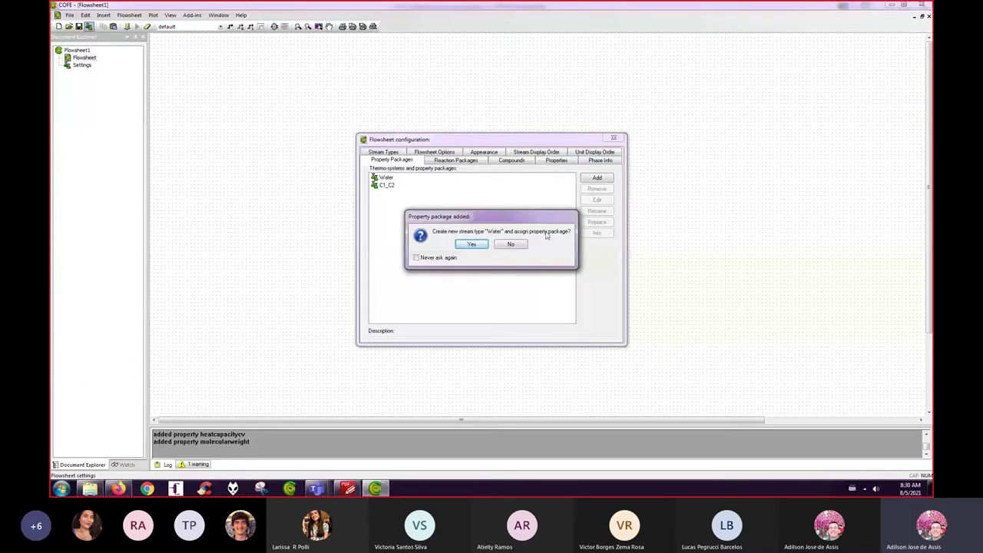
left_click(468, 245)
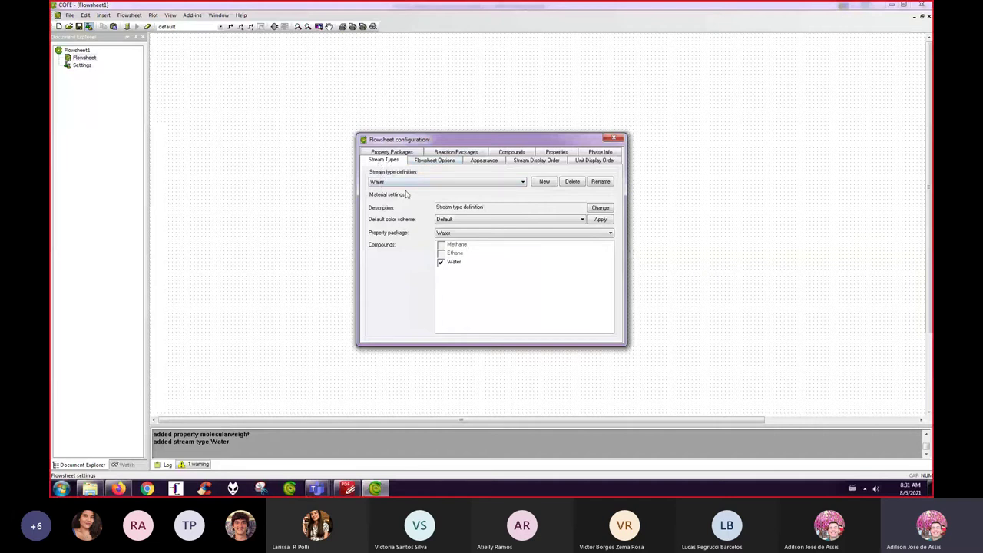
Step: Check the property package and compounds of the default stream type, and close the flowsheet configuration
left_click(383, 182)
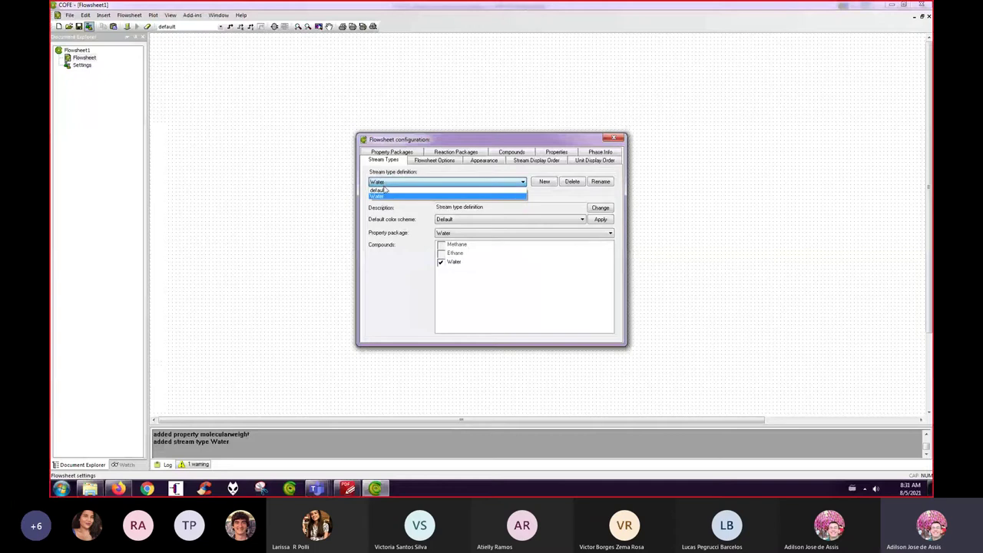
left_click(384, 190)
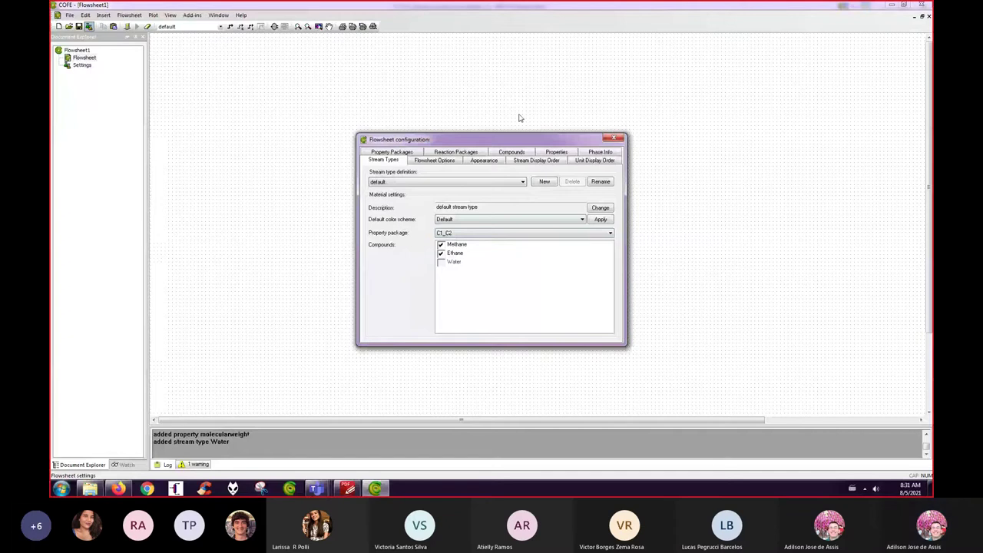
left_click(611, 139)
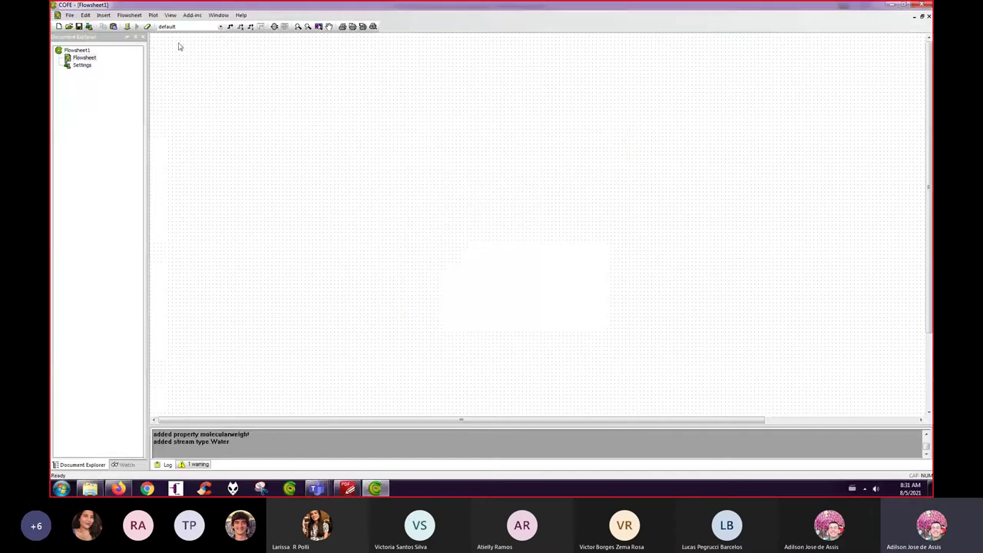
Step: Review the C1_C2 package's property calculation methods in advanced mode, cancel its definition, and close the flowsheet configuration
left_click(219, 27)
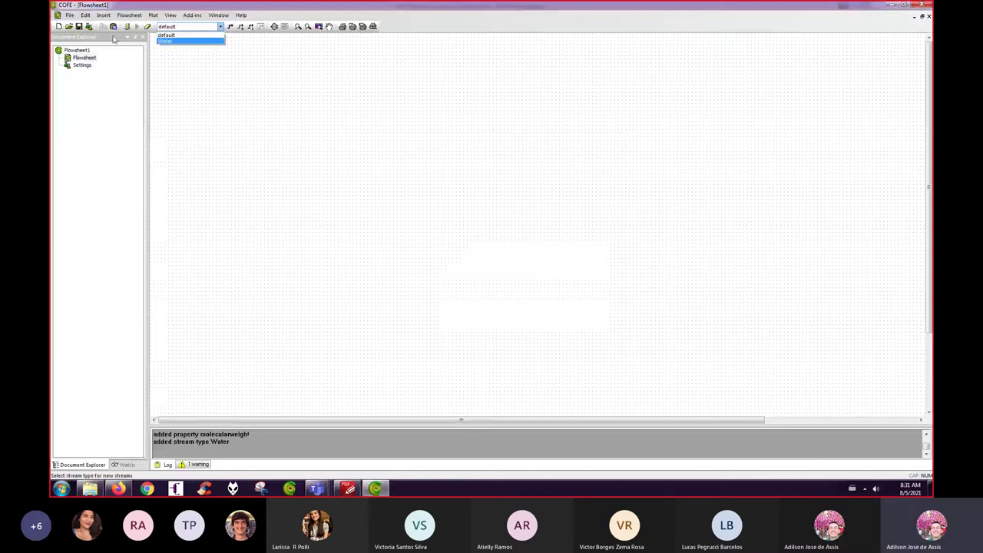
left_click(88, 27)
left_click(88, 26)
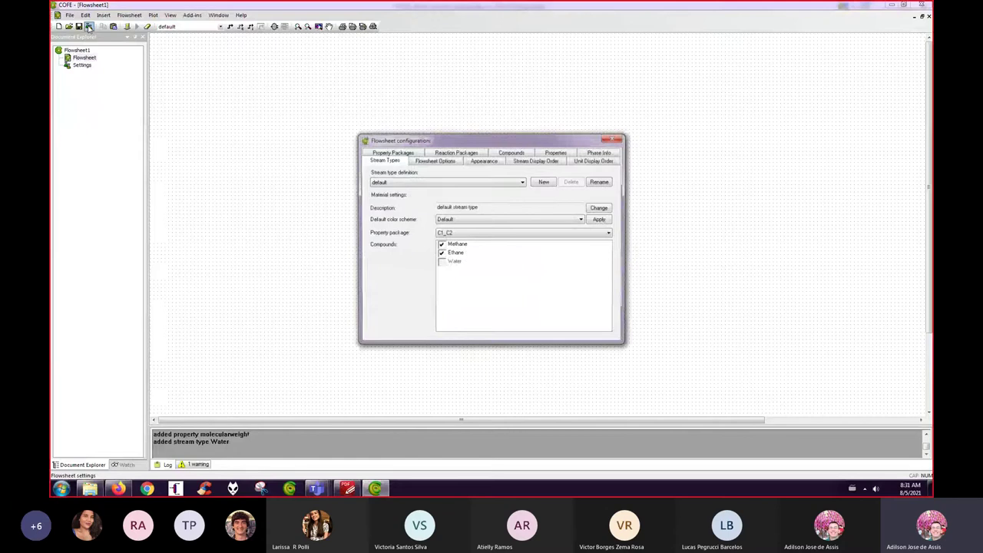
left_click(392, 155)
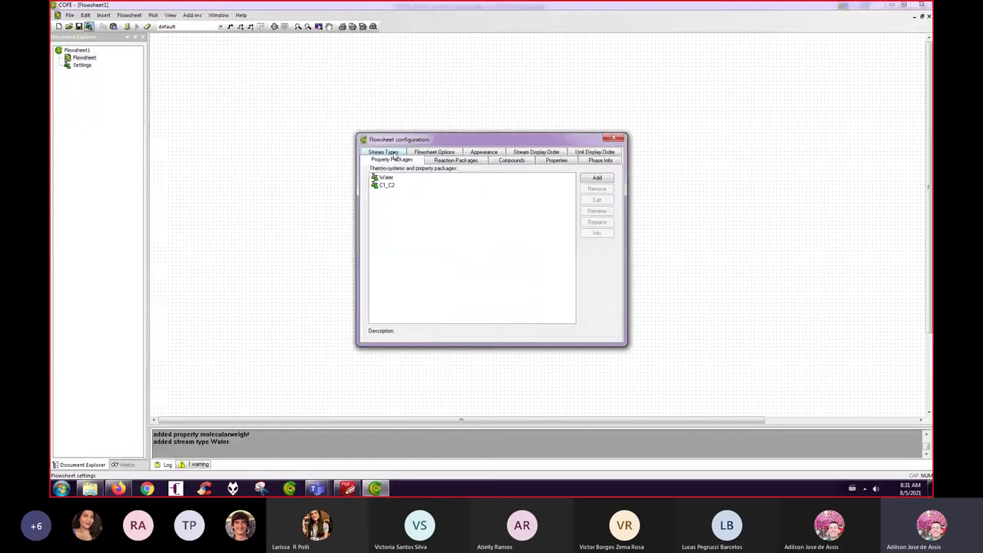
left_click(386, 185)
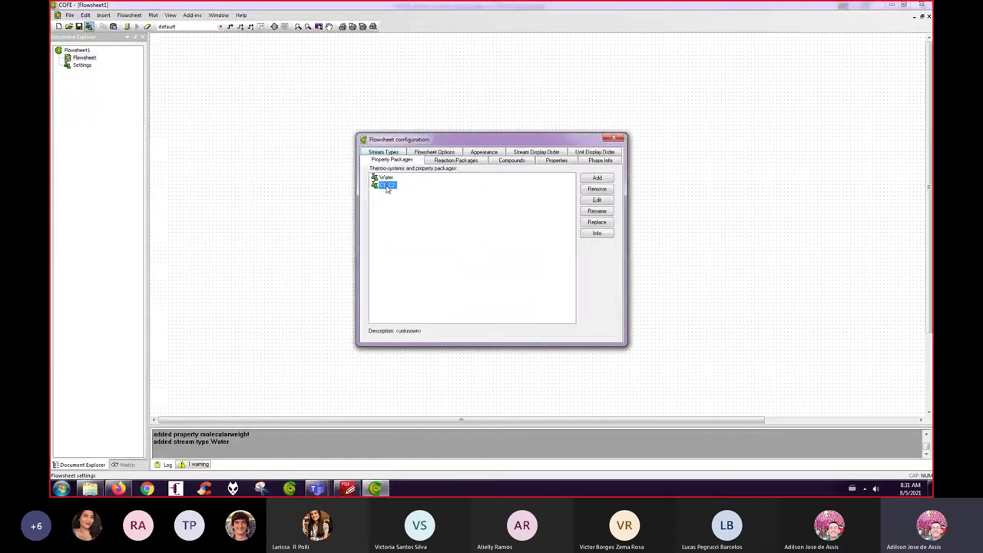
left_click(597, 199)
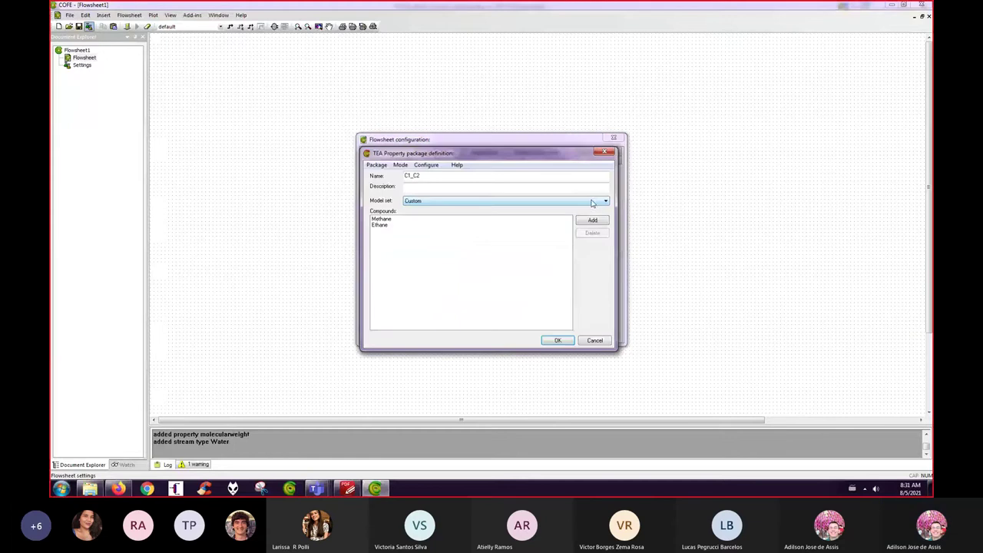
left_click(400, 164)
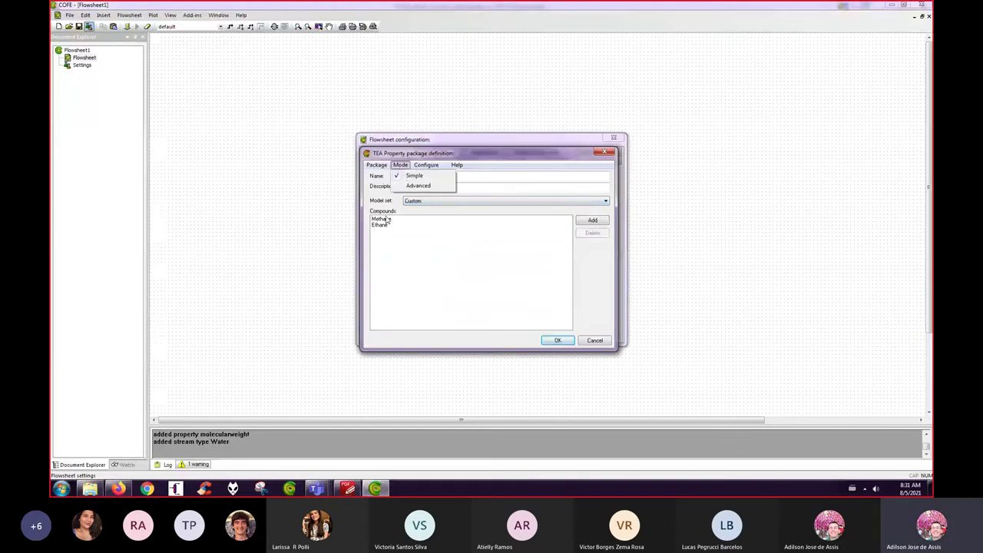
left_click(413, 185)
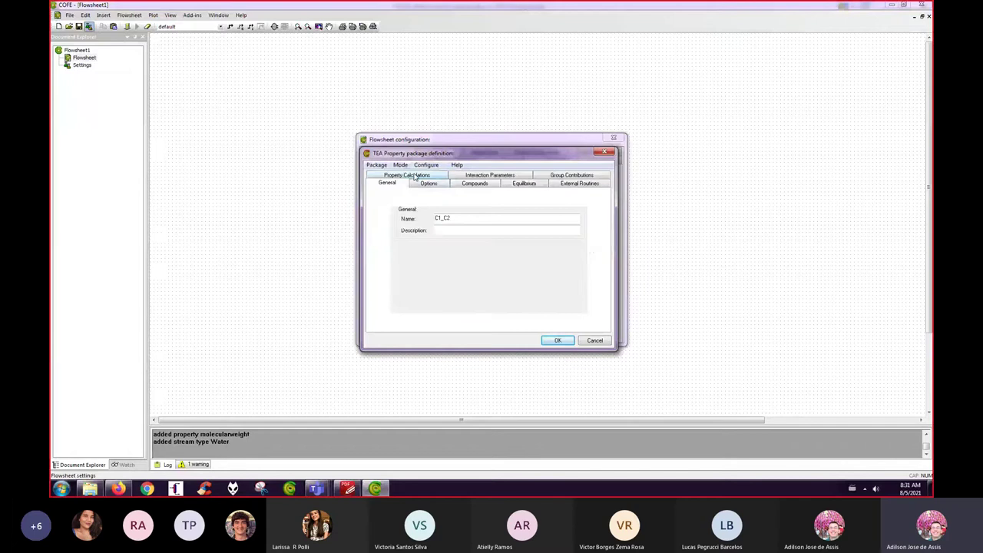
left_click(419, 184)
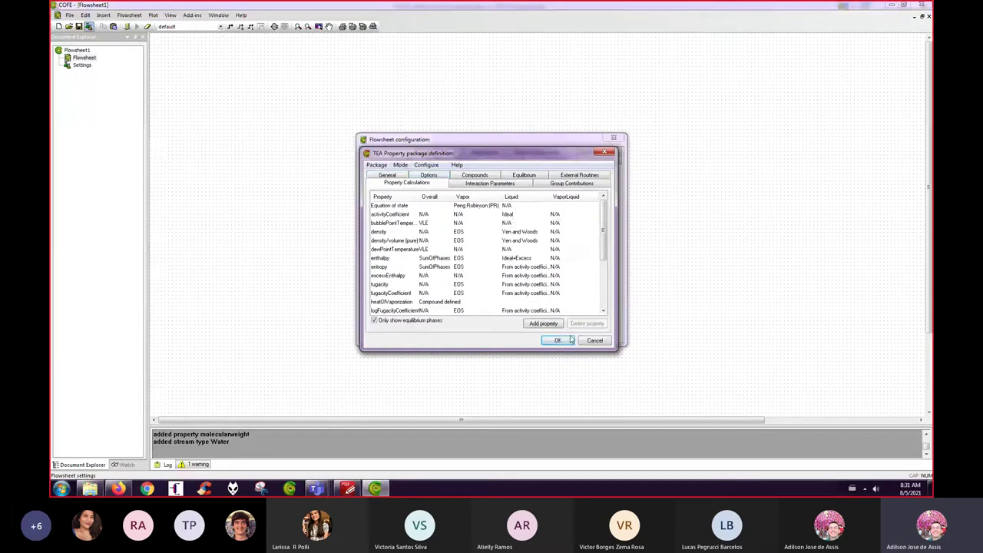
left_click(594, 342)
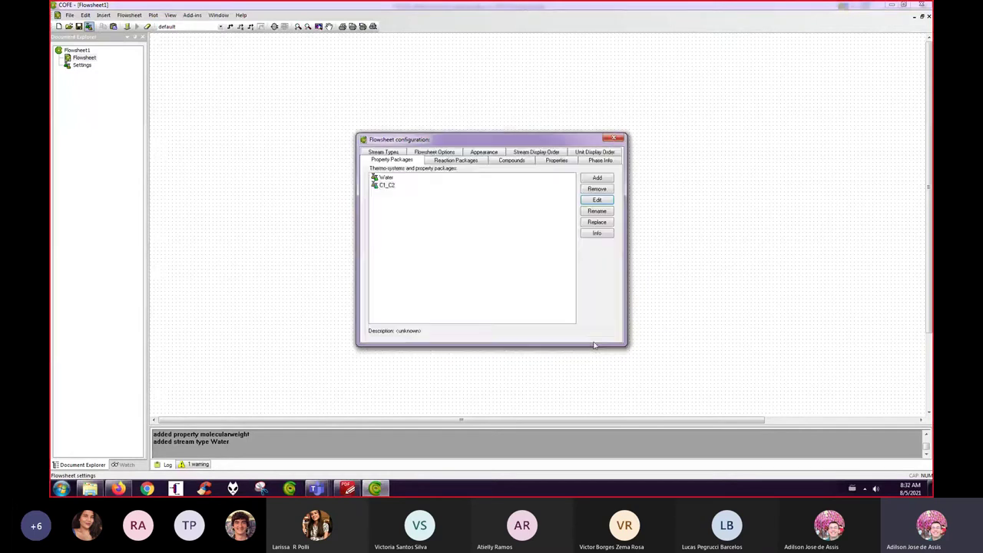
left_click(613, 140)
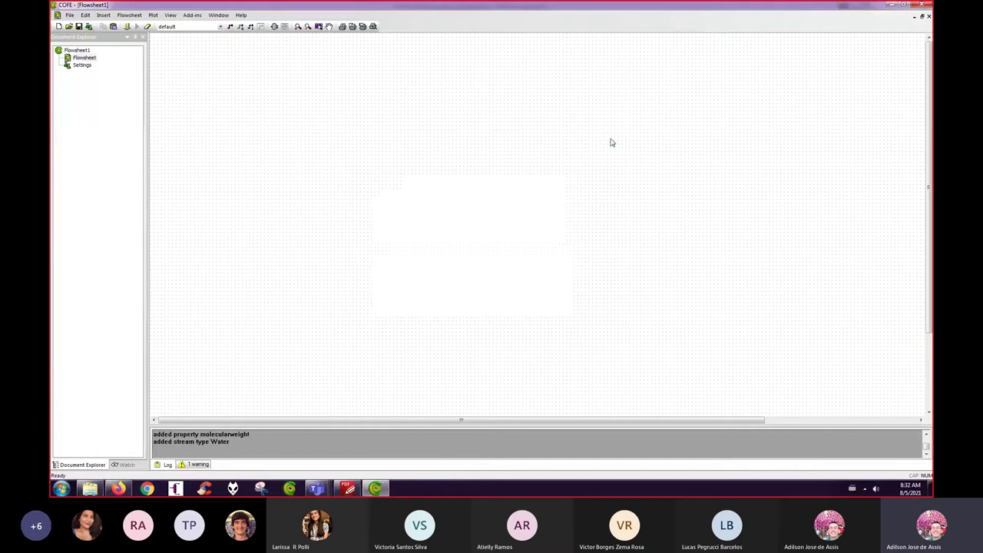
Step: Insert a horizontal material stream of the default type in the flowsheet's upper-left area and check its overall variables
left_click(219, 27)
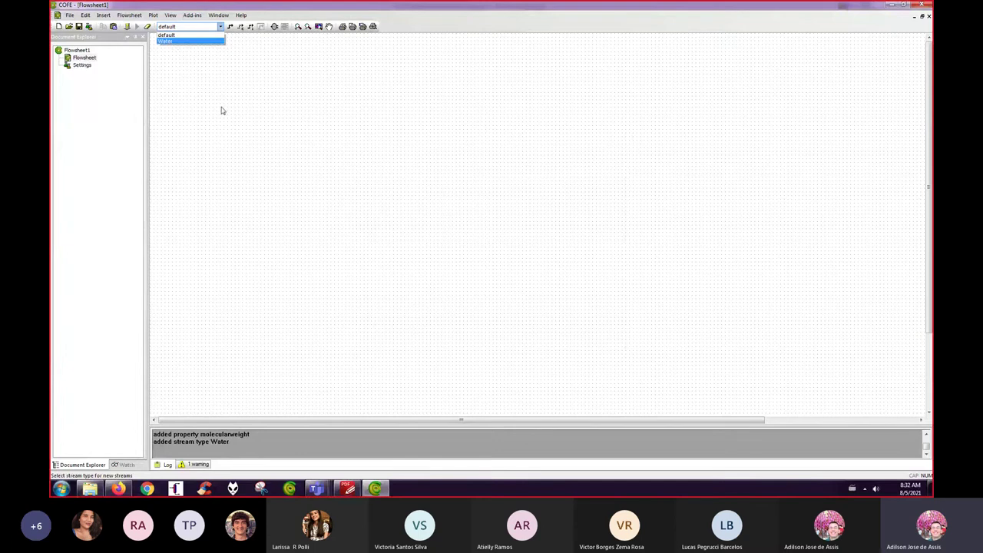
left_click(232, 29)
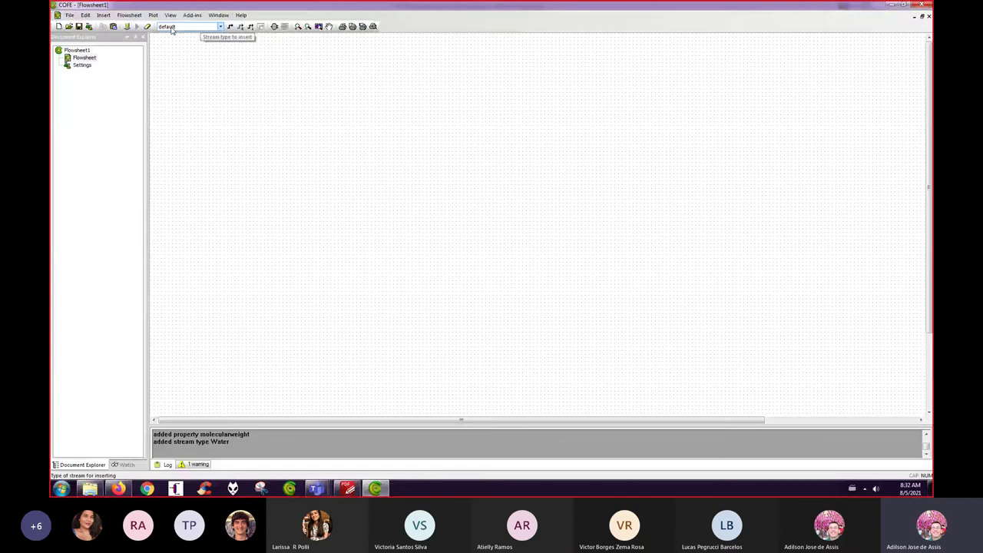
key("Return")
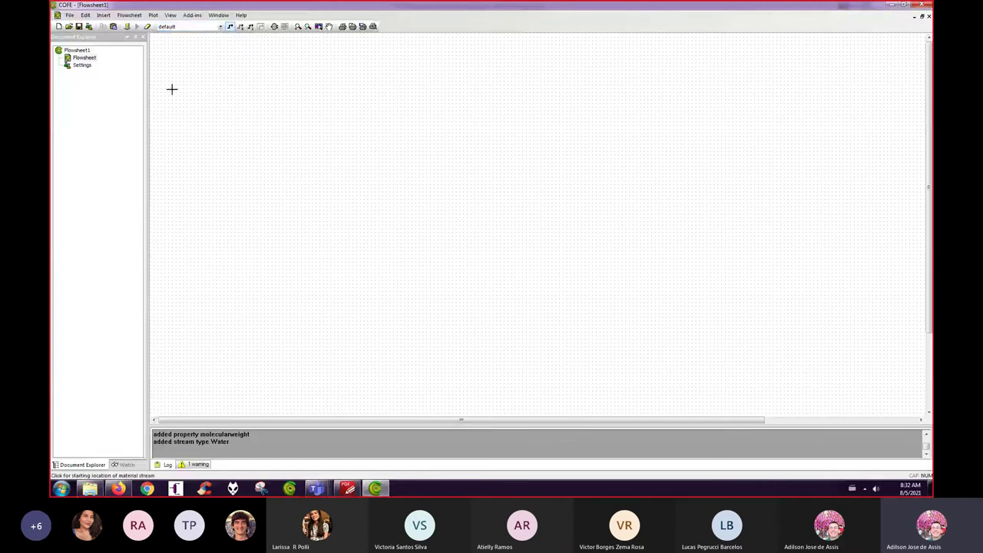
left_click(171, 89)
double_click(246, 92)
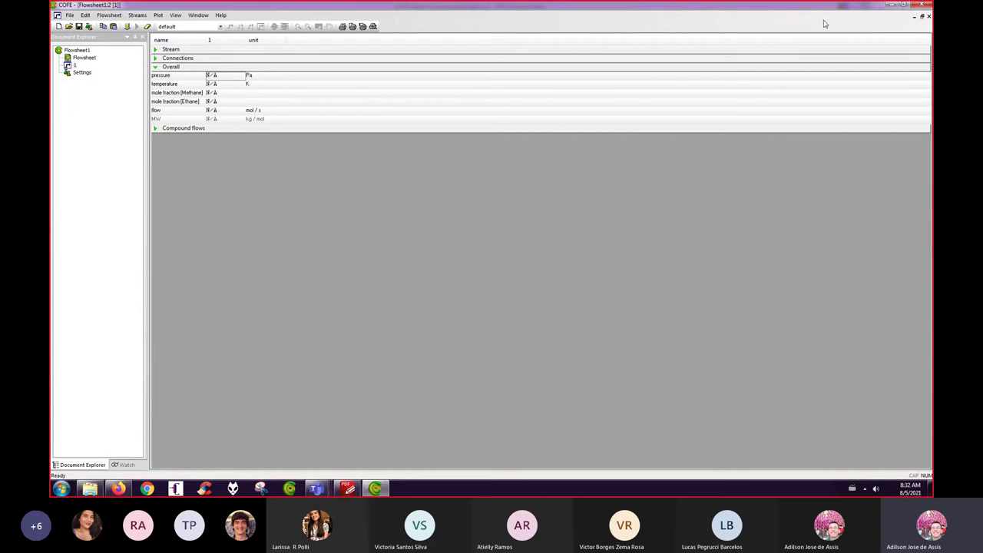
left_click(929, 16)
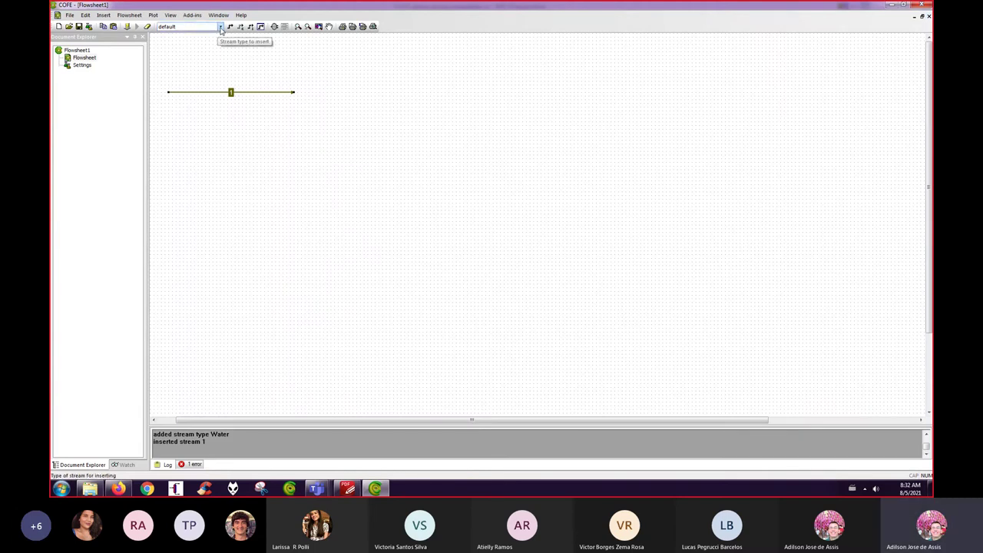
Step: Insert a horizontal material stream of the Water type below stream 1 and check its overall variables
left_click(220, 27)
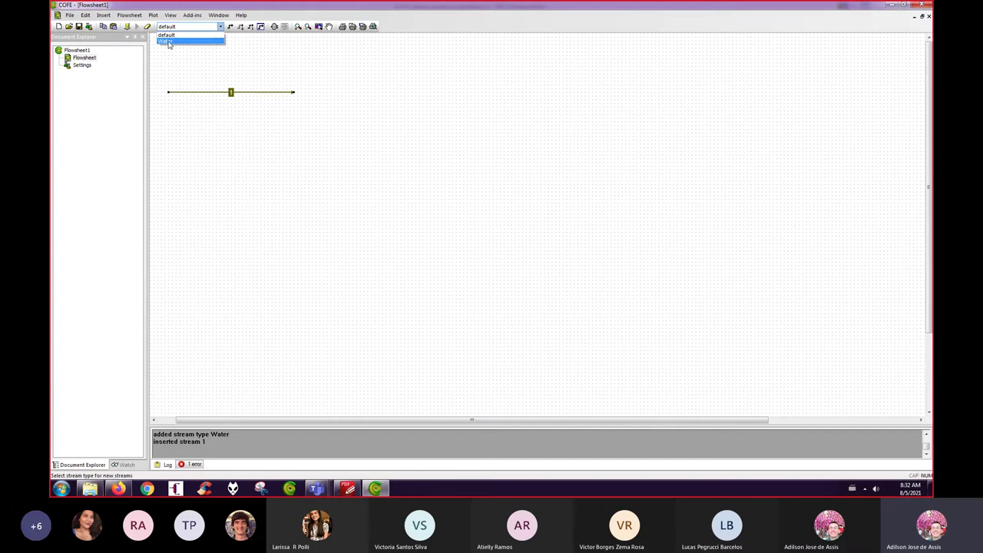
left_click(169, 41)
left_click(230, 26)
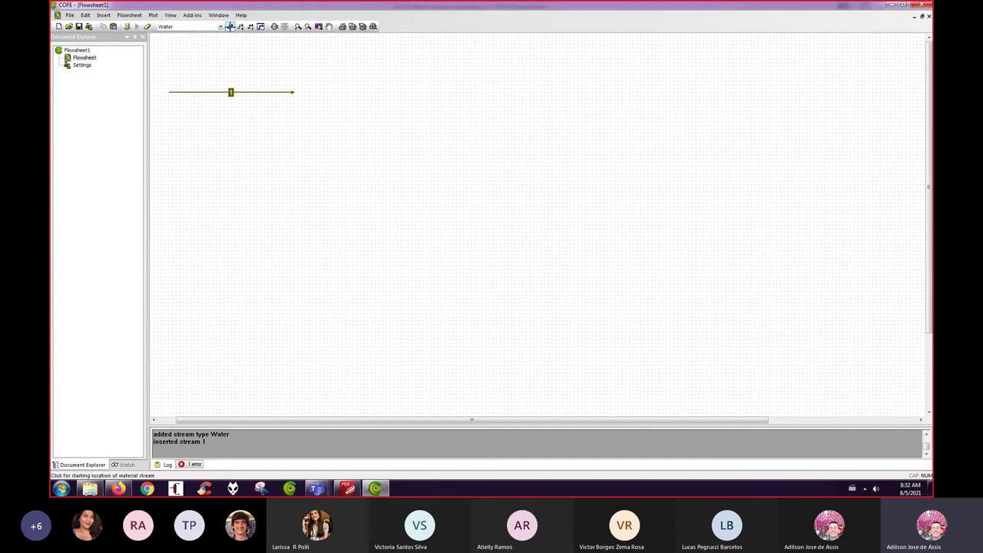
left_click(168, 135)
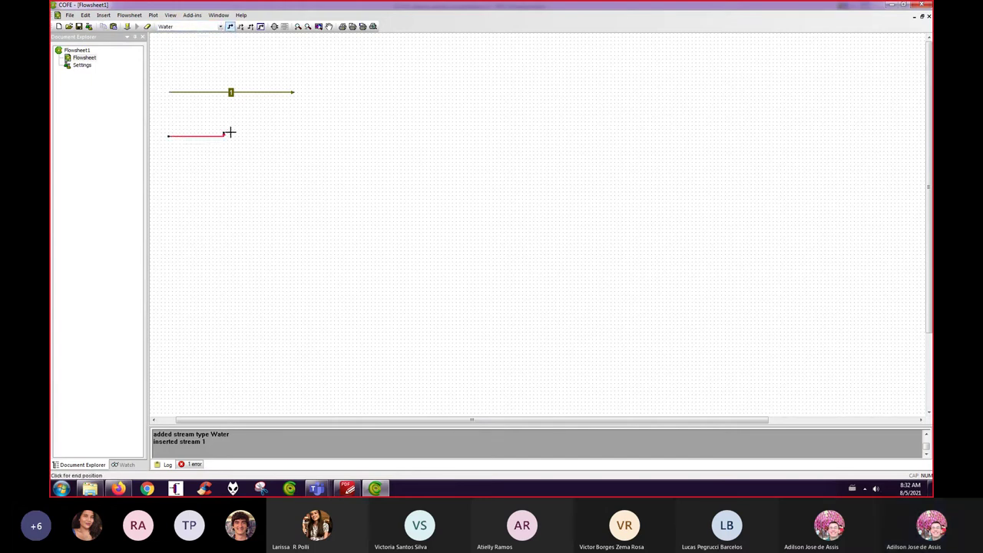
left_click(288, 136)
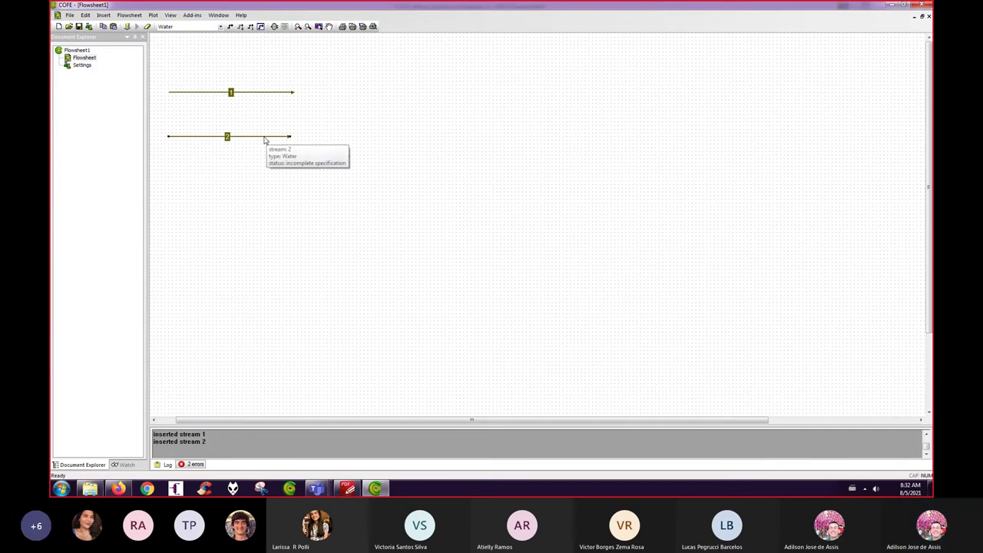
double_click(264, 138)
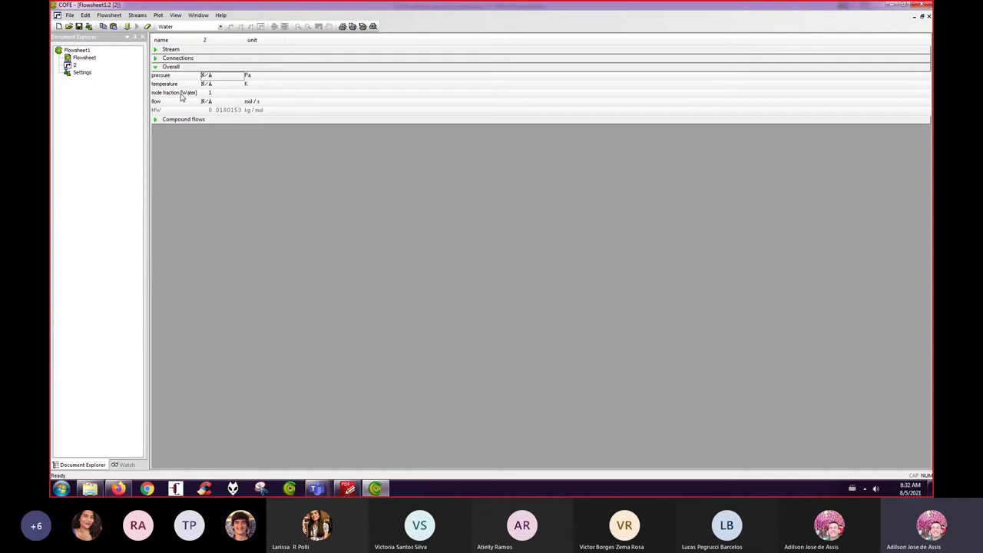
left_click(926, 16)
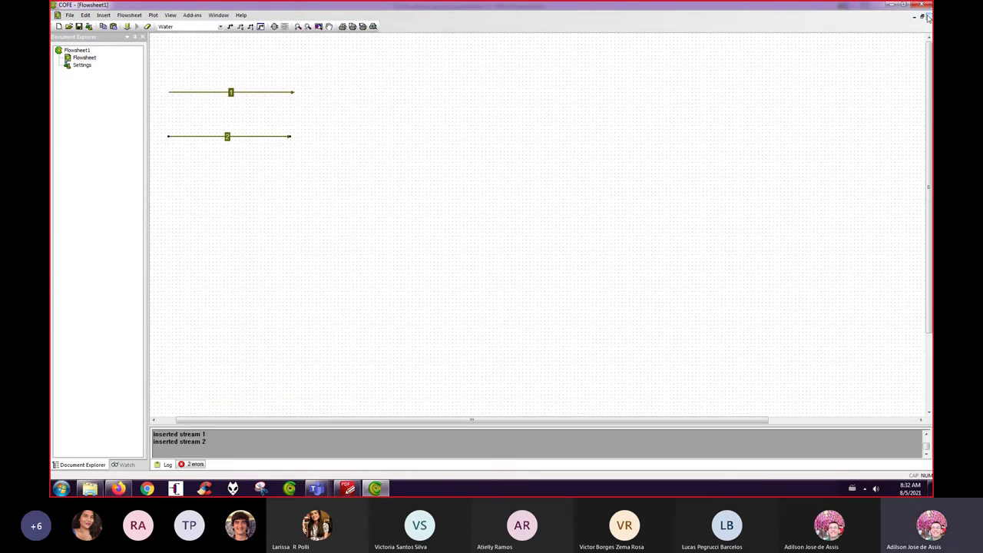
Step: View the CAPE-OPEN 1.1 package managers available for adding a property package, cancel the selection, and close the flowsheet configuration
left_click(88, 27)
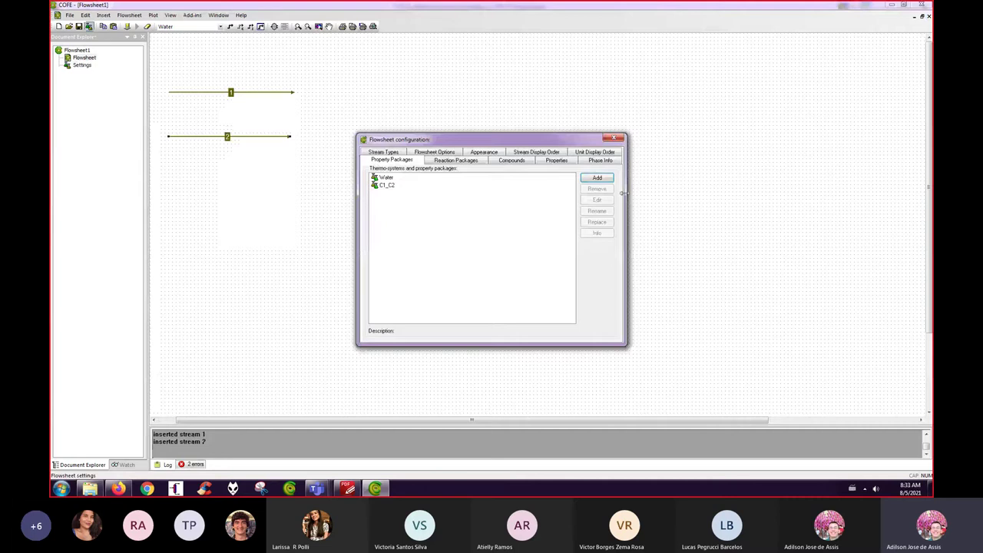
left_click(597, 177)
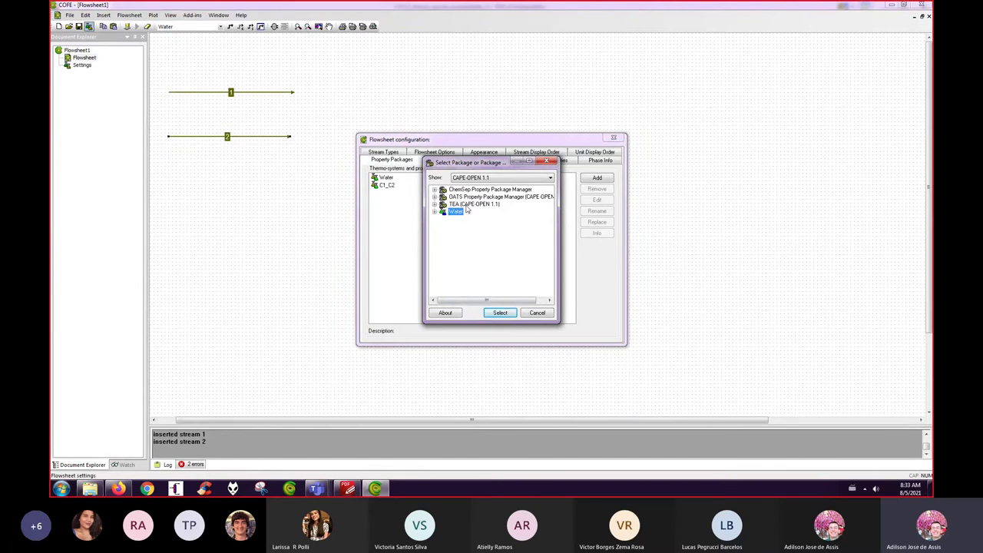
left_click(537, 314)
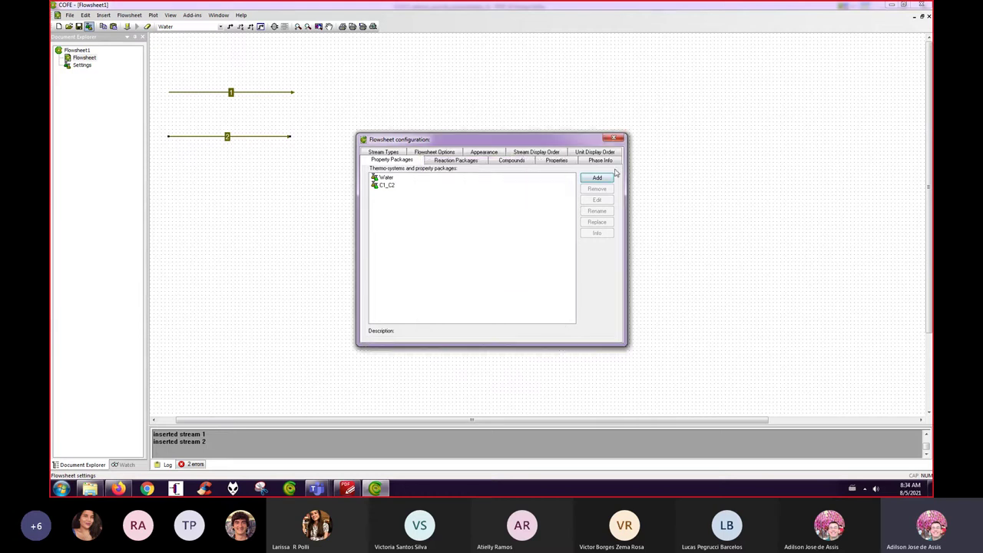
left_click(615, 139)
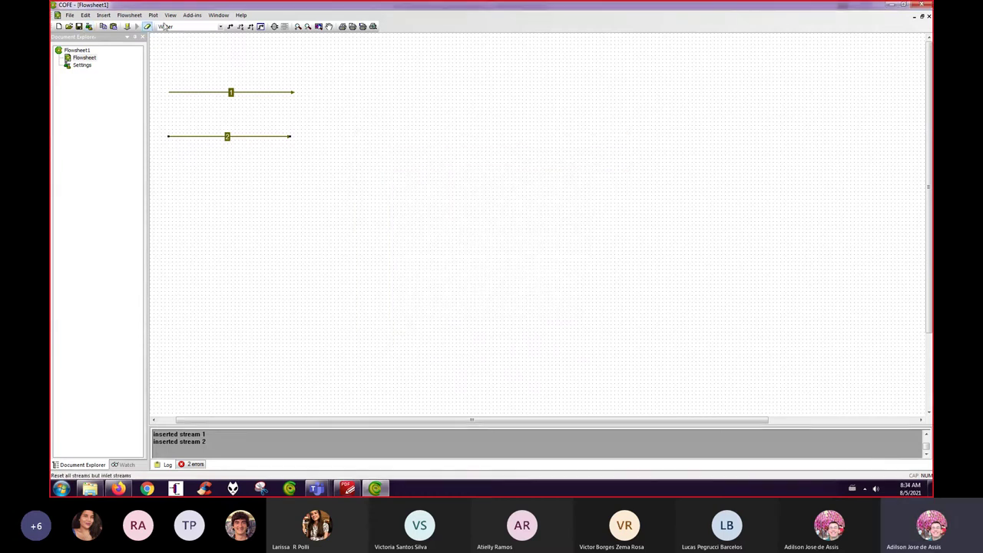
Step: Add Water to the compounds of the C1_C2 property package, map it to Water, and check stream 1's overall variables
left_click(89, 26)
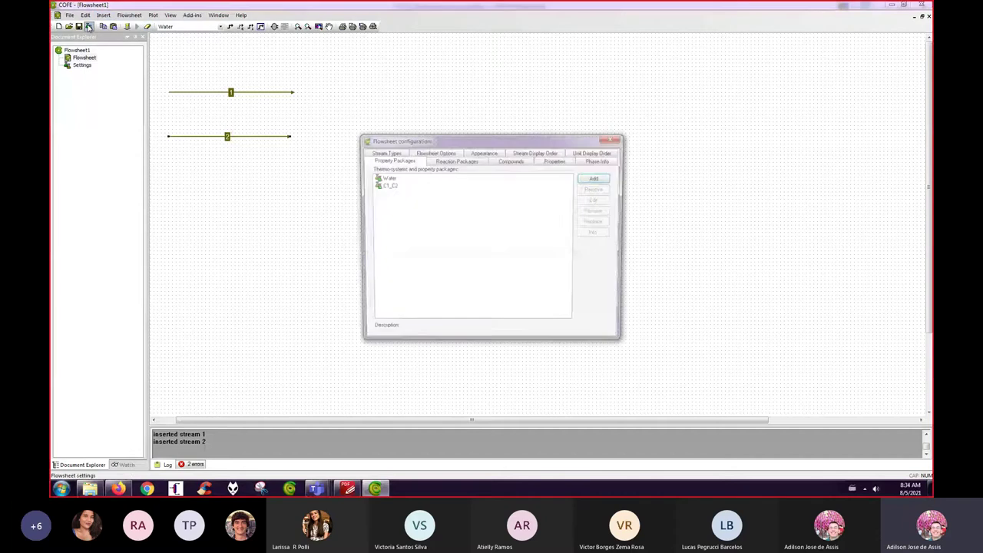
left_click(386, 185)
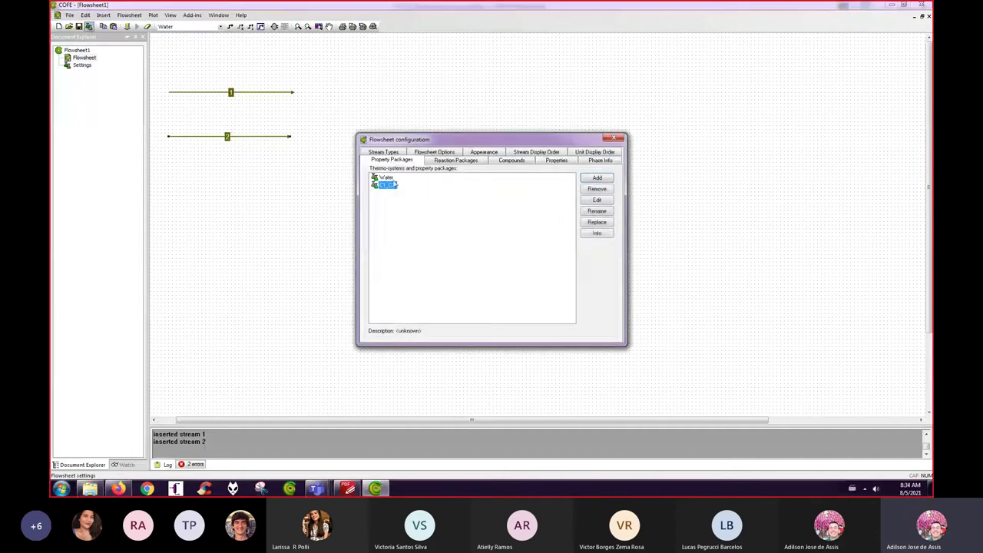
left_click(596, 201)
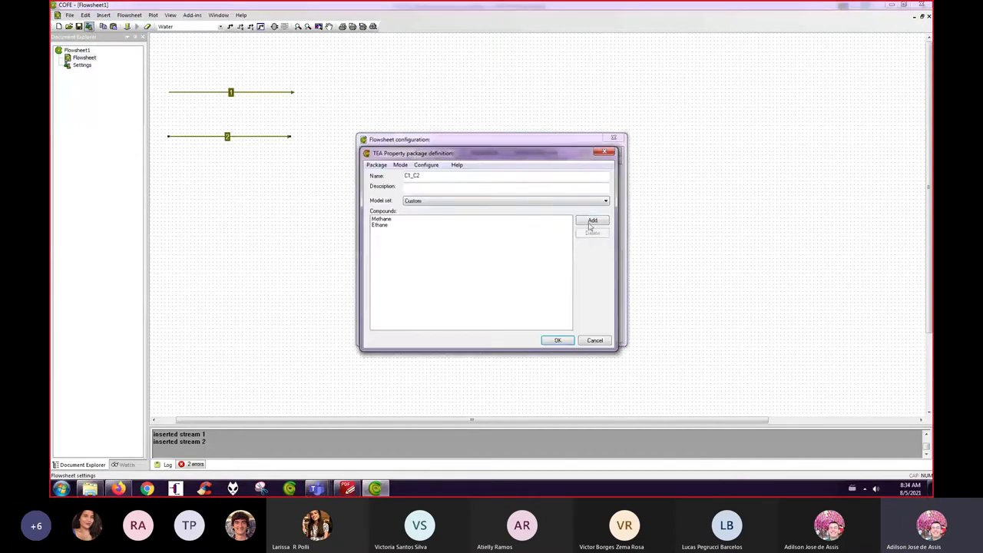
left_click(592, 221)
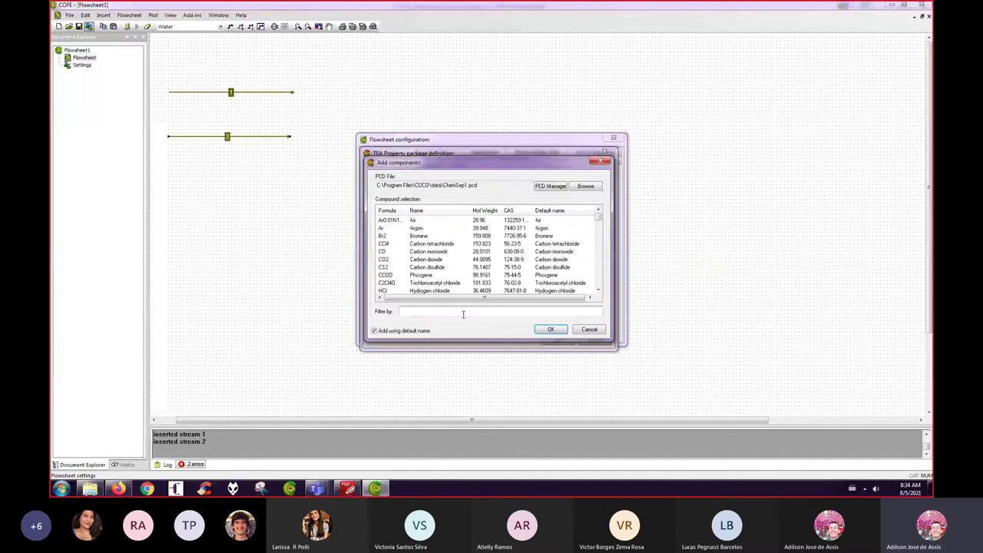
type("wat")
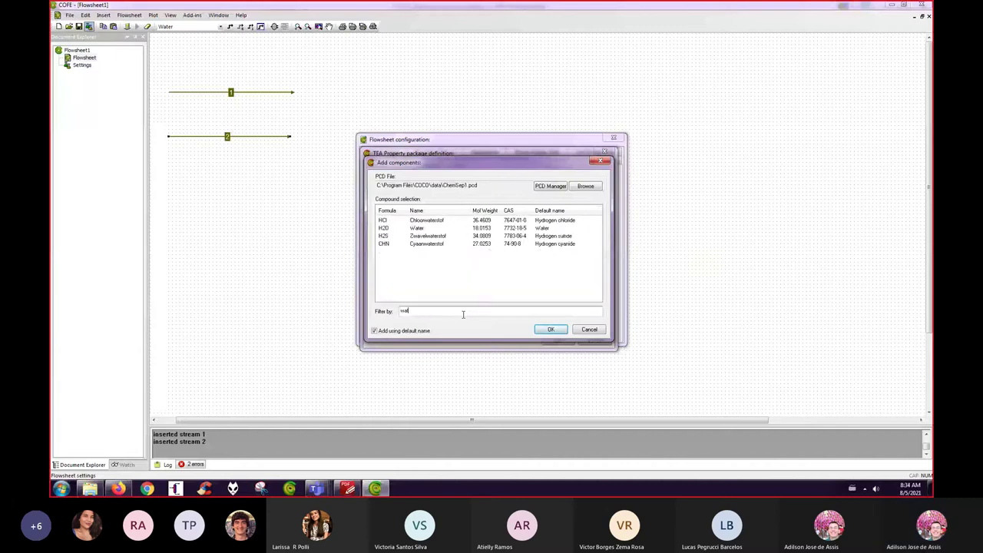
double_click(381, 228)
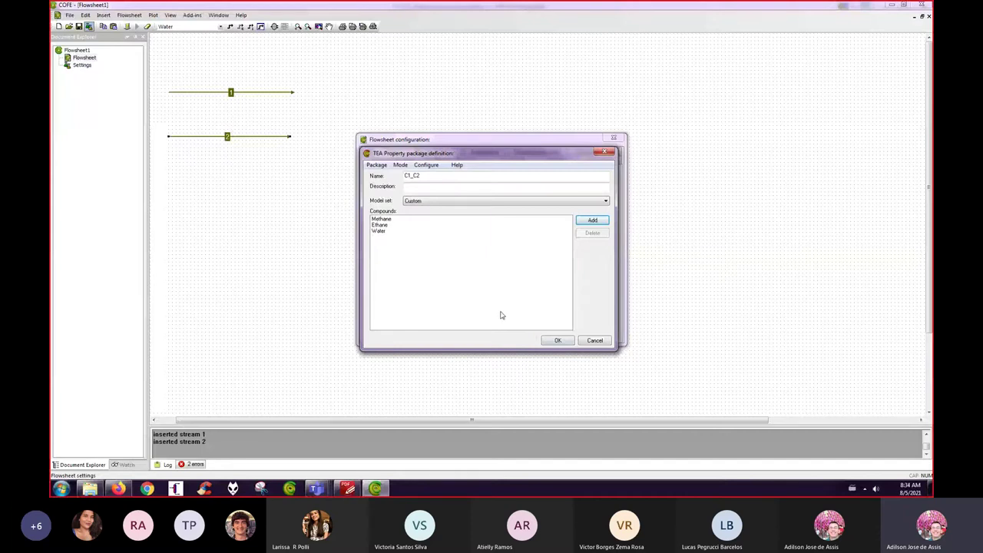
left_click(557, 340)
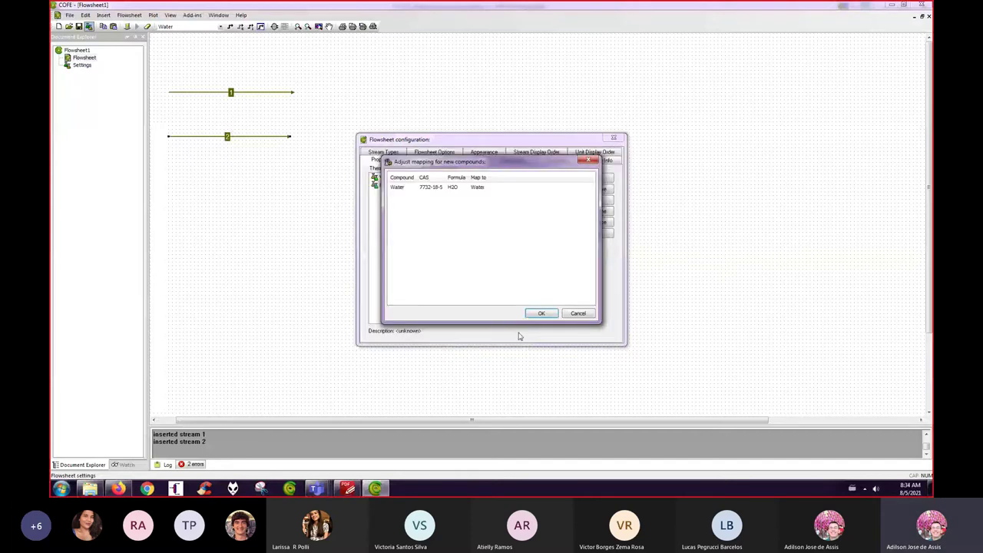
left_click(537, 313)
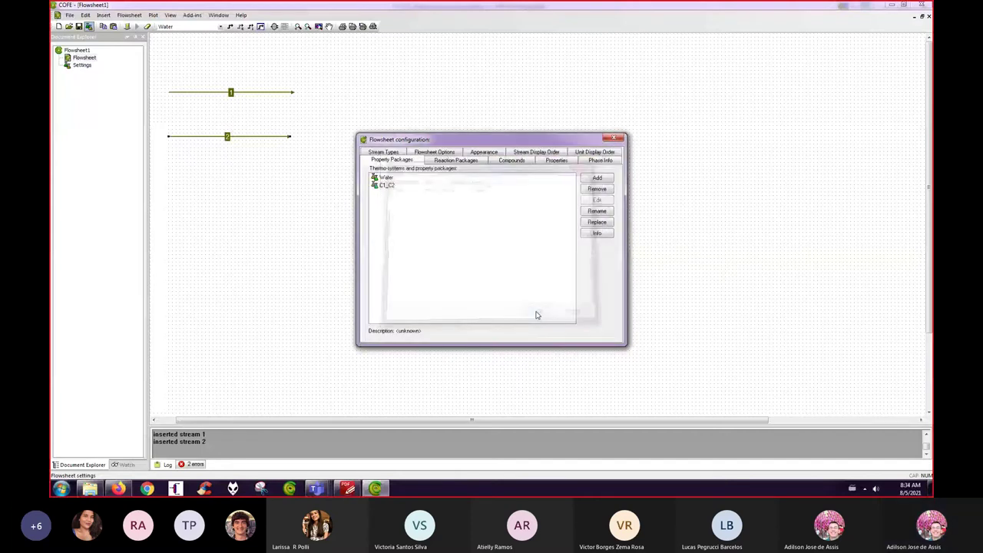
double_click(270, 94)
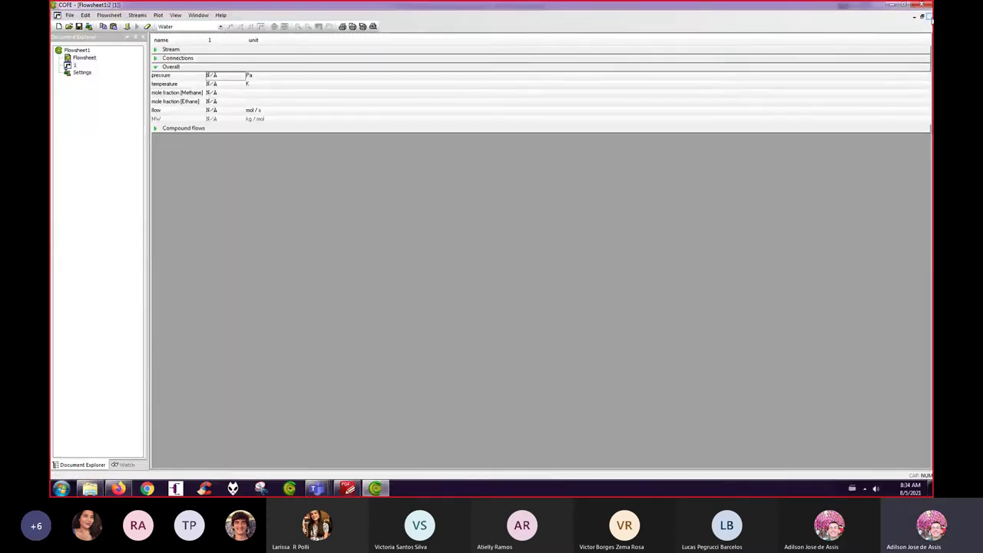
left_click(928, 16)
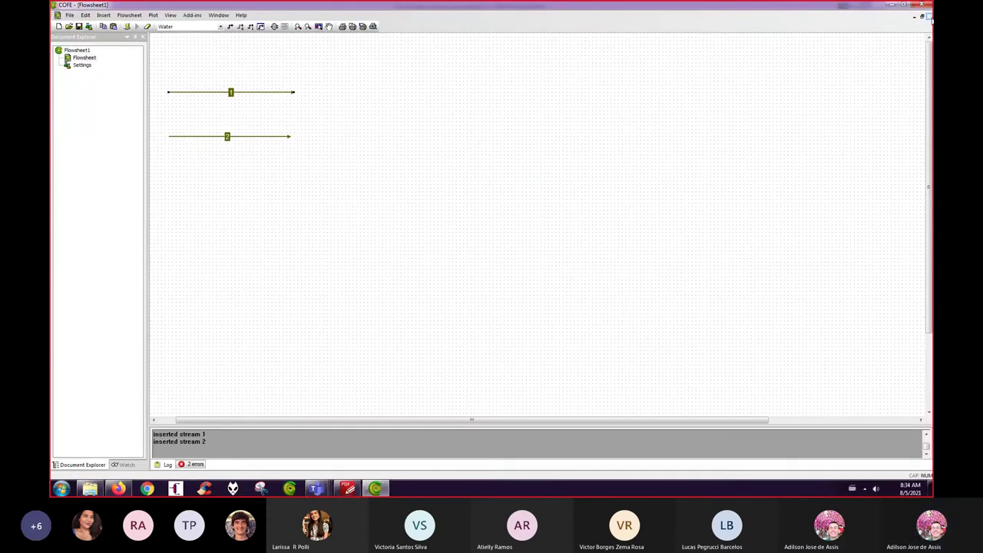
Step: Check the overall variables of stream 2 and stream 1 to compare which compounds each one includes
double_click(191, 137)
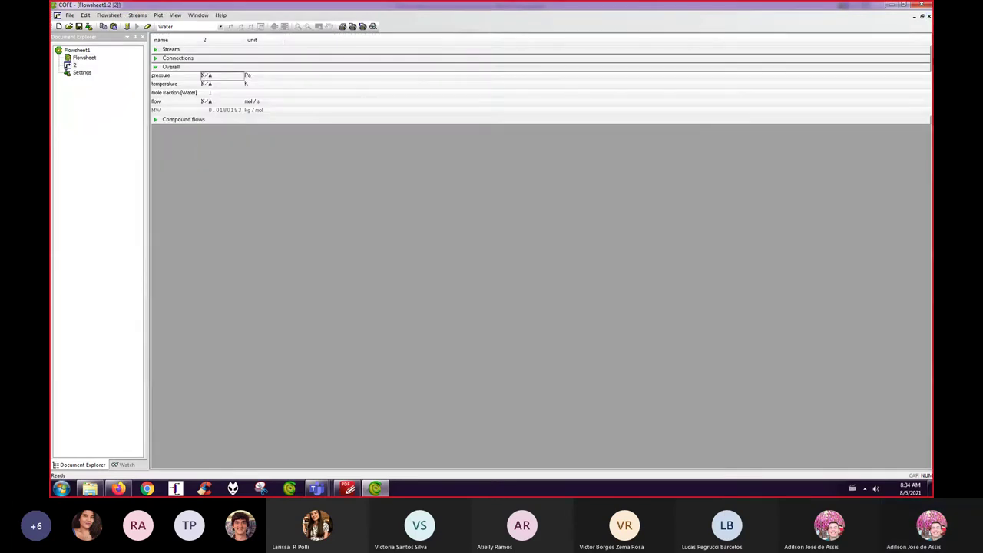
left_click(927, 17)
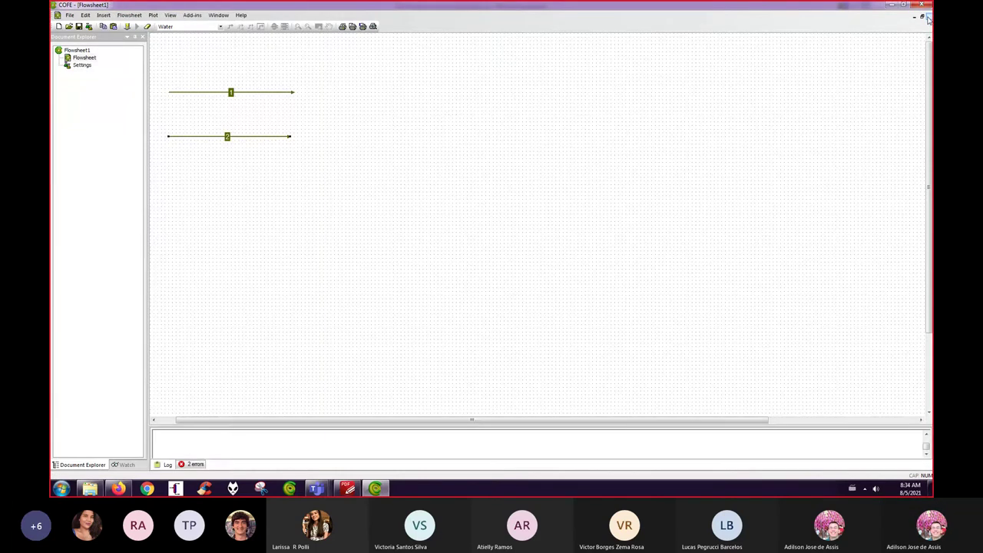
double_click(230, 93)
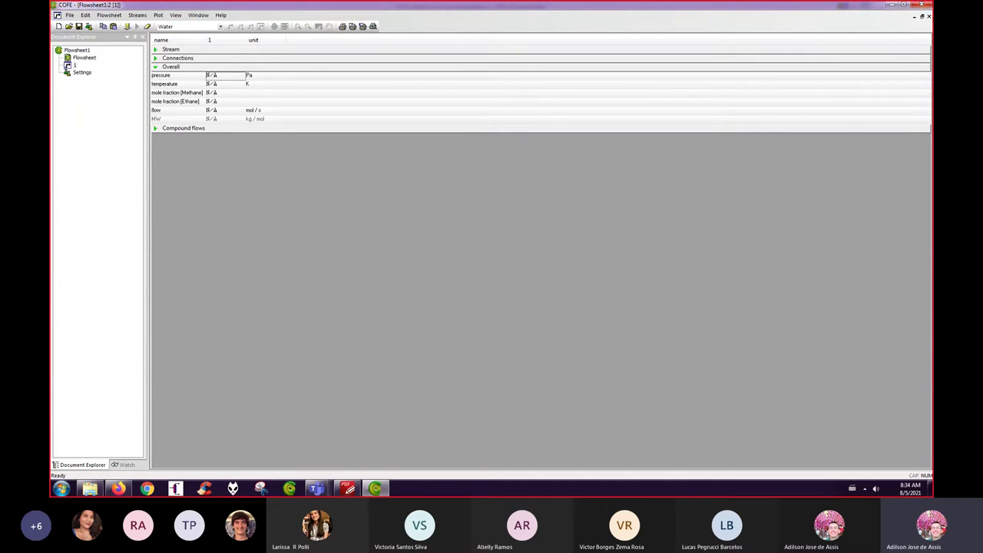
left_click(928, 15)
Step: Review the compounds of the C1_C2 property package, cancel its definition, and close the flowsheet configuration
double_click(111, 58)
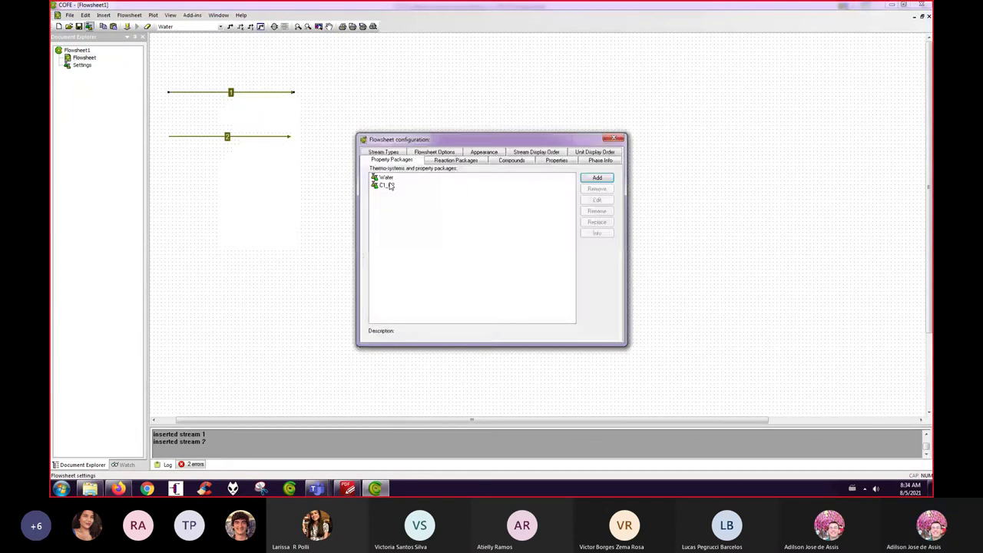
left_click(387, 186)
left_click(600, 201)
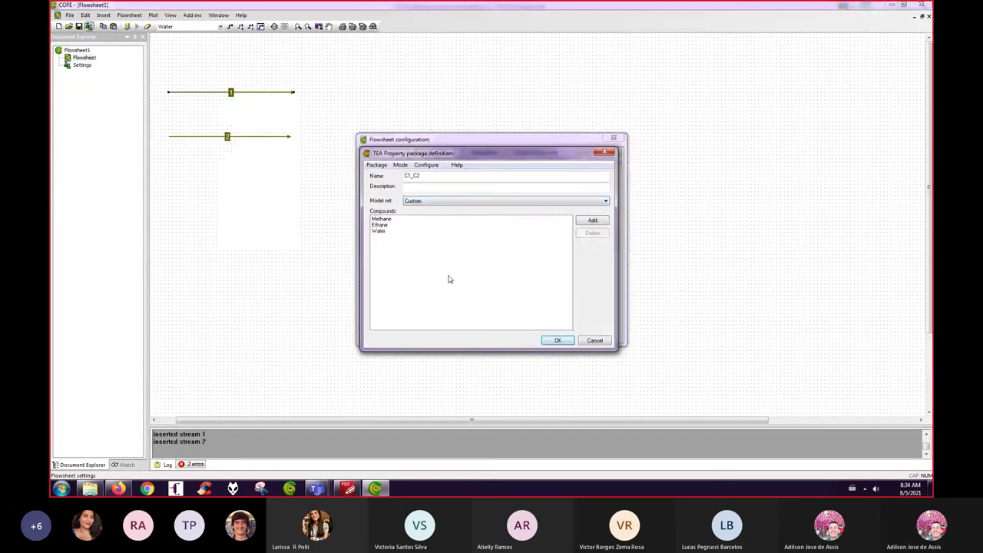
left_click(594, 340)
left_click(613, 138)
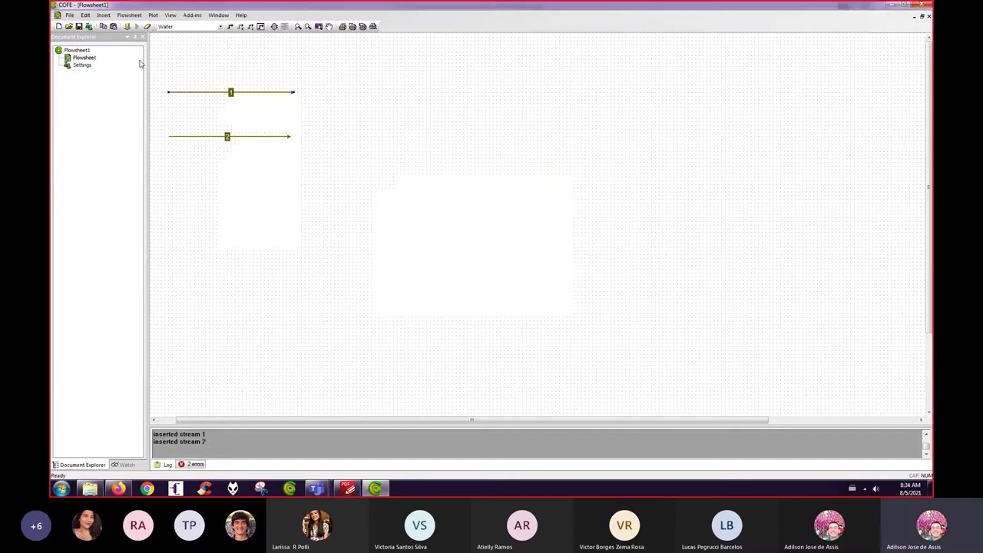
Step: Insert a horizontal material stream of the default type below stream 2 and check its overall variables
left_click(221, 27)
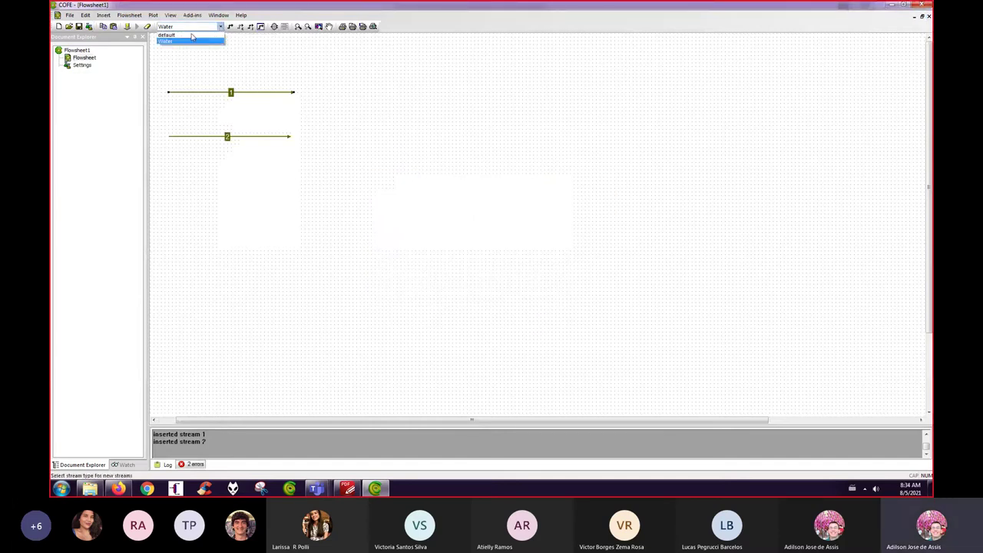
left_click(191, 36)
left_click(231, 27)
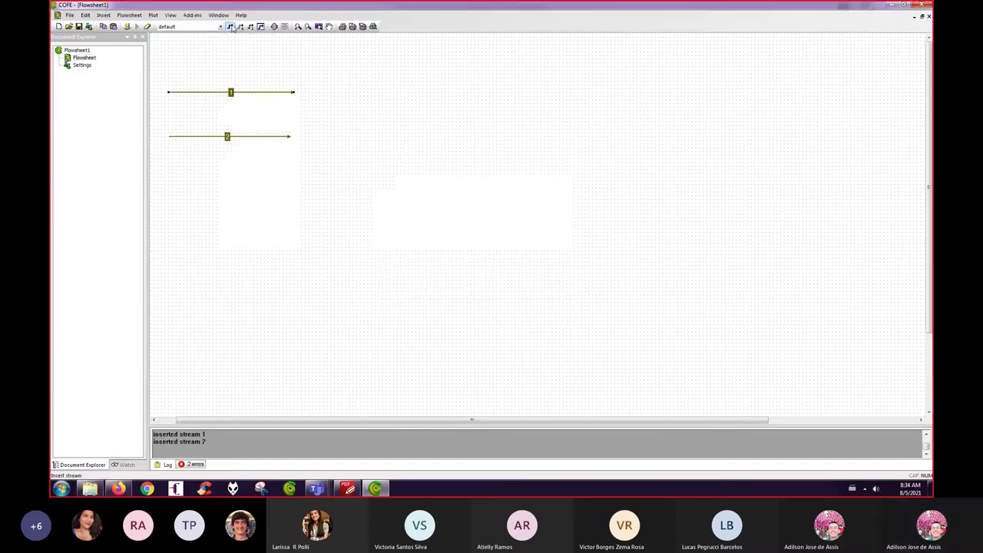
left_click(169, 174)
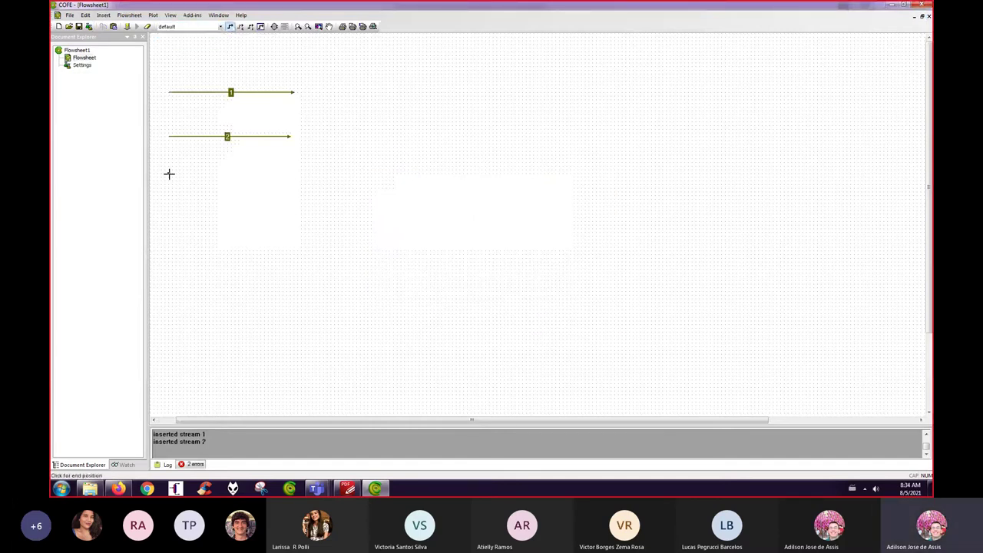
left_click(290, 173)
double_click(221, 174)
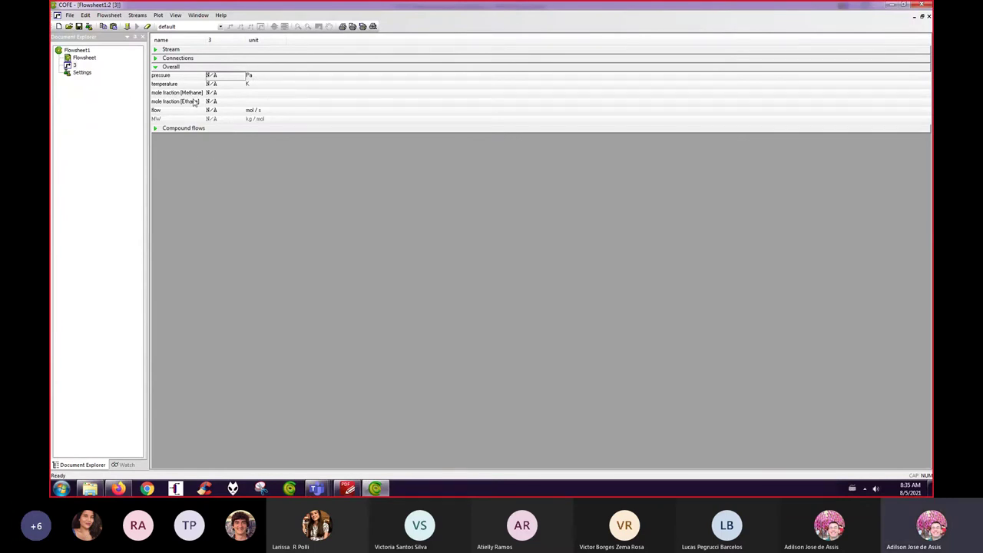
left_click(928, 16)
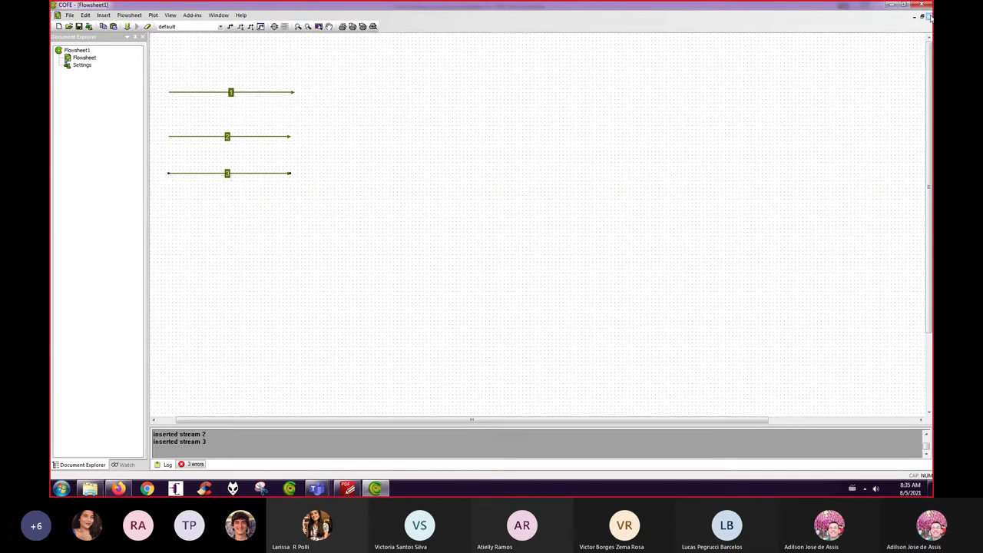
Step: Change the stream type of stream 3 to Water and check its overall variables
right_click(235, 173)
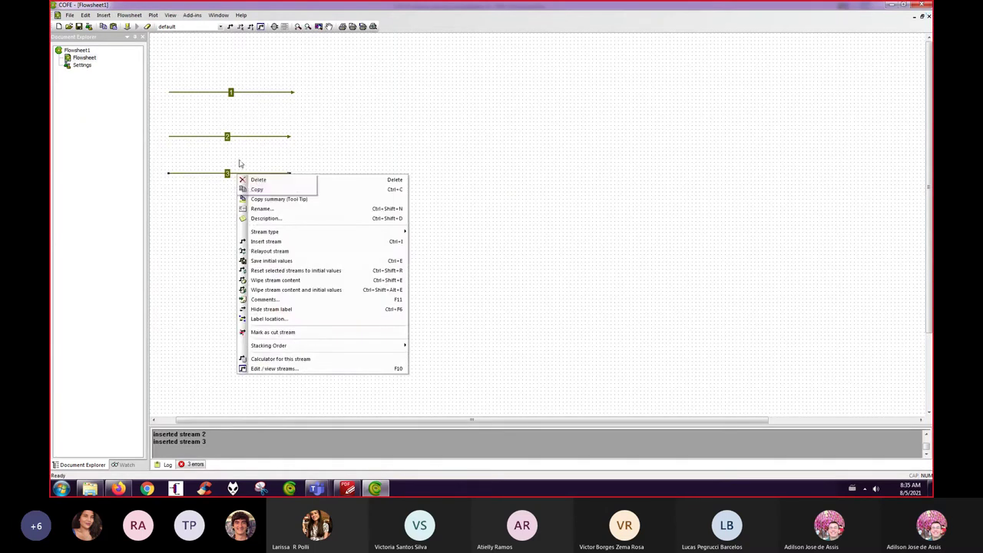
left_click(238, 163)
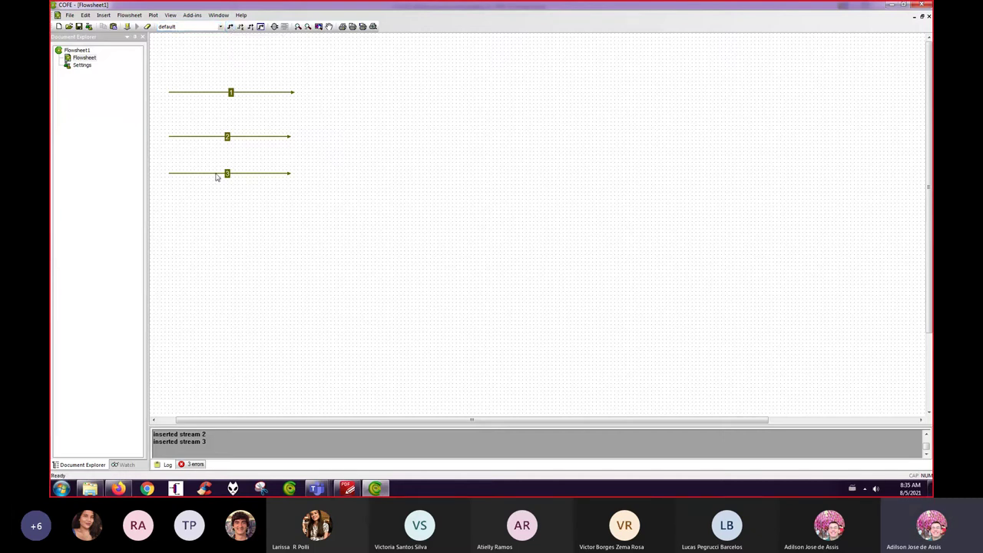
left_click(216, 175)
mouse_move(208, 177)
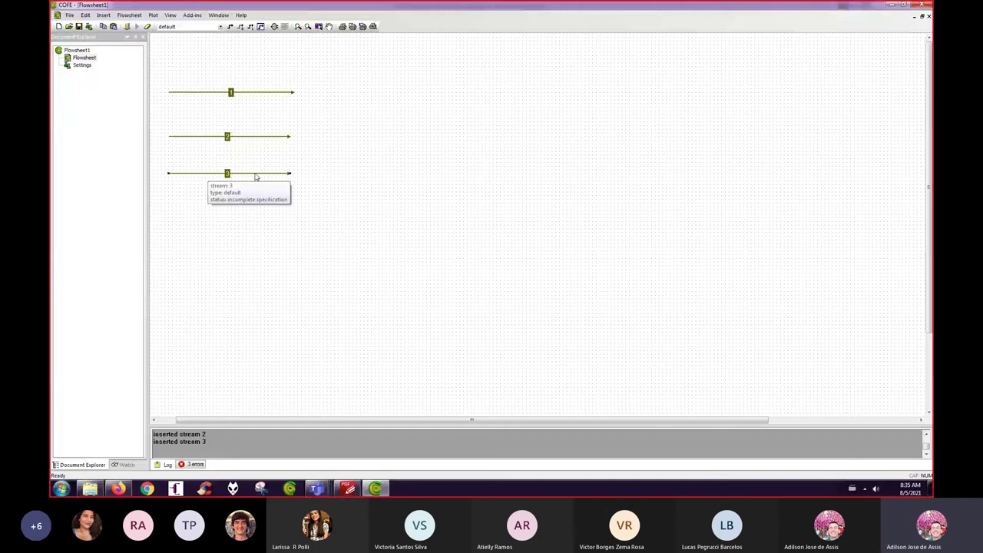
right_click(214, 177)
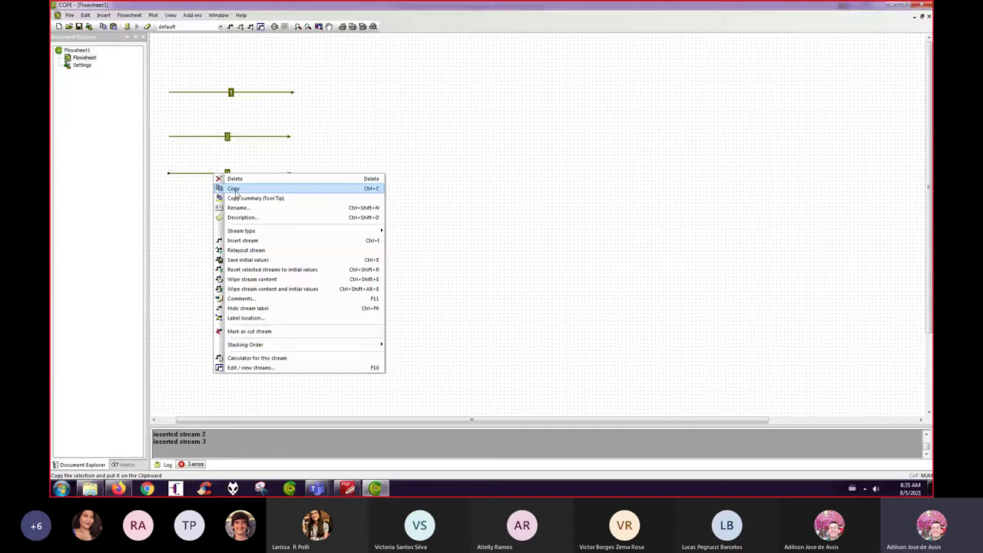
mouse_move(248, 234)
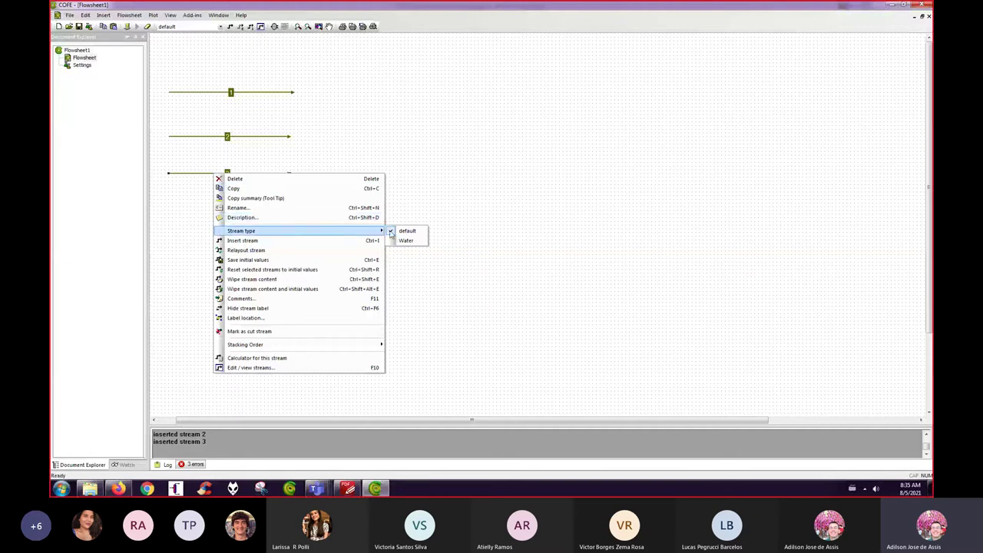
left_click(407, 231)
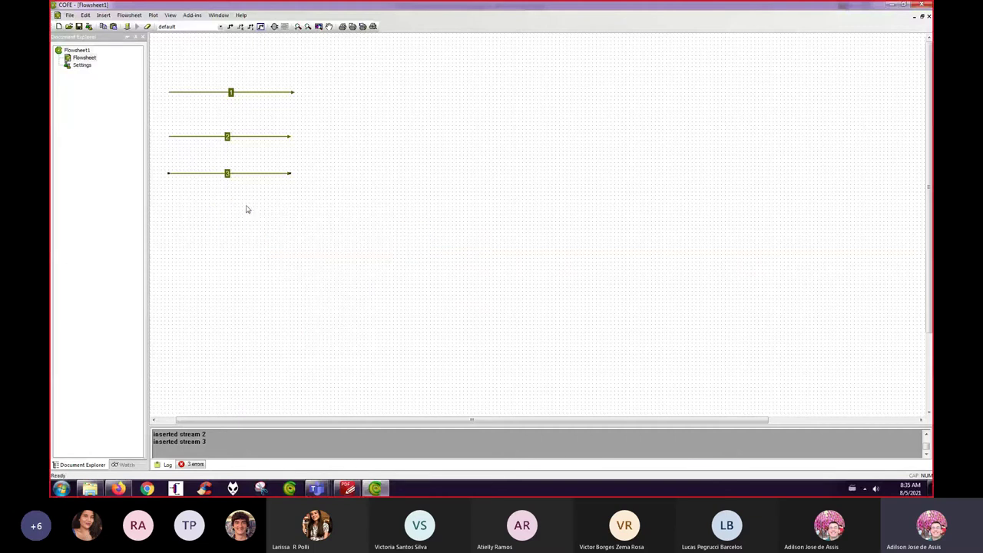
double_click(228, 173)
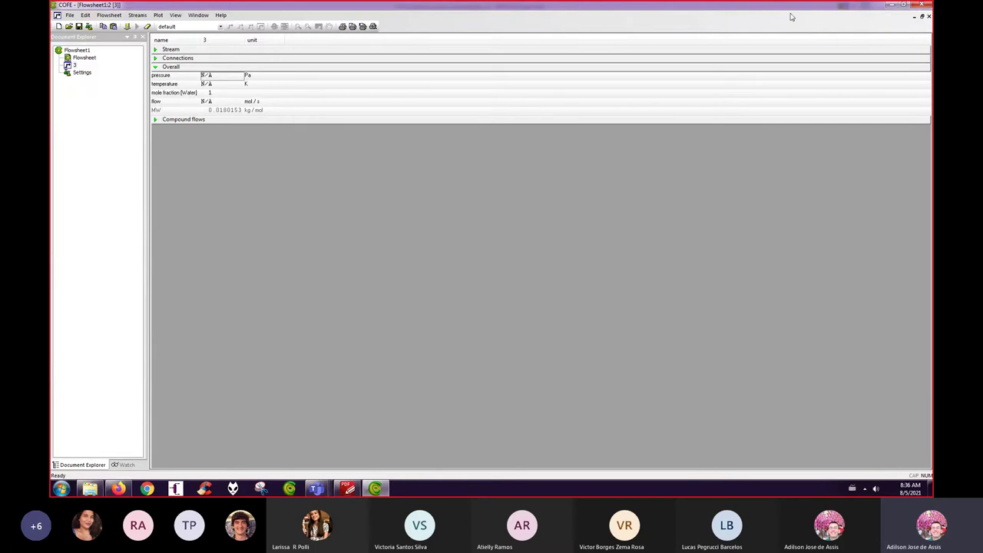
left_click(927, 16)
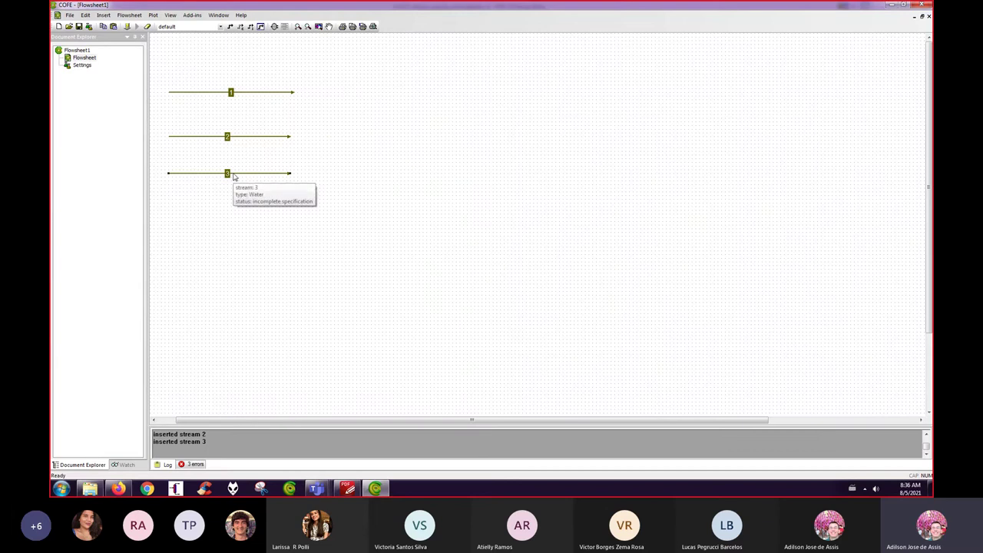
left_click(262, 93)
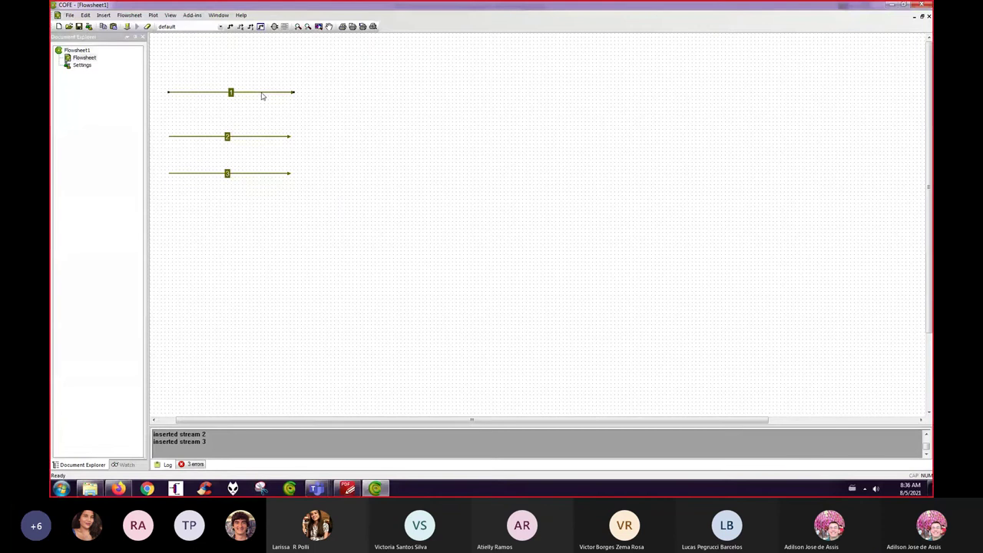
right_click(262, 96)
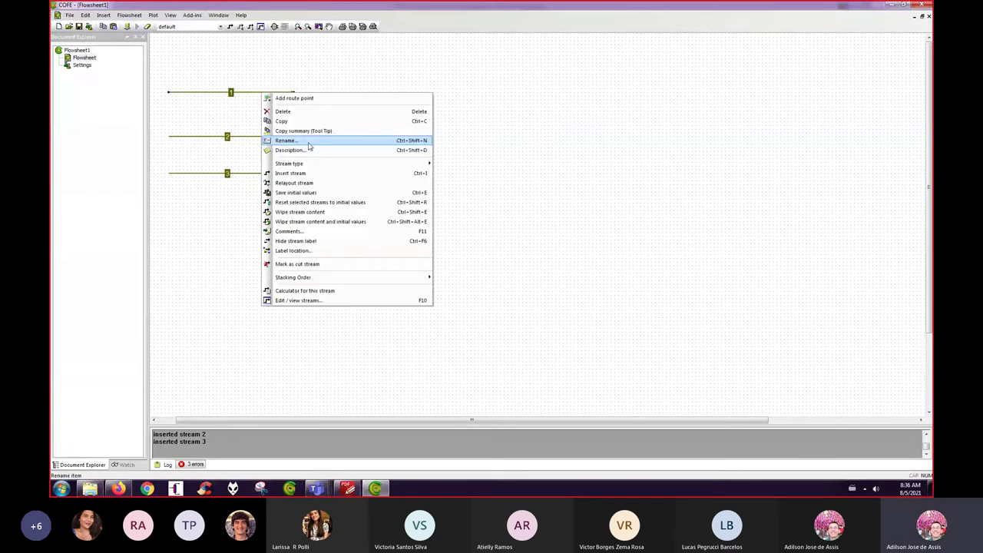
mouse_move(376, 162)
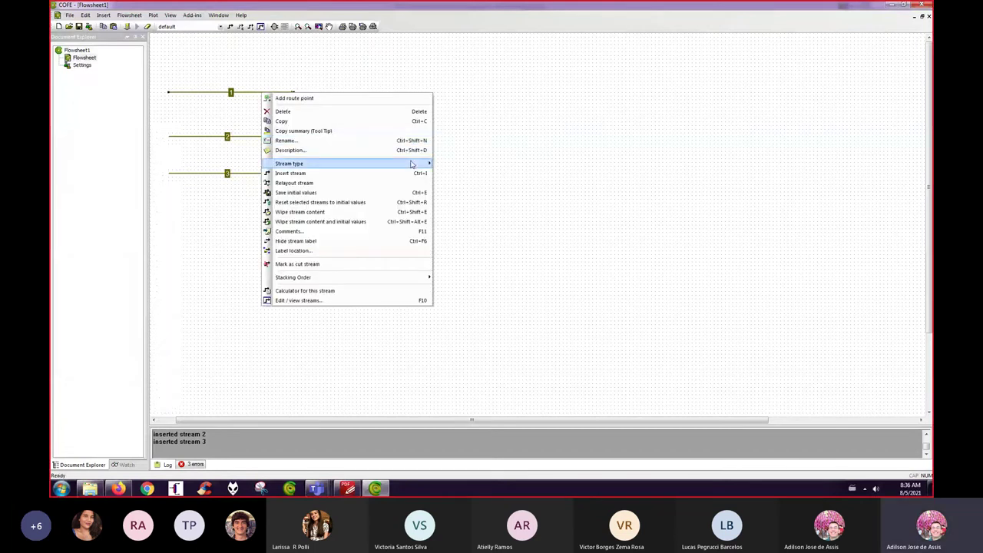
left_click(96, 54)
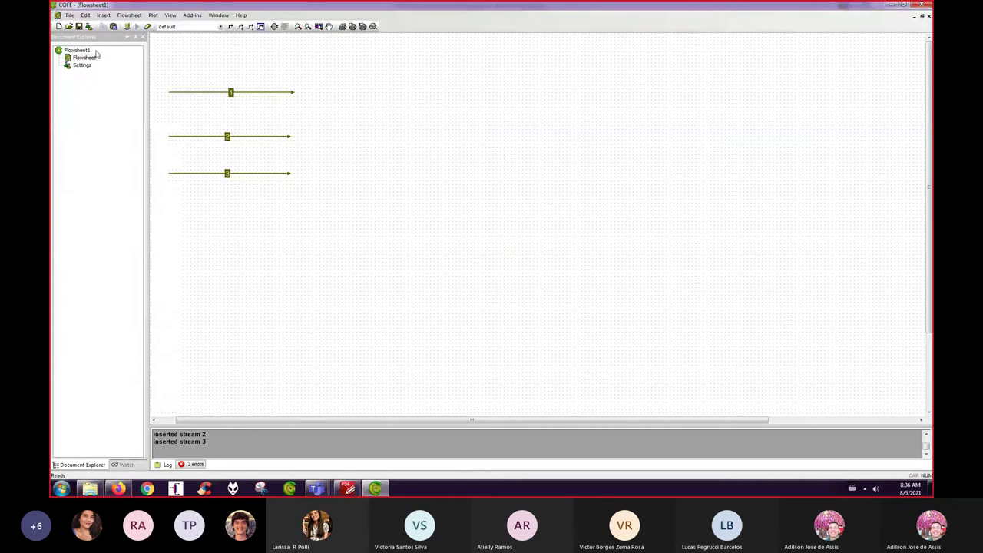
Step: Delete Water from the compounds of the C1_C2 property package in the flowsheet configuration
double_click(92, 57)
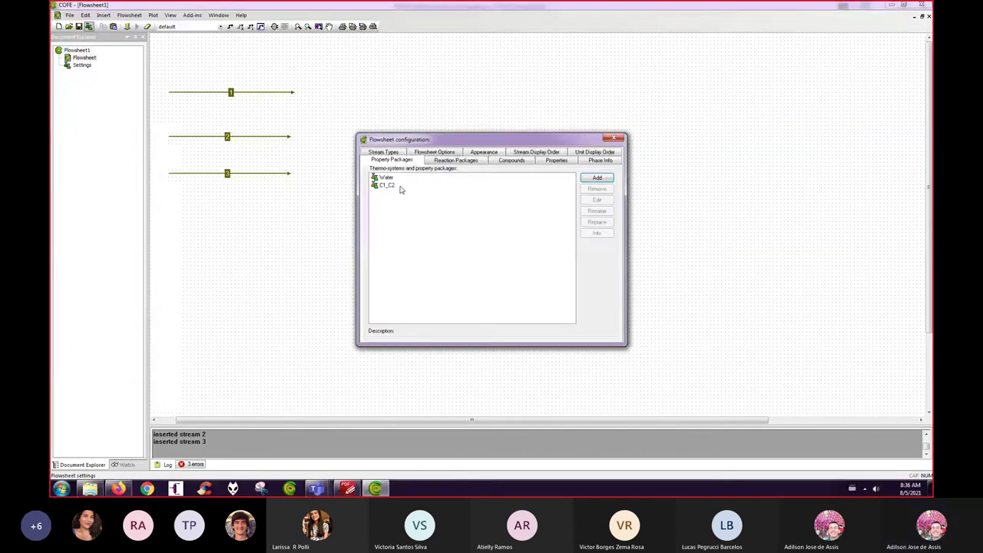
double_click(390, 186)
left_click(374, 232)
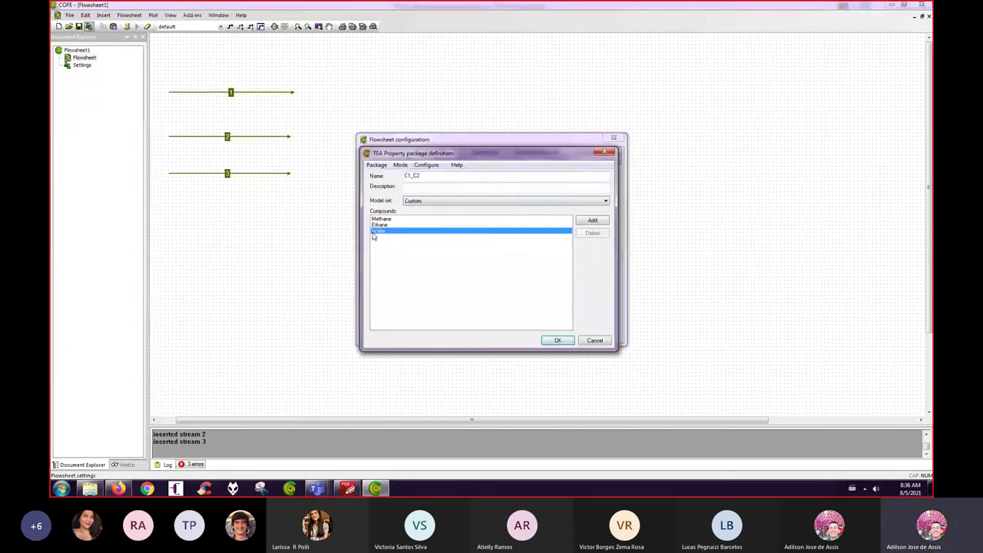
key("Delete")
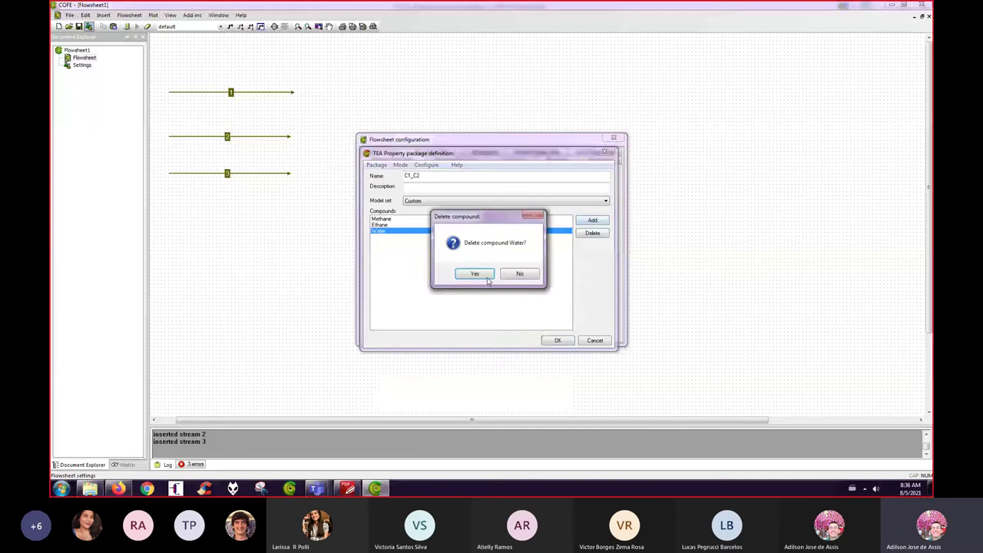
left_click(476, 274)
Step: Add Water back to the compounds of the C1_C2 package using the filter "water", and close the flowsheet configuration
left_click(592, 220)
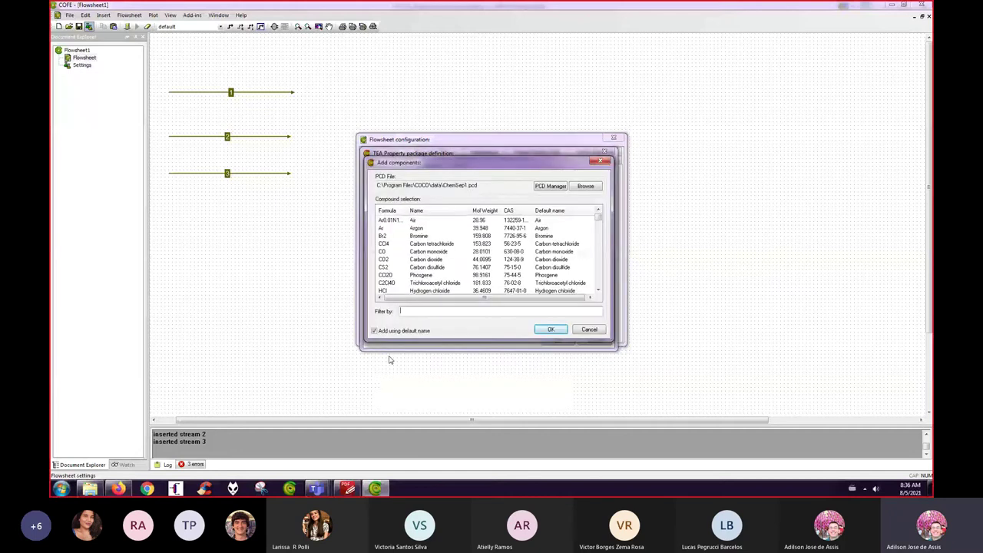
type("water")
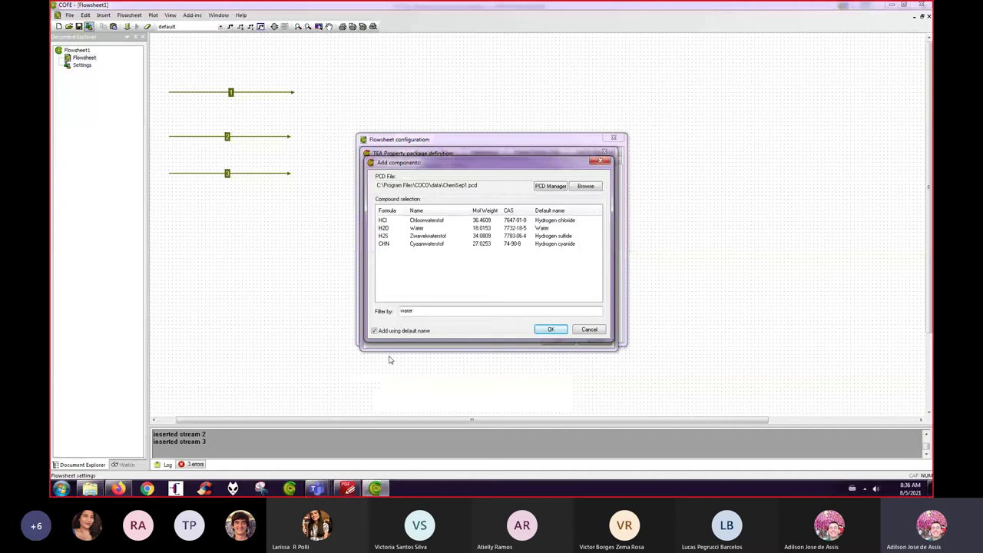
left_click(383, 229)
double_click(385, 230)
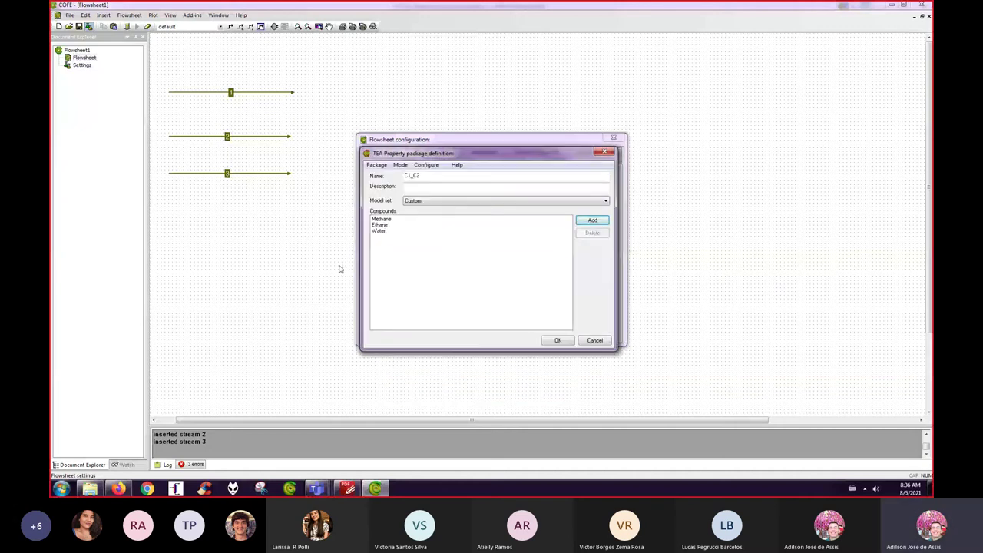
left_click(569, 343)
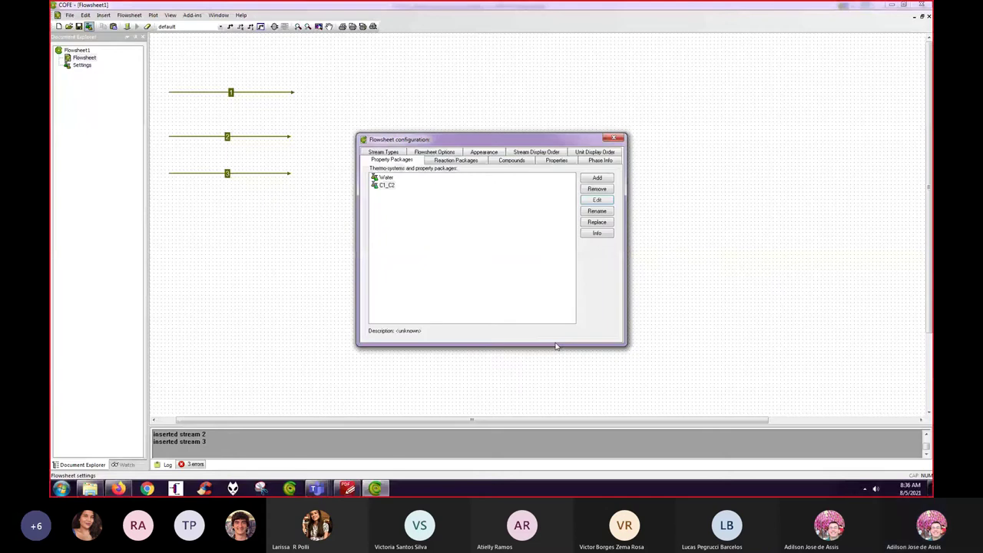
left_click(617, 136)
Step: Compare the overall variables of streams 1 and 2 and recheck the mole fraction compounds of stream 1
double_click(278, 94)
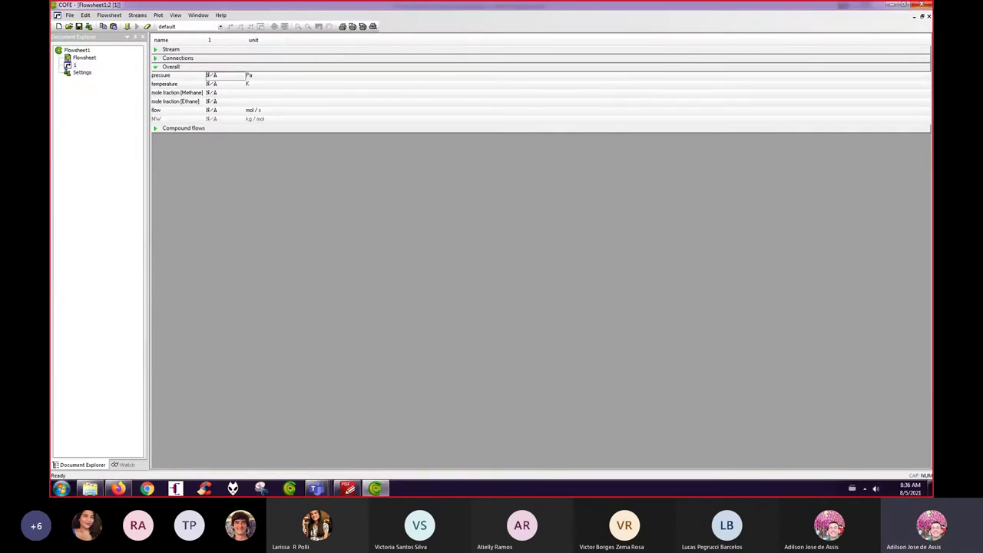
left_click(928, 16)
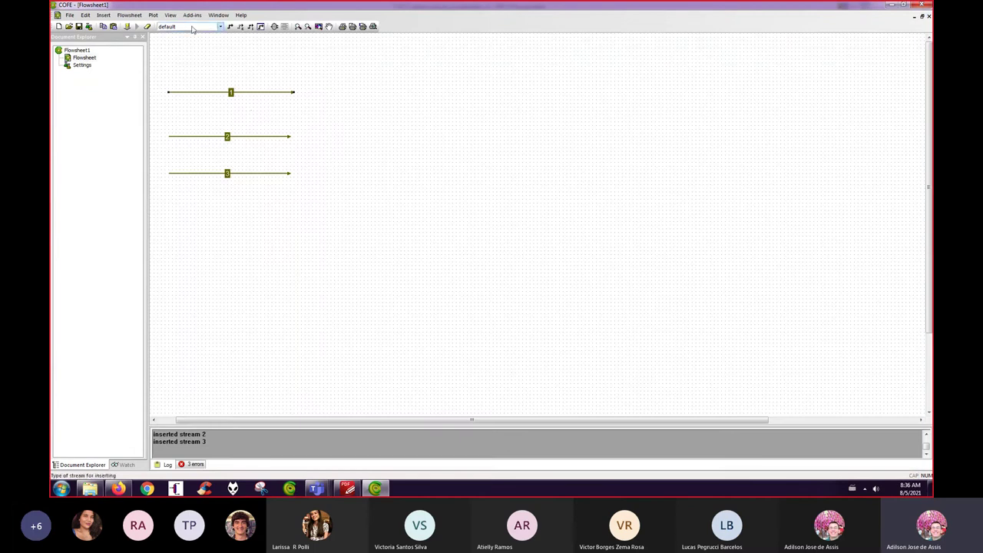
left_click(215, 138)
double_click(215, 138)
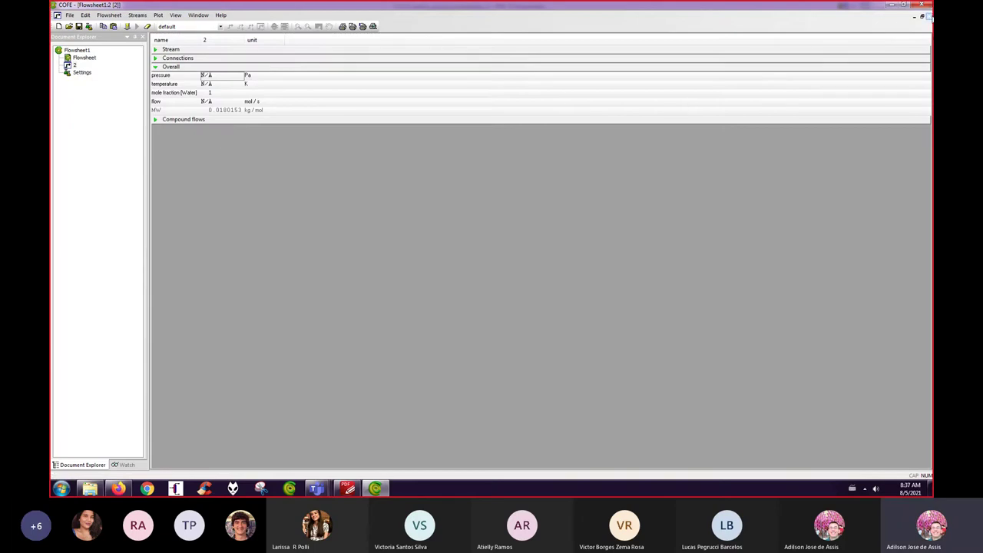
left_click(928, 16)
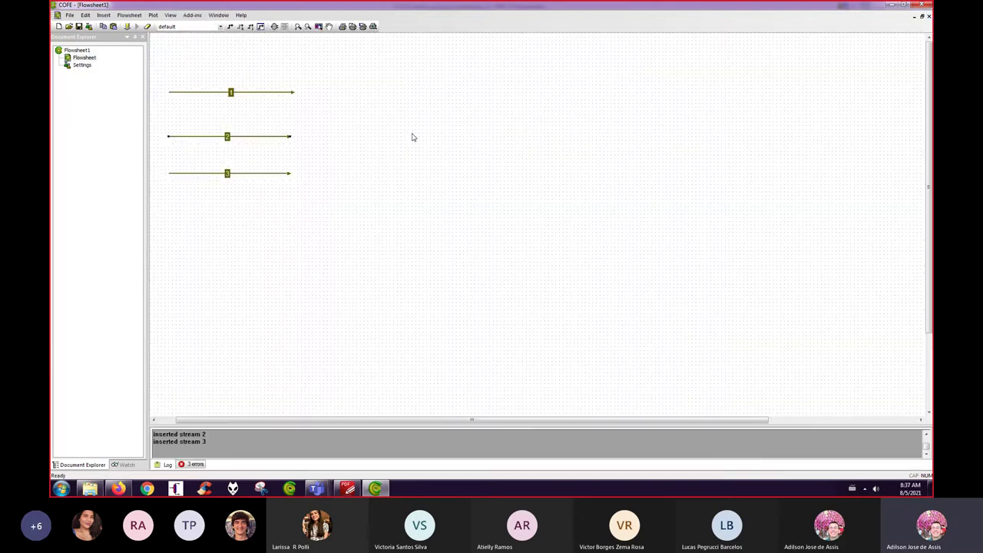
left_click(257, 92)
double_click(258, 92)
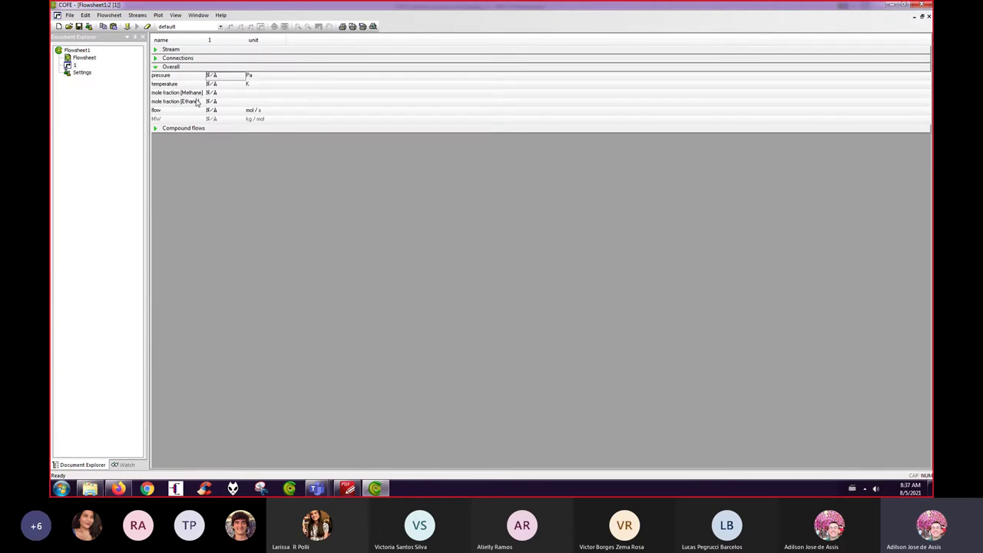
Step: Examine the overall variables of stream 2 to see which compounds it includes
left_click(927, 17)
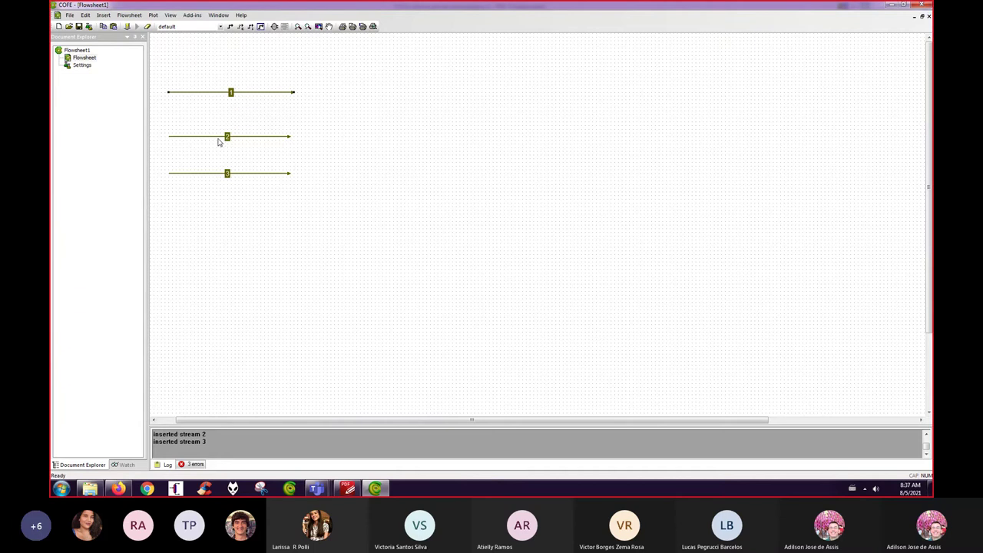
double_click(212, 141)
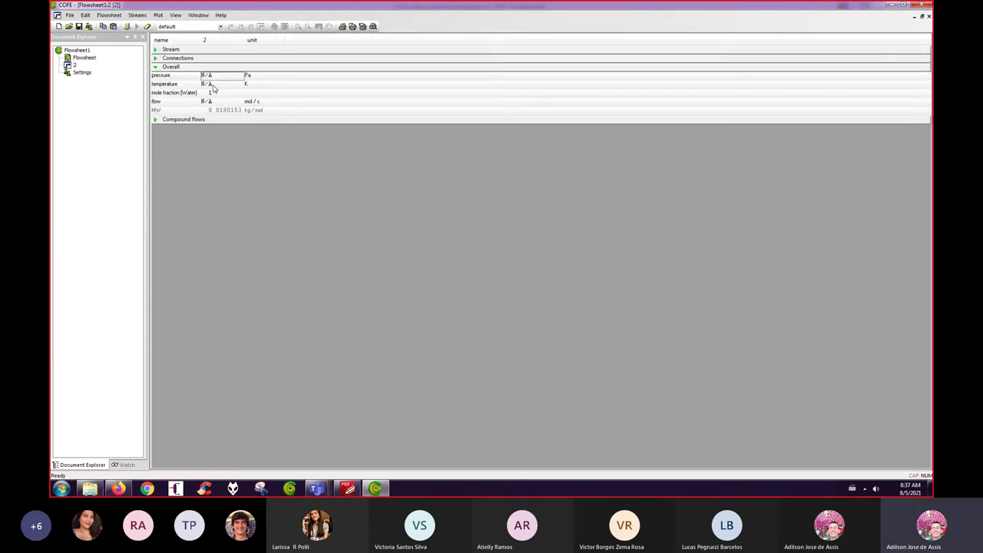
left_click(928, 16)
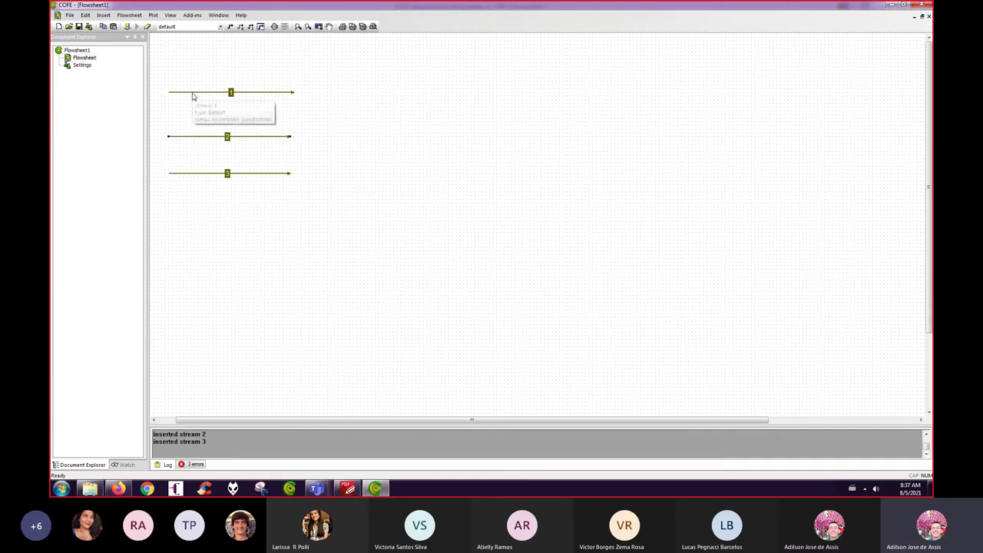
Step: Review the C1_C2 property package's compounds, available model sets and advanced property calculations in the flowsheet configuration without changing anything
left_click(89, 26)
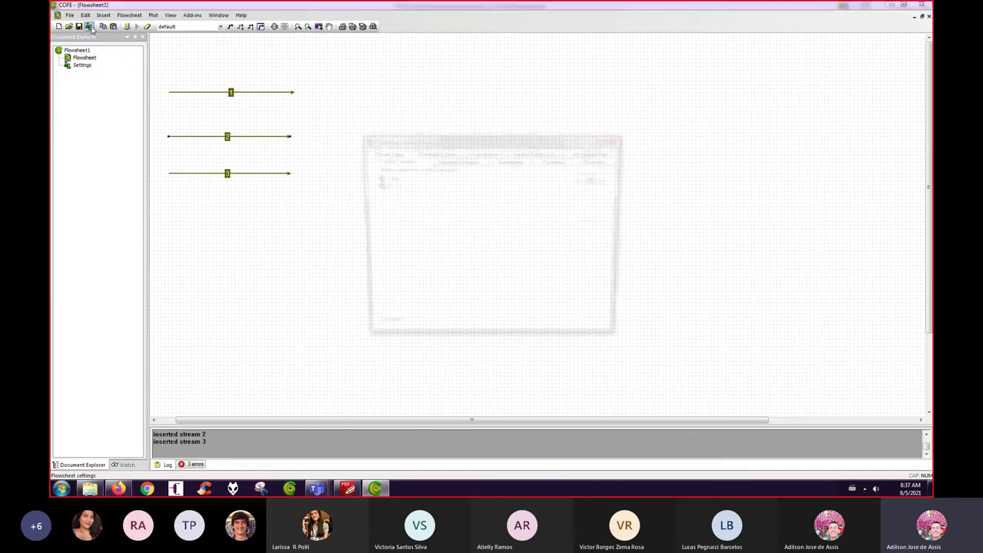
left_click(386, 185)
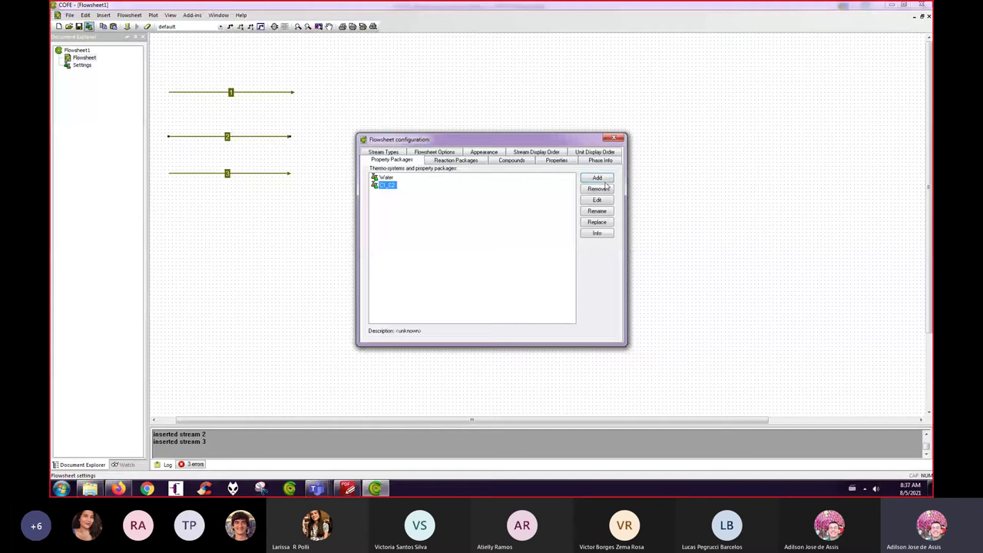
left_click(596, 199)
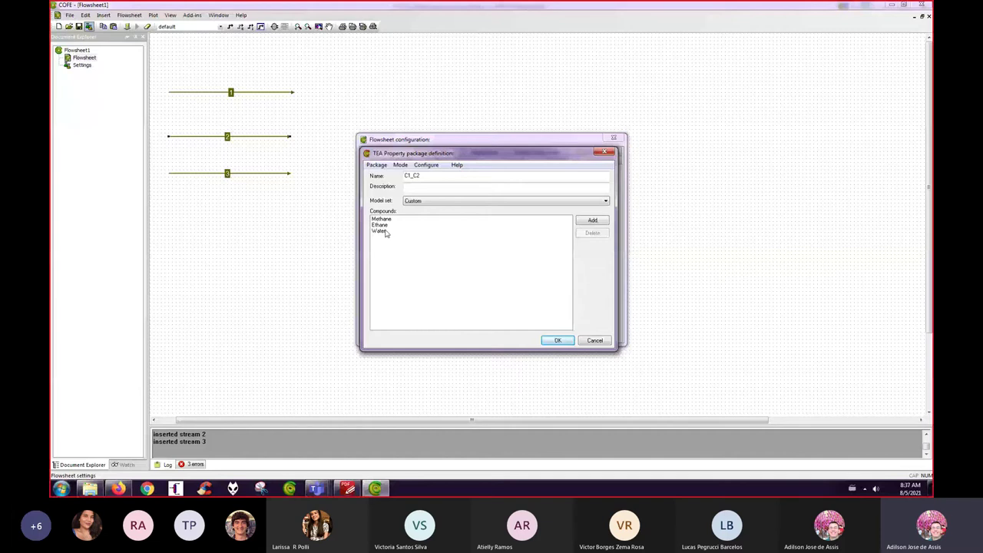
left_click(422, 201)
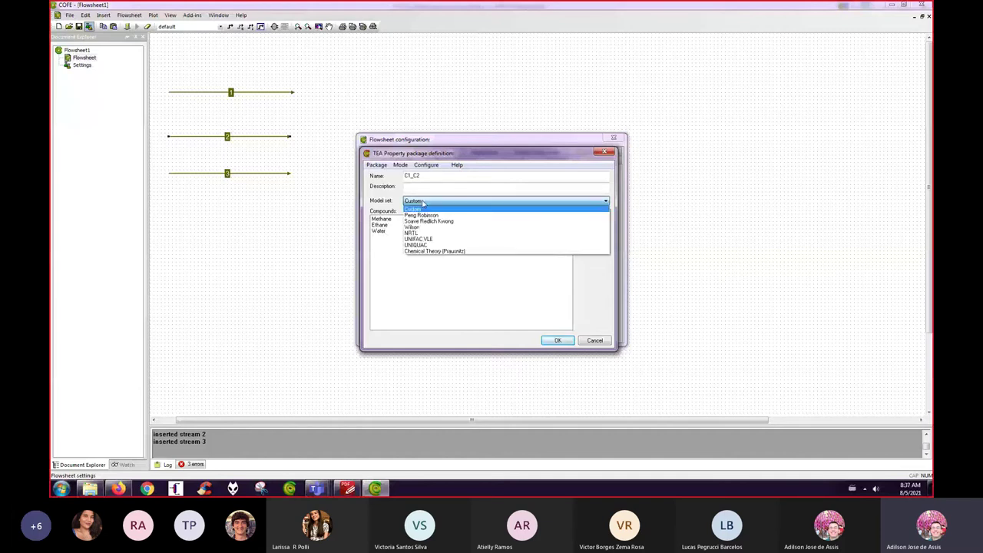
left_click(384, 178)
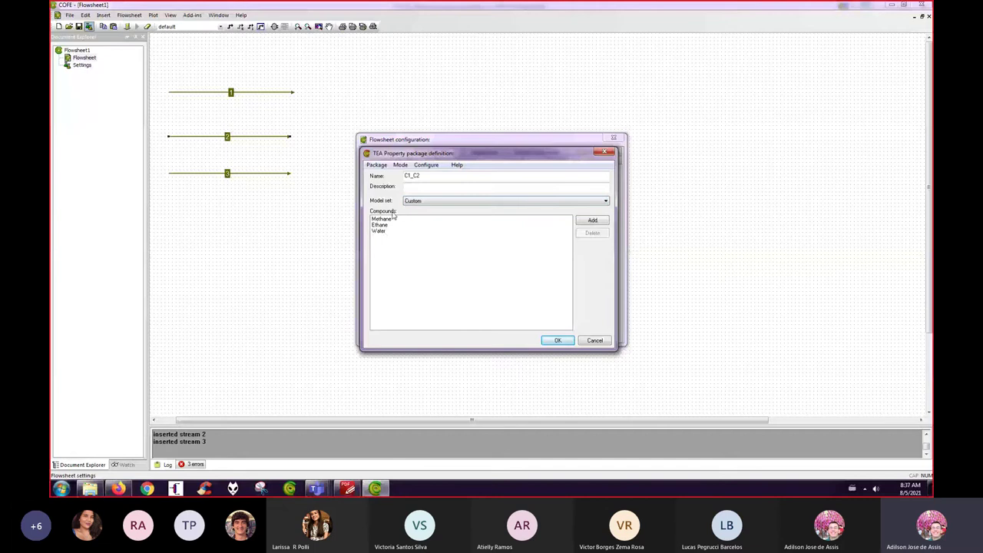
left_click(400, 164)
left_click(414, 185)
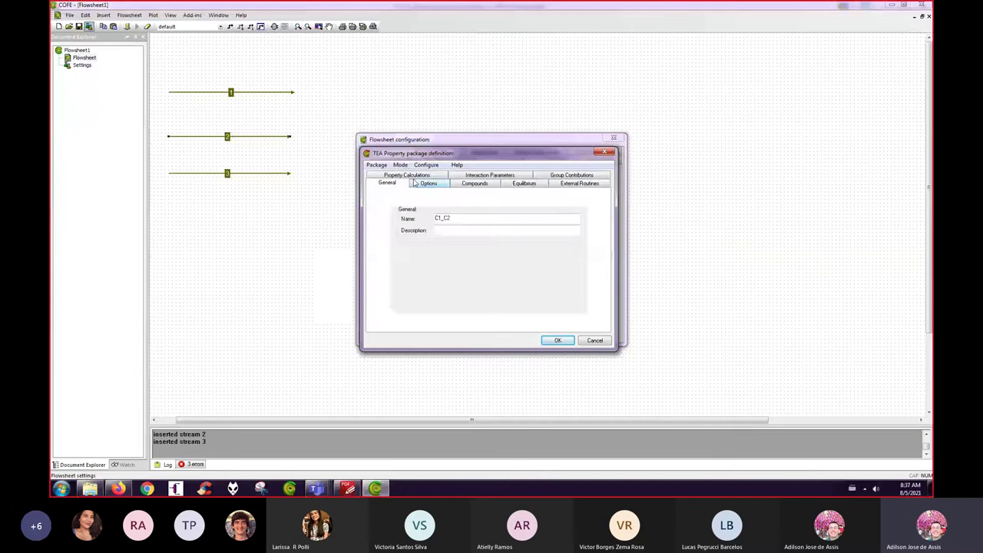
left_click(411, 176)
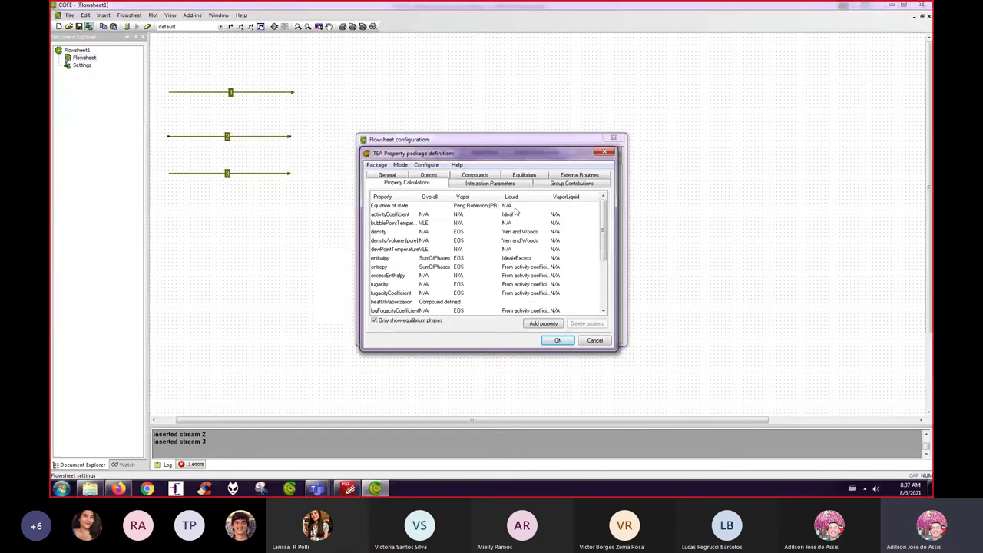
left_click(591, 341)
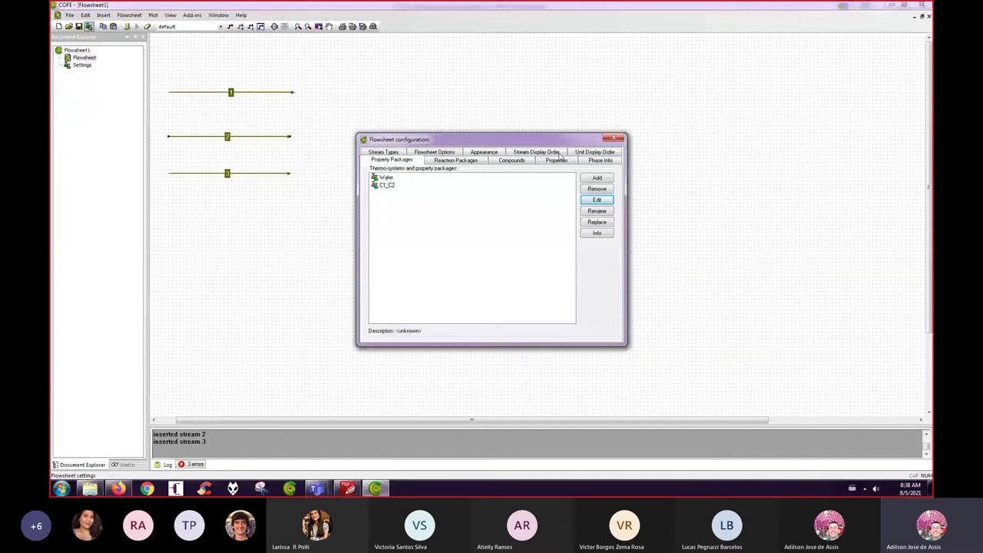
key("Escape")
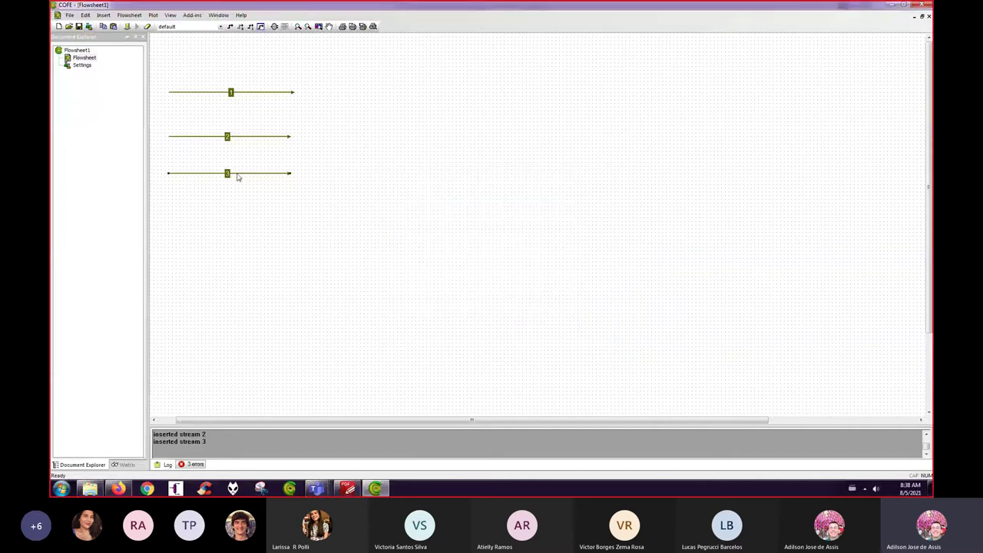
Step: Delete stream 3 from the flowsheet and compare the overall variables of streams 1 and 2
key("Delete")
key("Return")
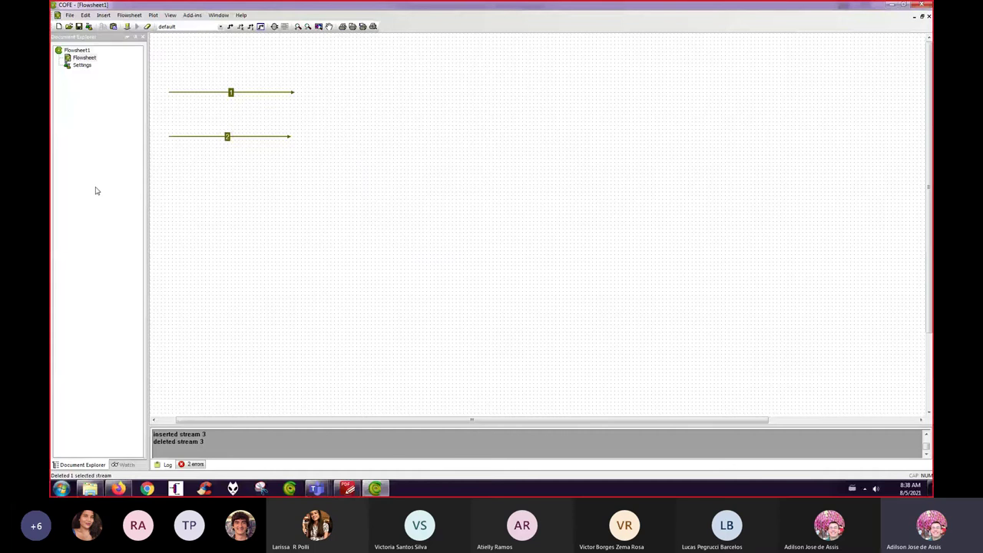
double_click(257, 94)
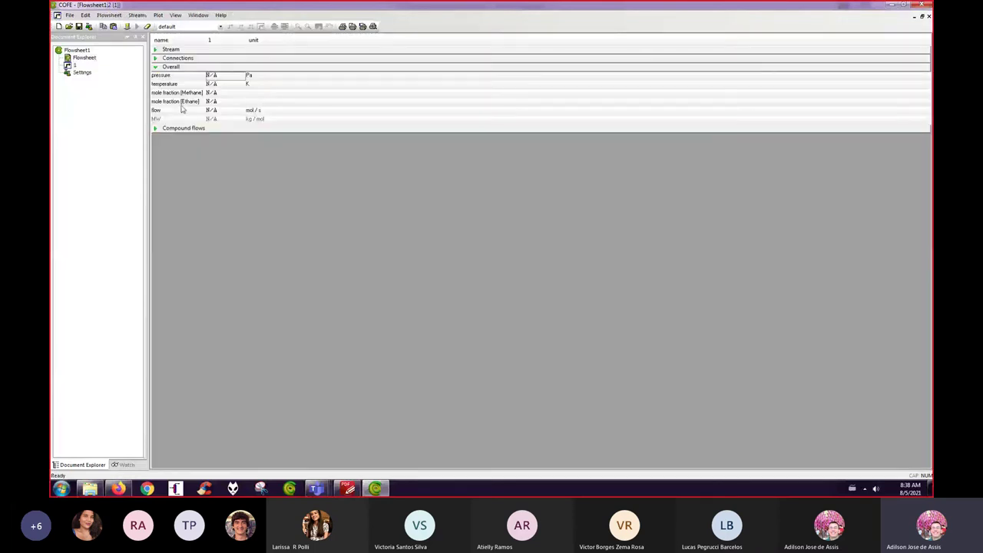
left_click(928, 16)
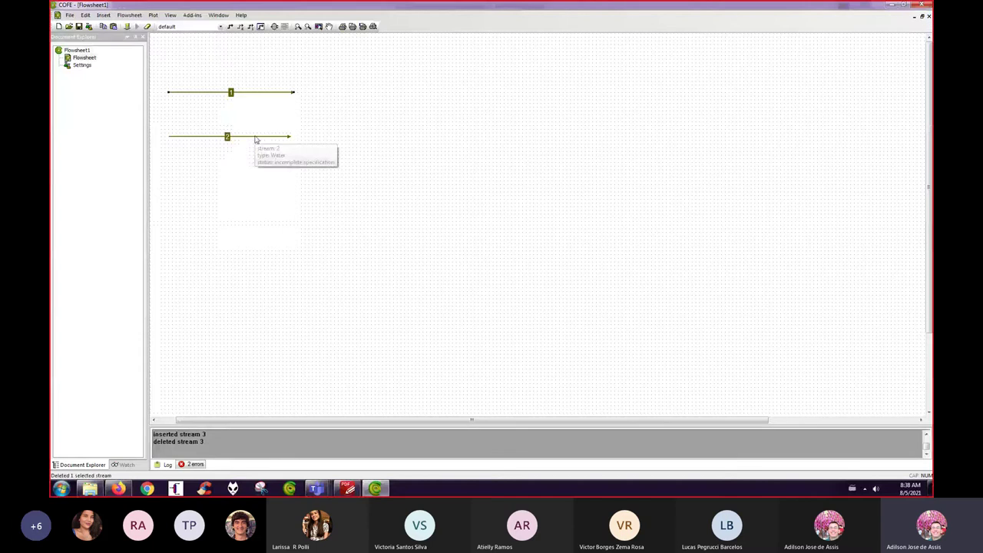
double_click(256, 139)
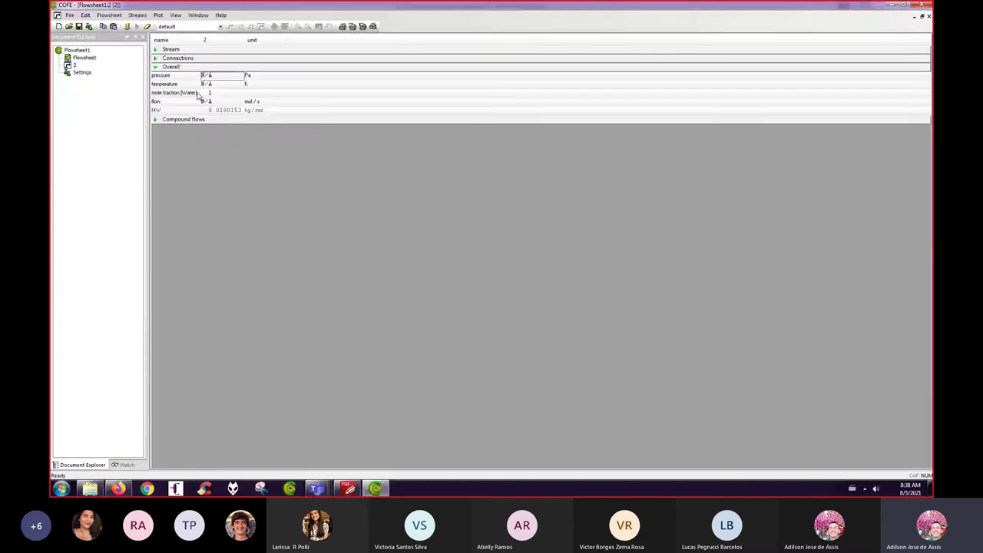
left_click(928, 16)
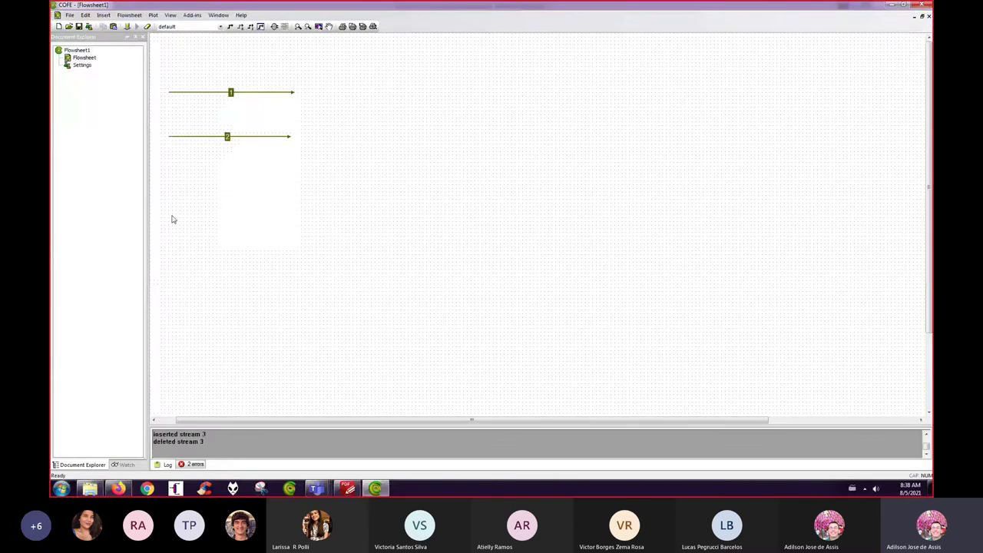
Step: Insert a HeatExchanger unit operation just beyond the arrow ends of streams 1 and 2
left_click(275, 27)
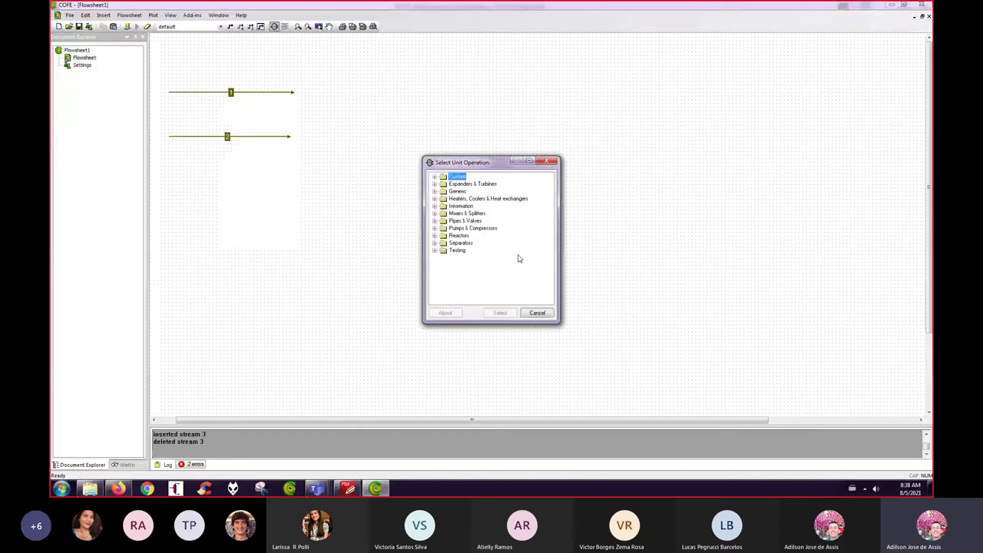
left_click(434, 199)
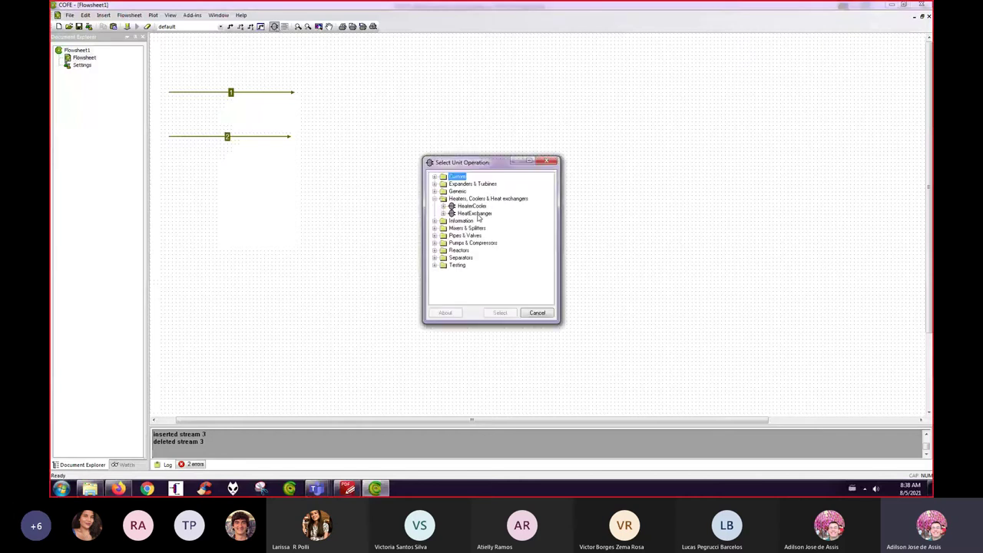
double_click(476, 213)
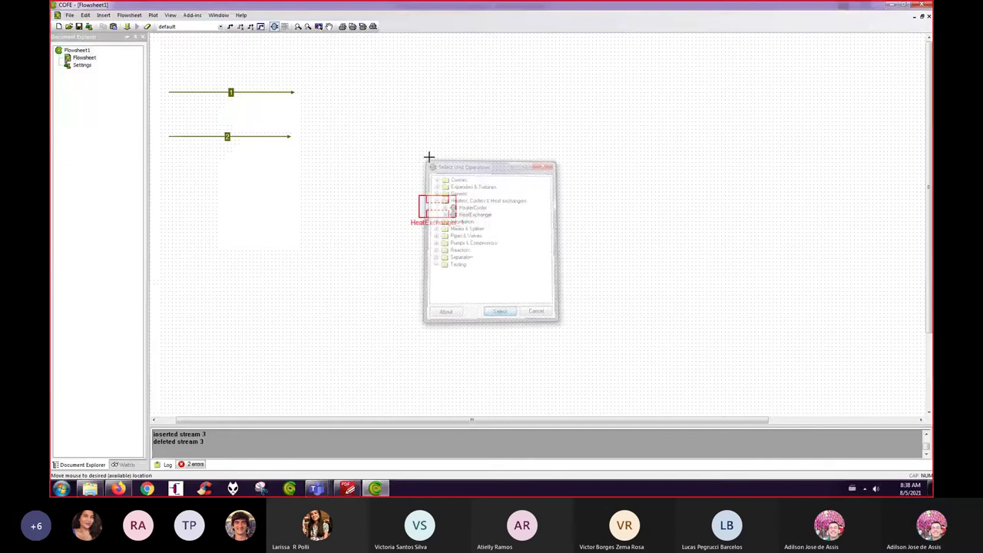
left_click(337, 115)
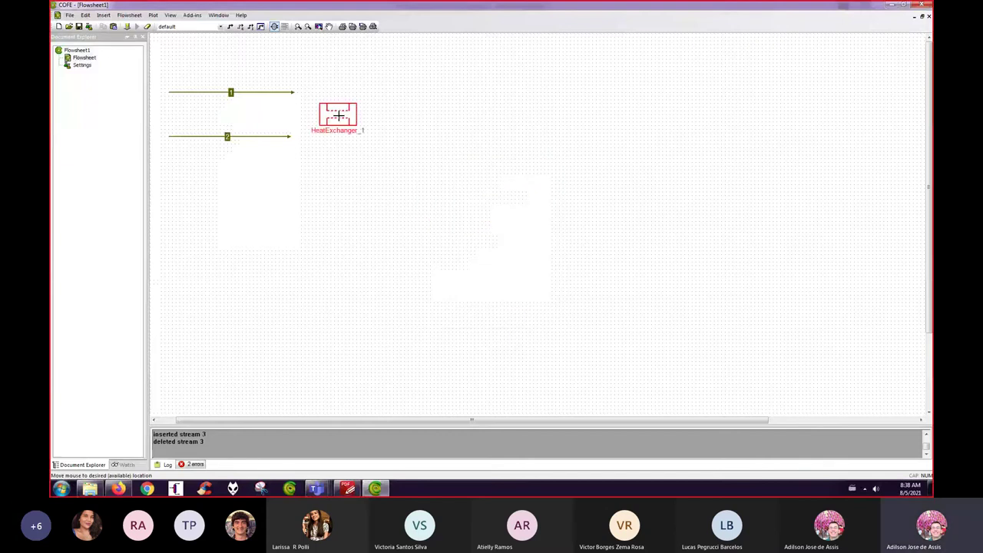
left_click(338, 115)
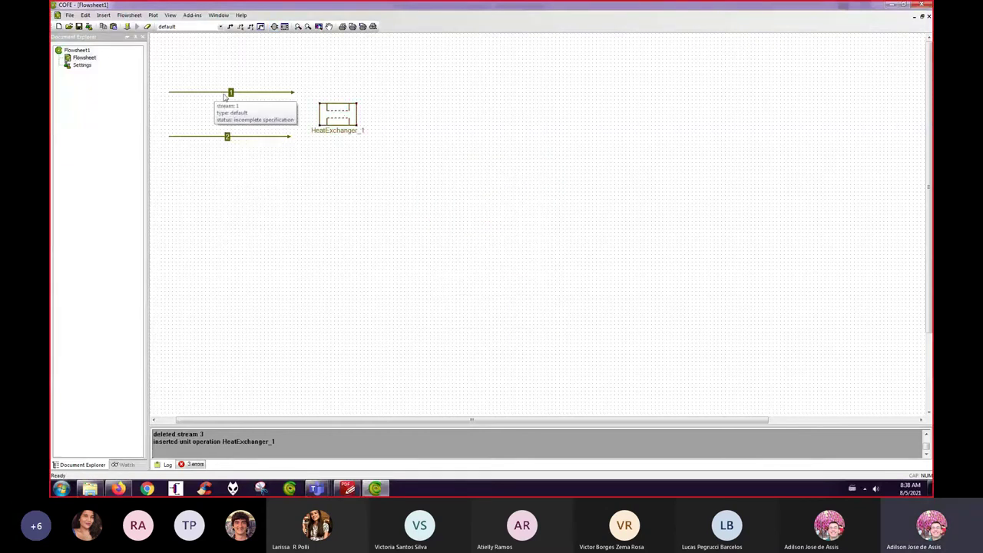
Step: Set the pressure of stream 1 to 1 atm, switching its unit to atm
double_click(224, 93)
left_click(248, 76)
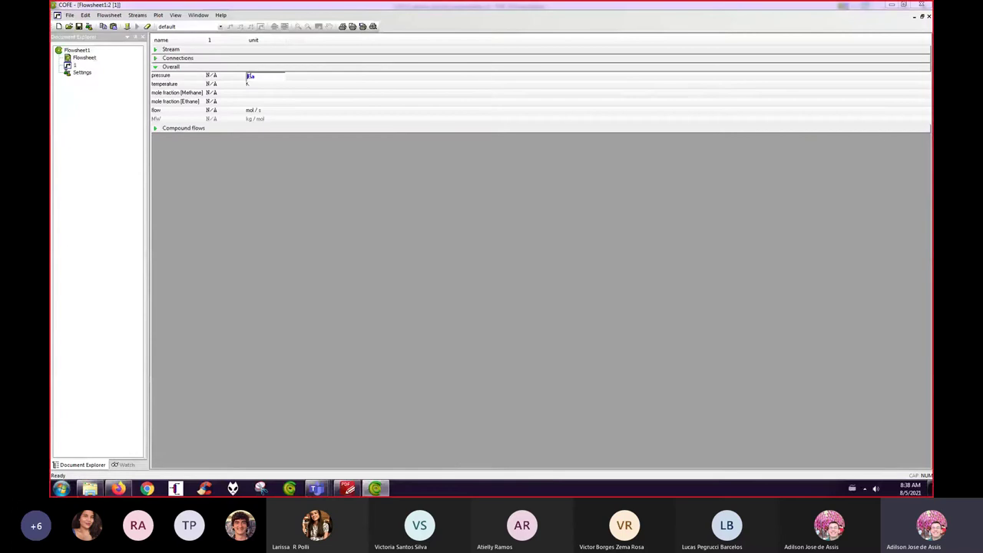
left_click(247, 76)
left_click(281, 76)
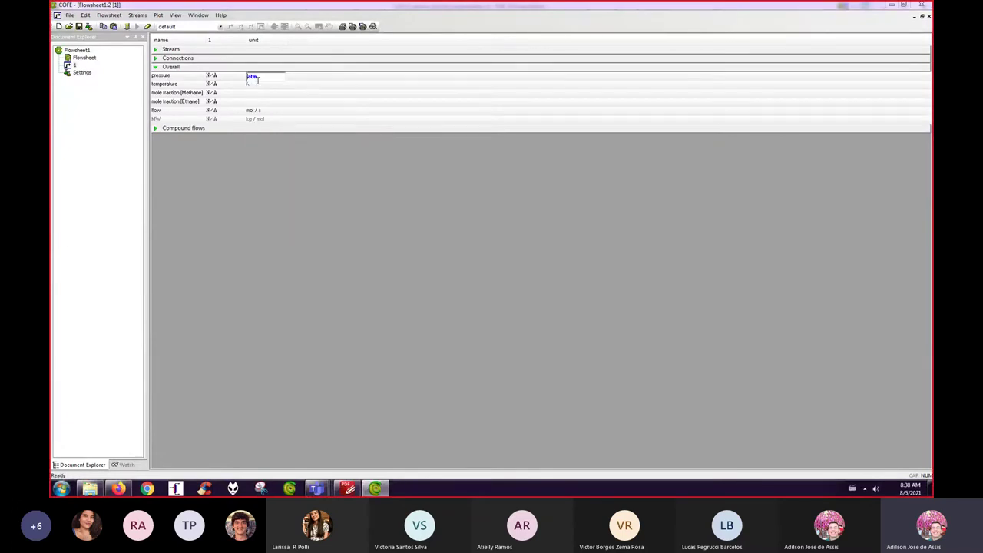
left_click(213, 76)
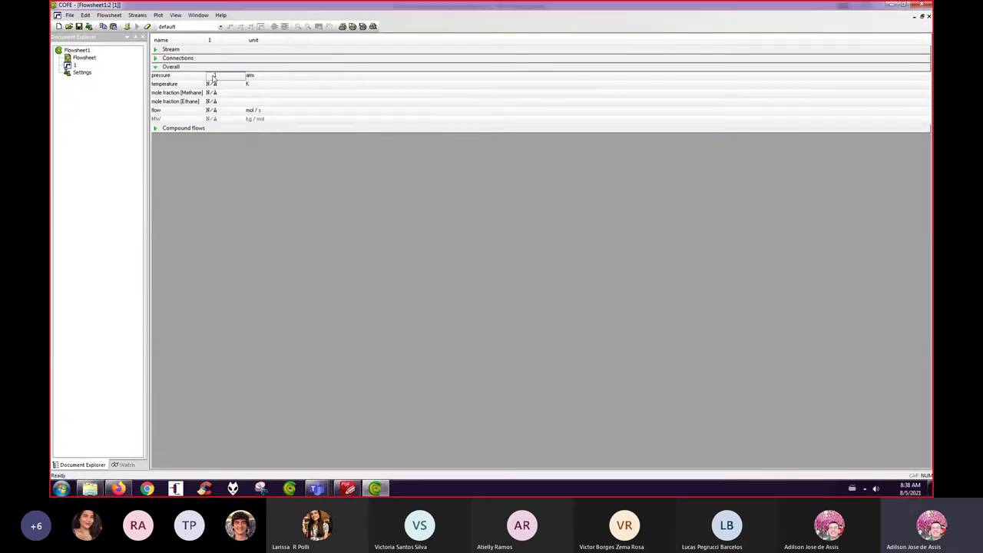
type("1")
Step: Set the temperature of stream 1 to 10 °C, switching its unit to Celsius
left_click(248, 83)
left_click(249, 85)
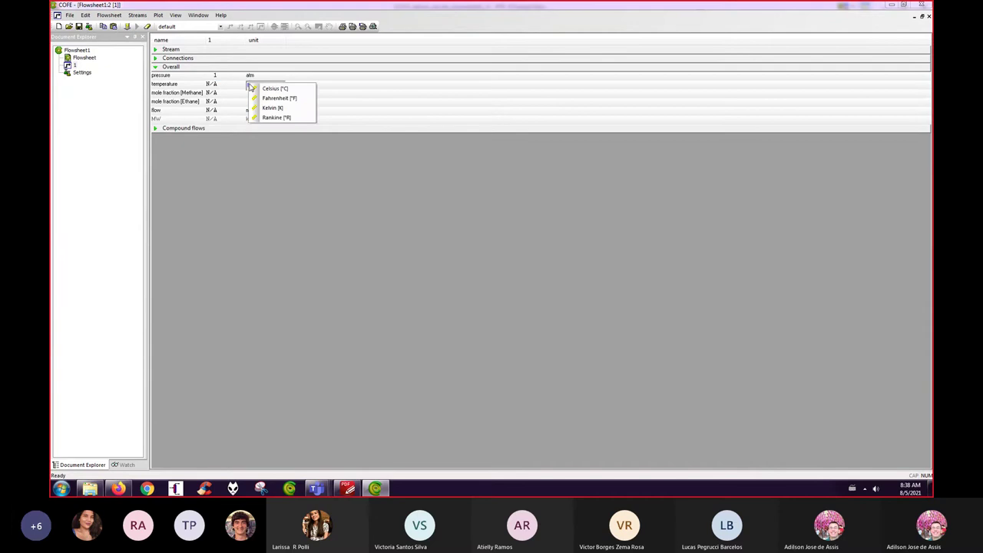
left_click(277, 88)
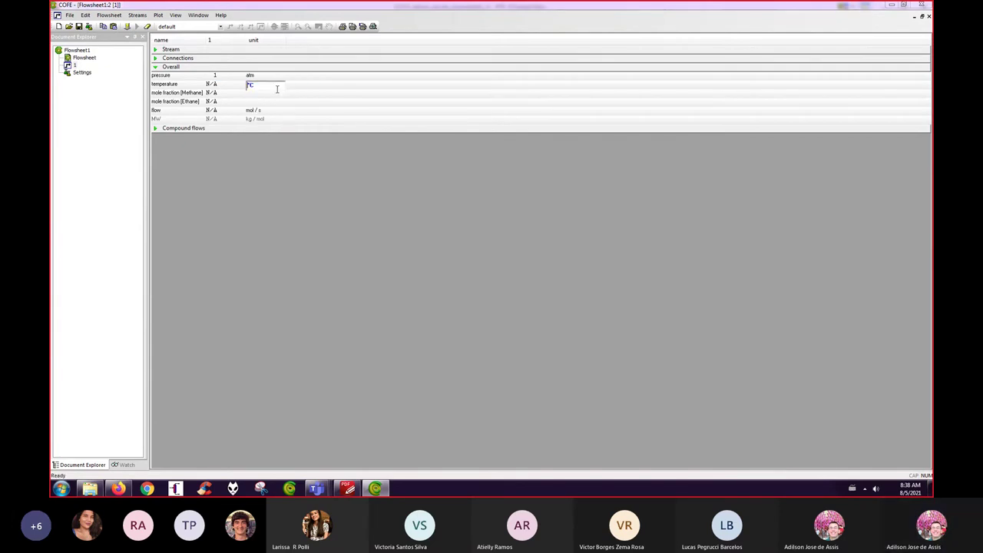
left_click(214, 86)
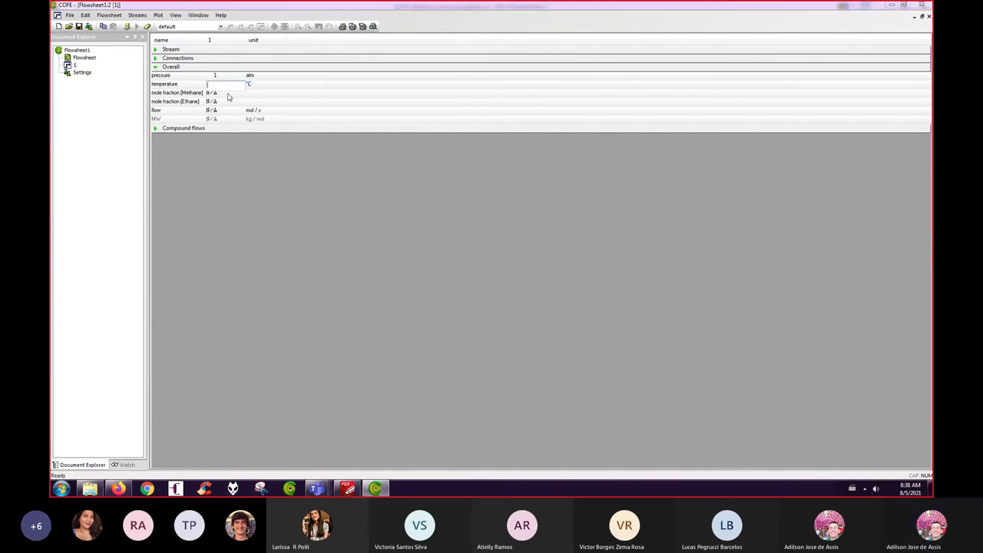
type("10")
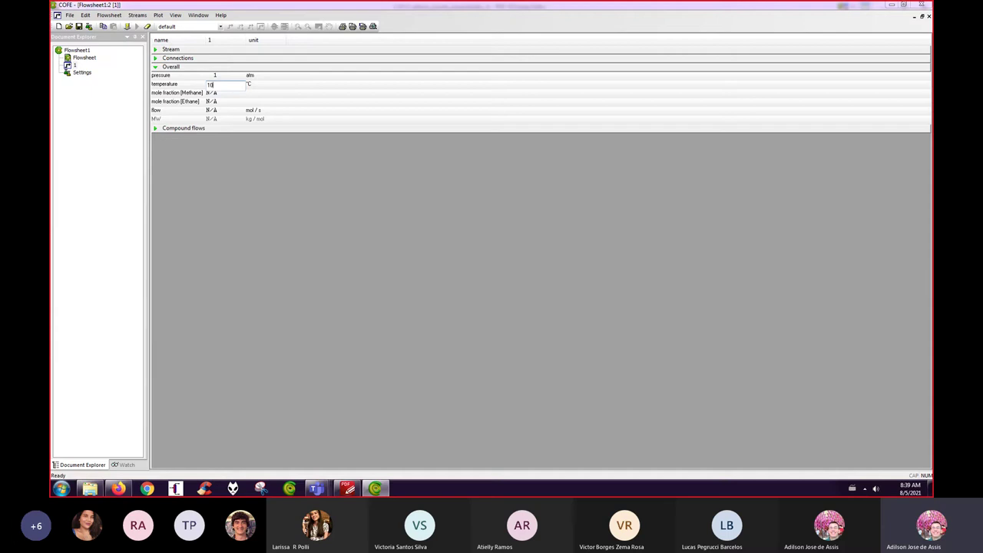
Step: Set stream 1's methane mole fraction to 0.5 and its flow to 1 mol/s, and check its phase fractions
left_click(216, 93)
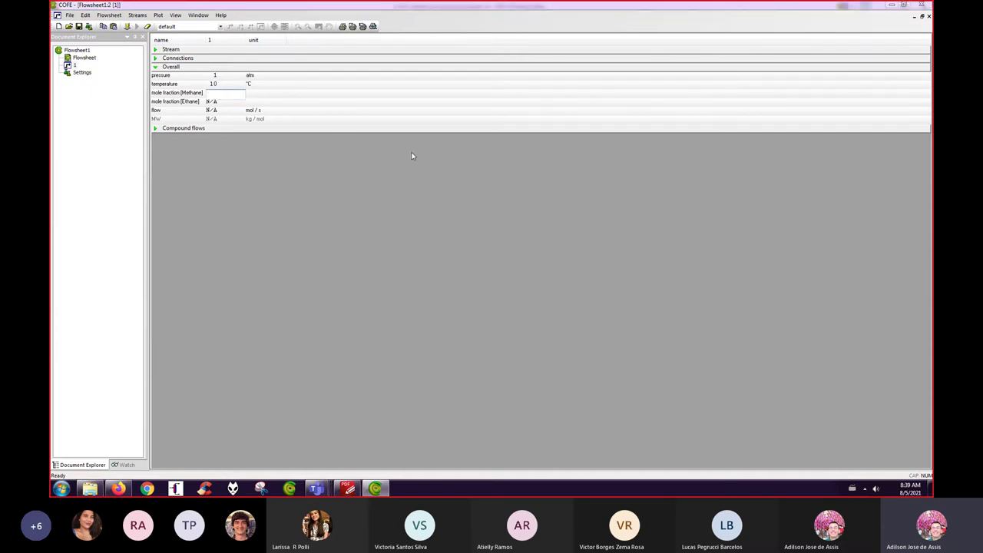
type("0.5")
key("Return")
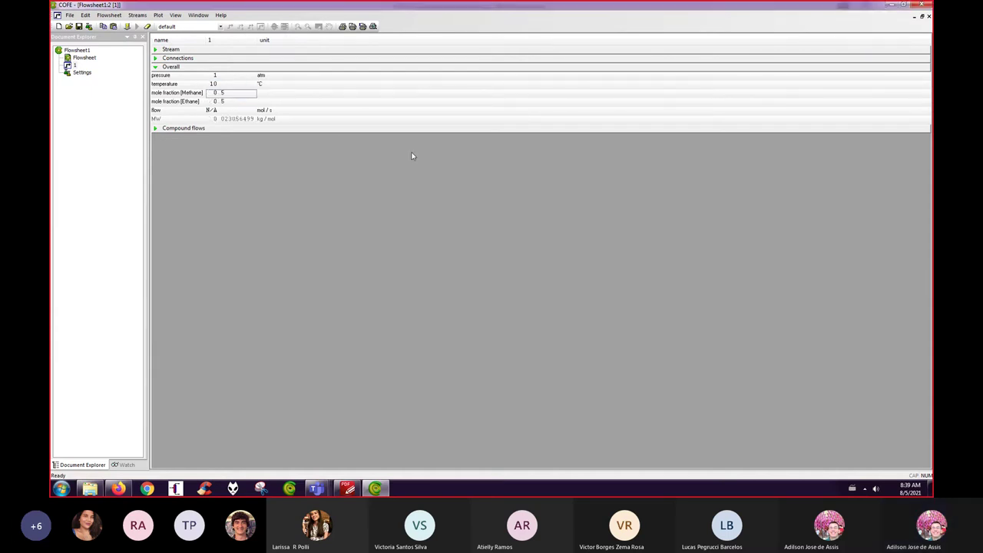
left_click(221, 110)
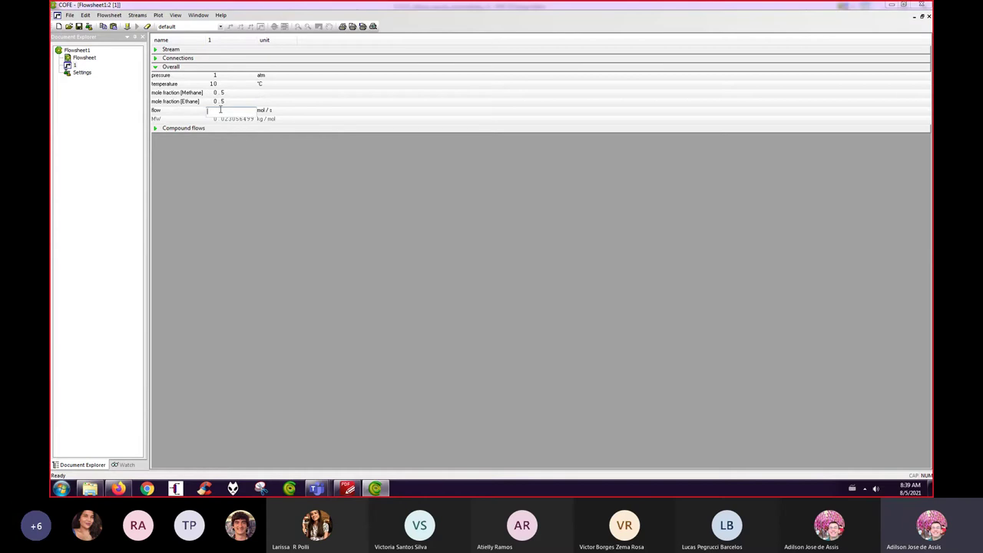
key("Return")
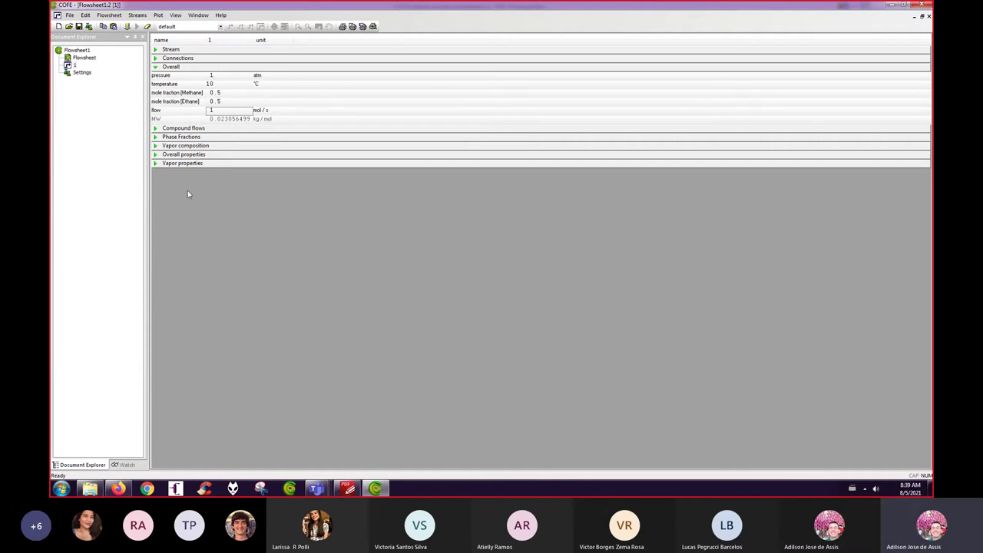
left_click(155, 137)
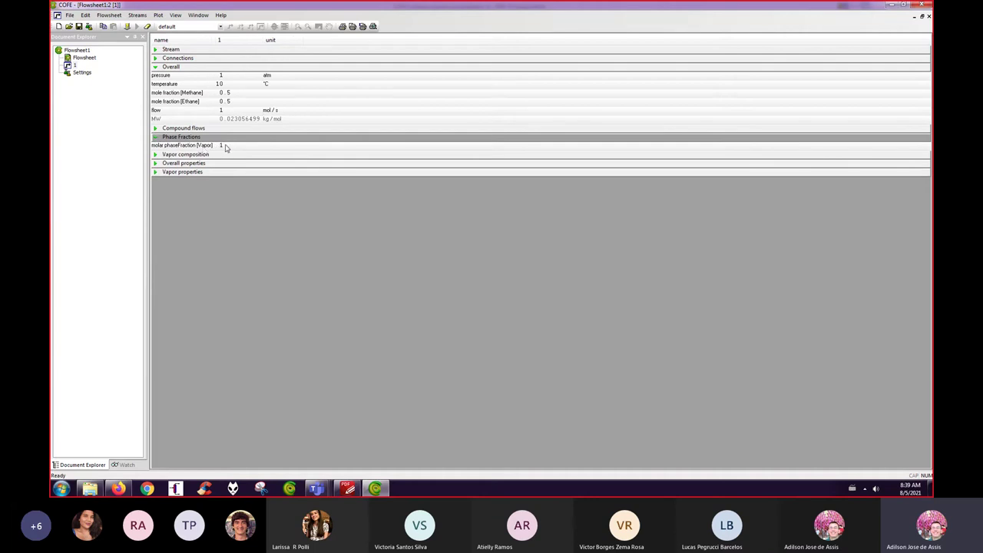
left_click(928, 16)
Step: Set stream 2's pressure to 1 atm, its temperature to 80 °C and its flow to 1 mol/s
double_click(241, 139)
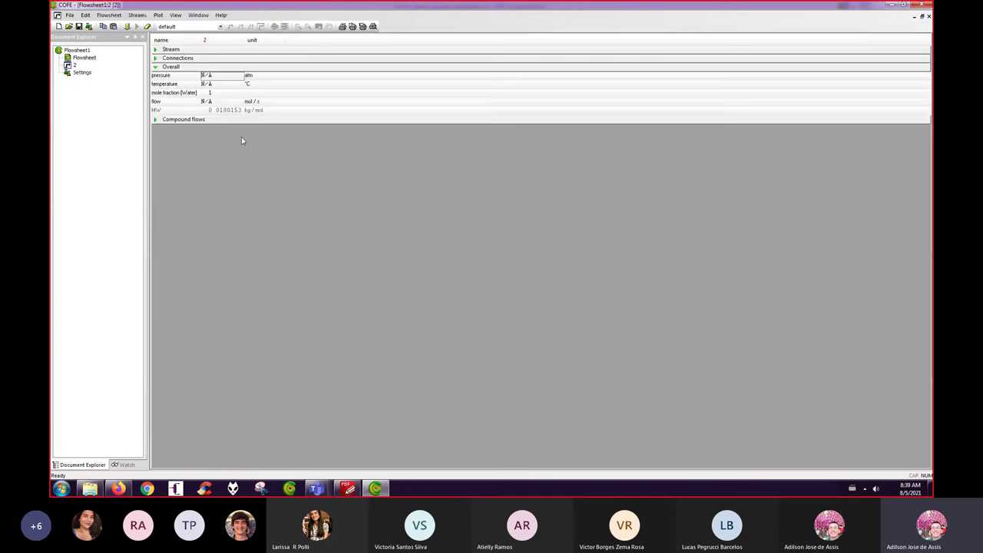
left_click(207, 76)
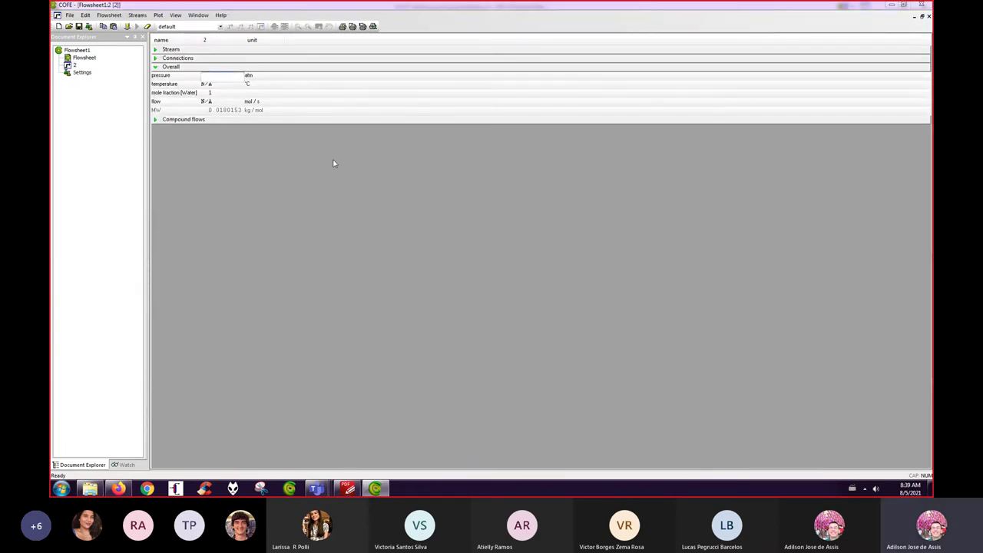
type("1")
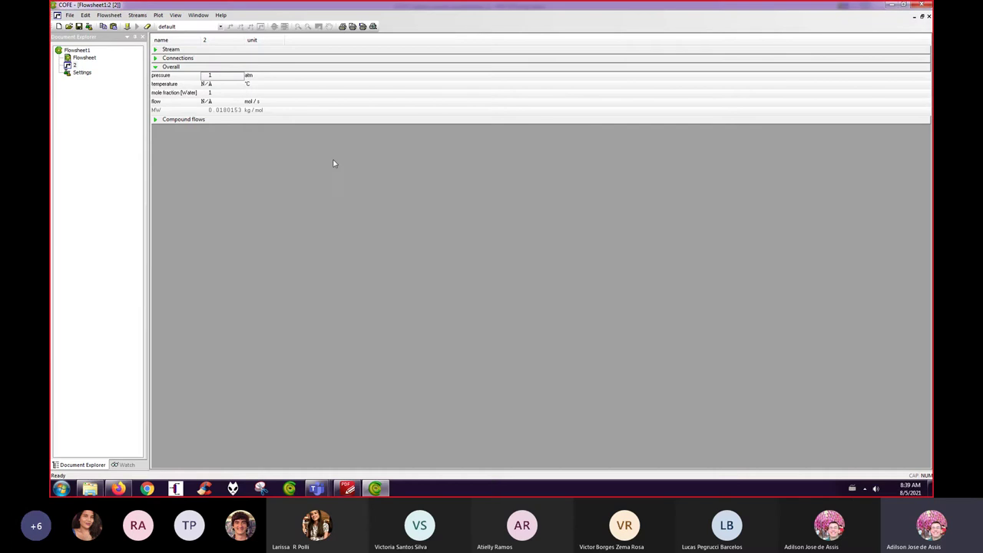
left_click(210, 84)
type("80")
left_click(207, 102)
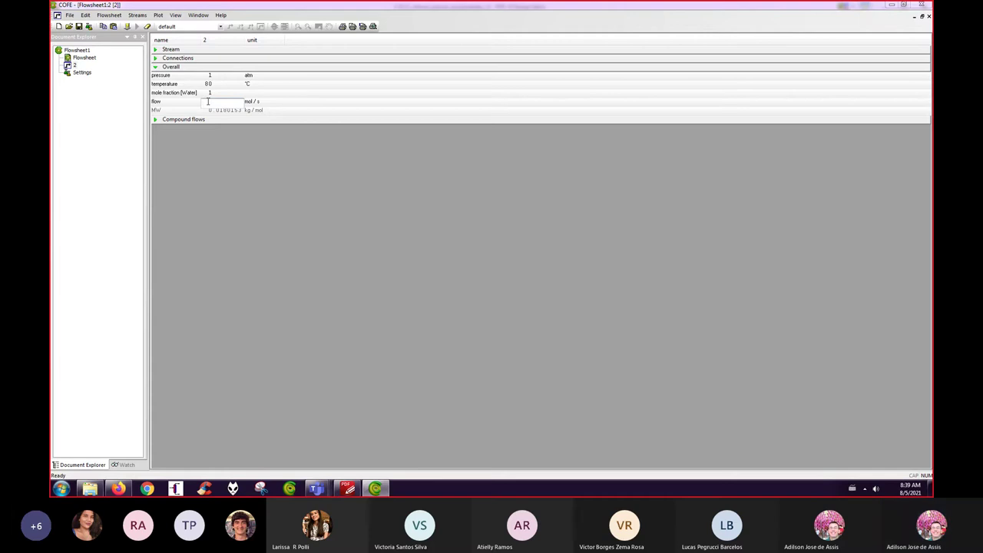
type("1")
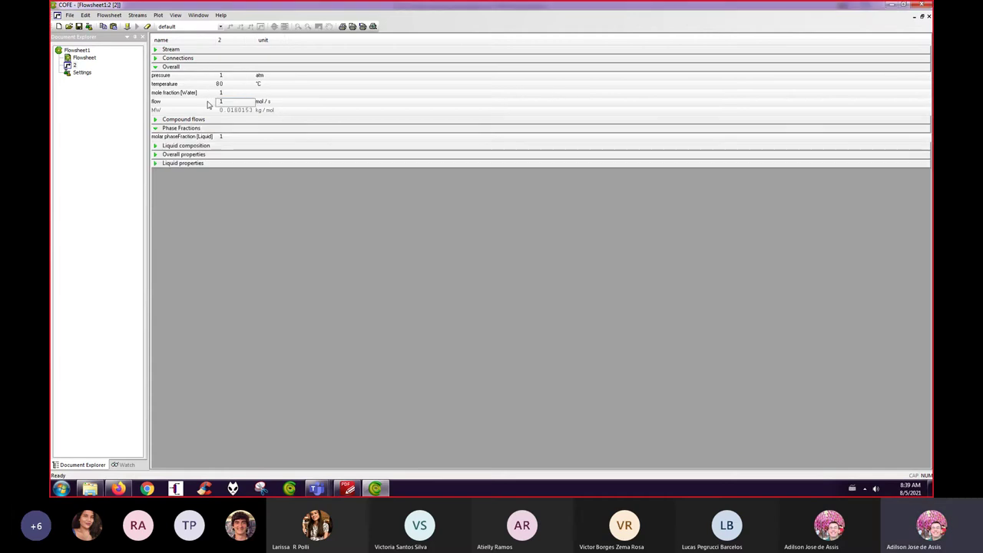
left_click(929, 17)
left_click(928, 17)
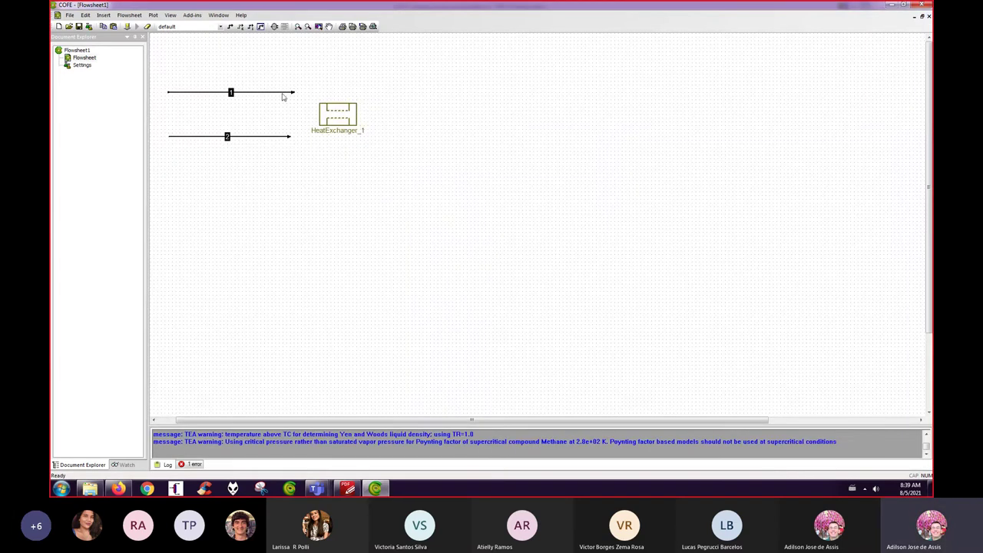
Step: Review the specifications and phase fractions of stream 1 and stream 2
right_click(233, 138)
left_click(225, 116)
right_click(246, 94)
left_click(248, 97)
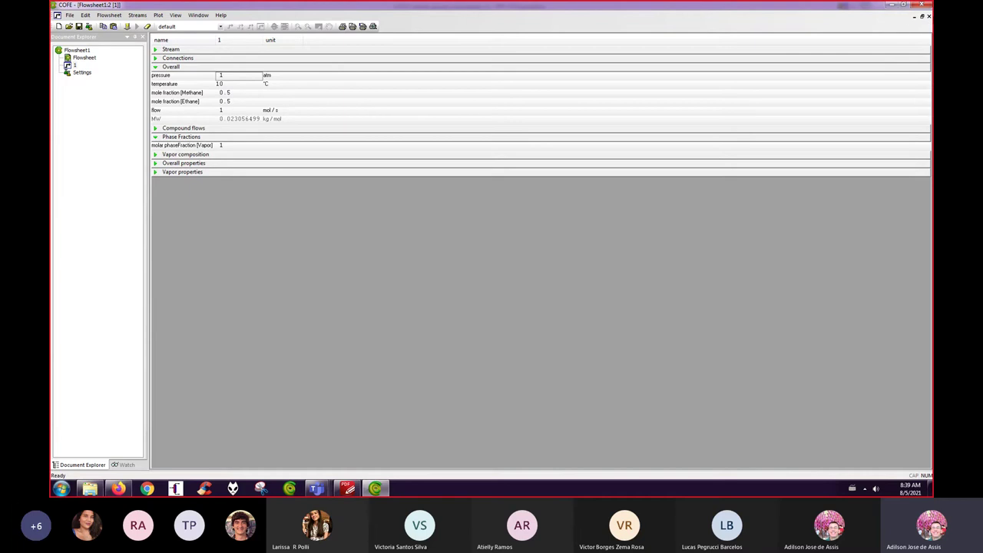
left_click(928, 16)
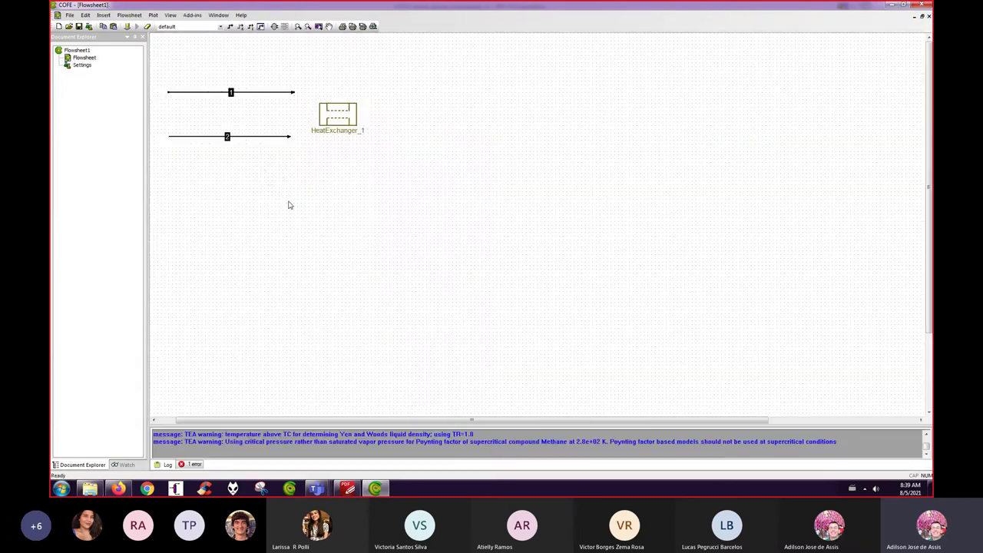
double_click(246, 138)
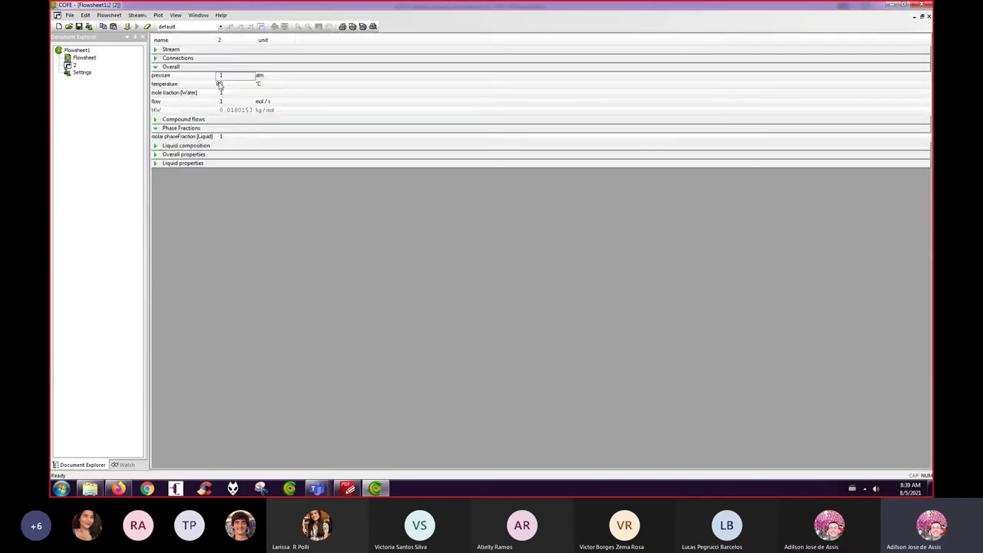
left_click(928, 16)
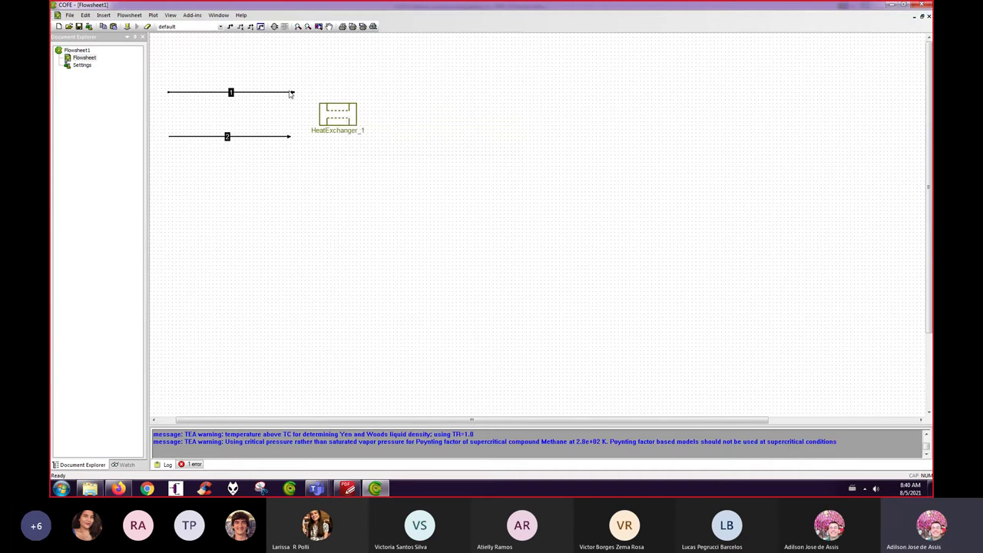
Step: Connect stream 1 to the heat exchanger's Inlet1 and add an outlet stream from Outlet1, level with stream 1
left_click_drag(294, 92, 326, 100)
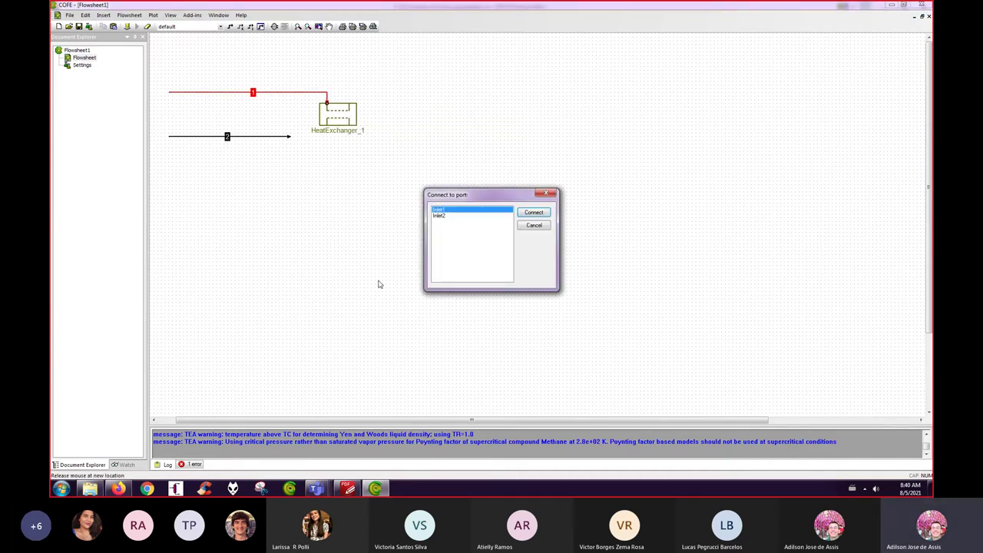
left_click(536, 213)
left_click(229, 26)
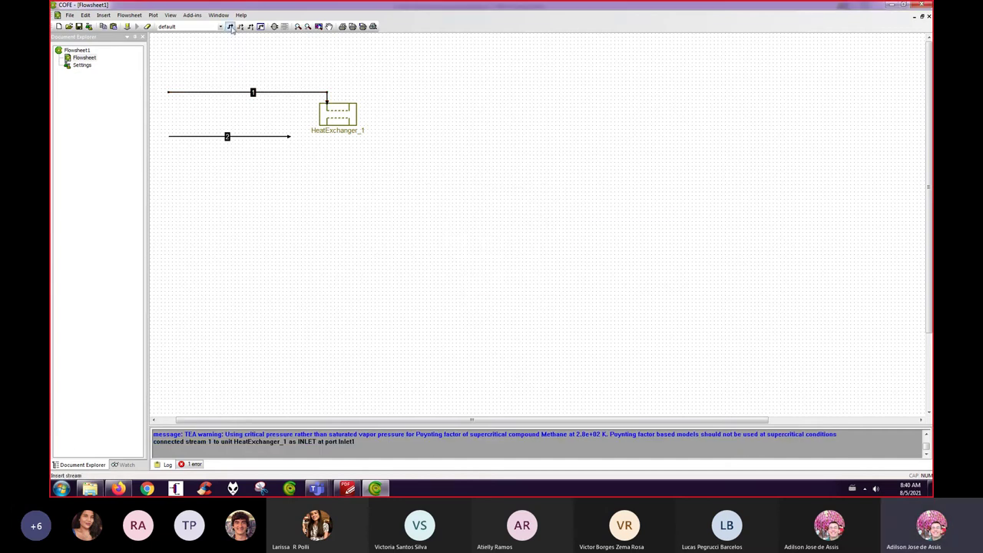
left_click(349, 91)
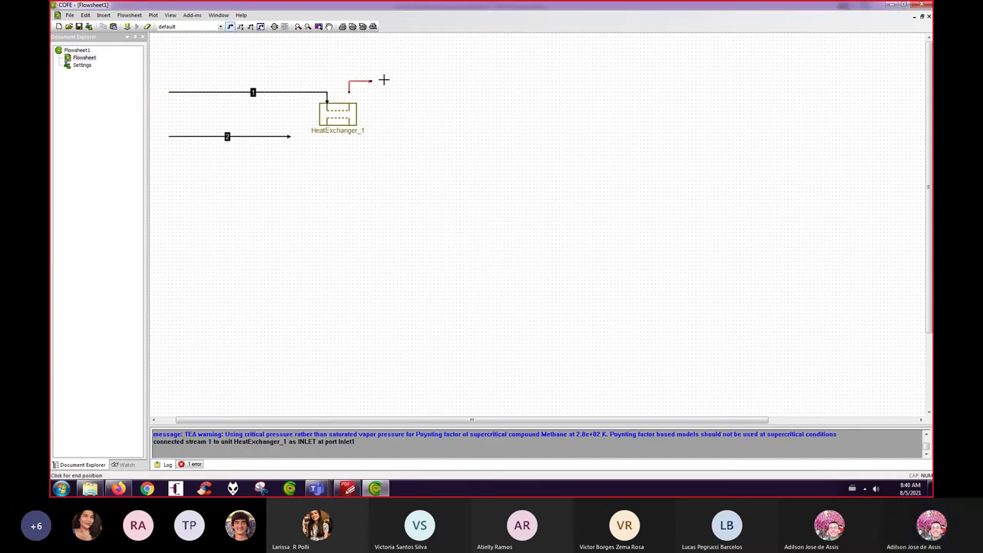
left_click(430, 80)
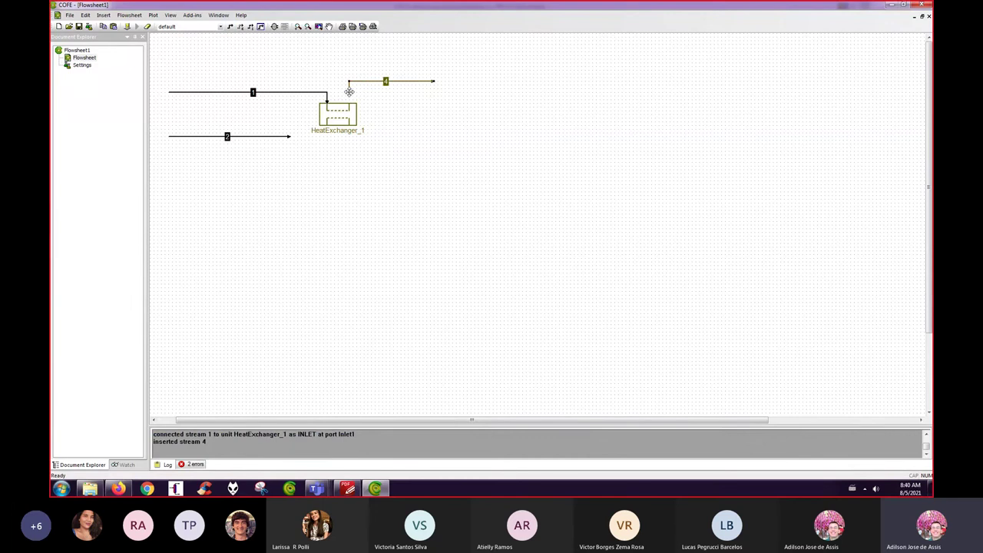
left_click_drag(349, 93, 349, 103)
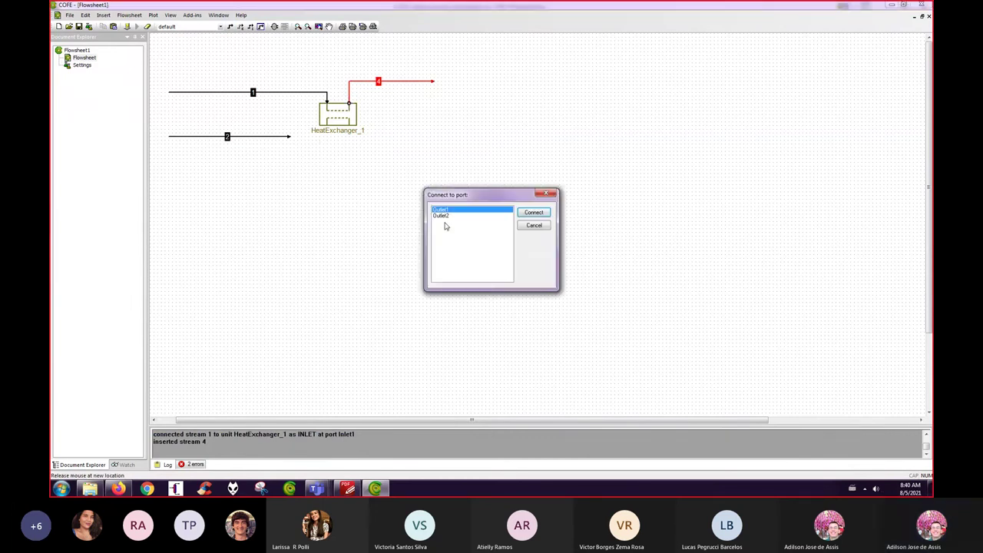
left_click(532, 212)
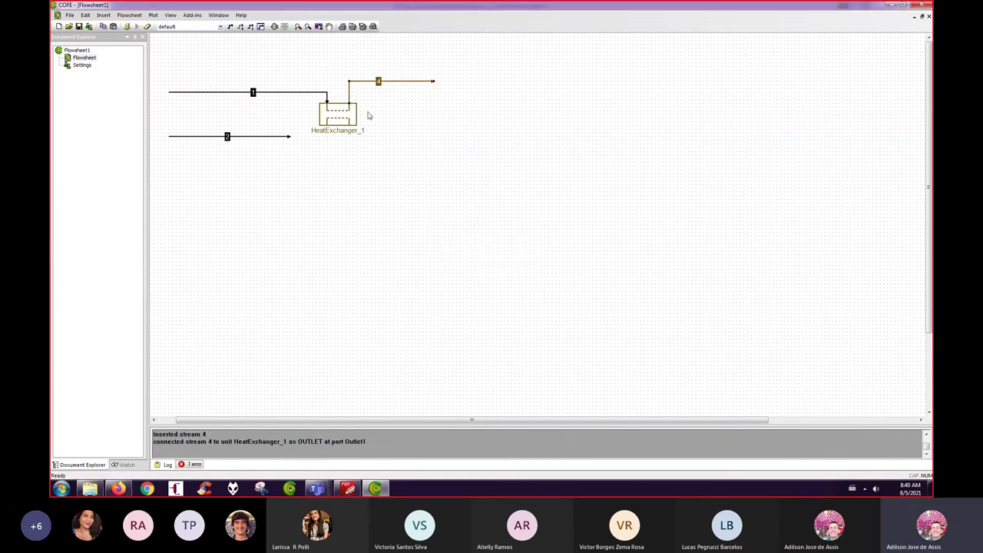
left_click_drag(432, 81, 432, 92)
Step: Connect stream 2 to the heat exchanger's Inlet2 and move the exchanger's name label beside the unit
right_click(289, 93)
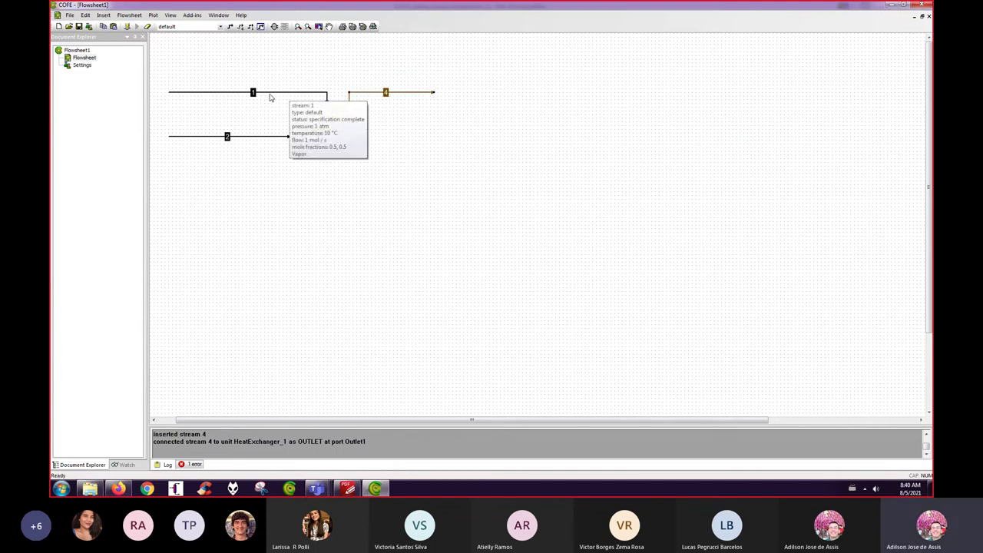
left_click(350, 98)
right_click(254, 137)
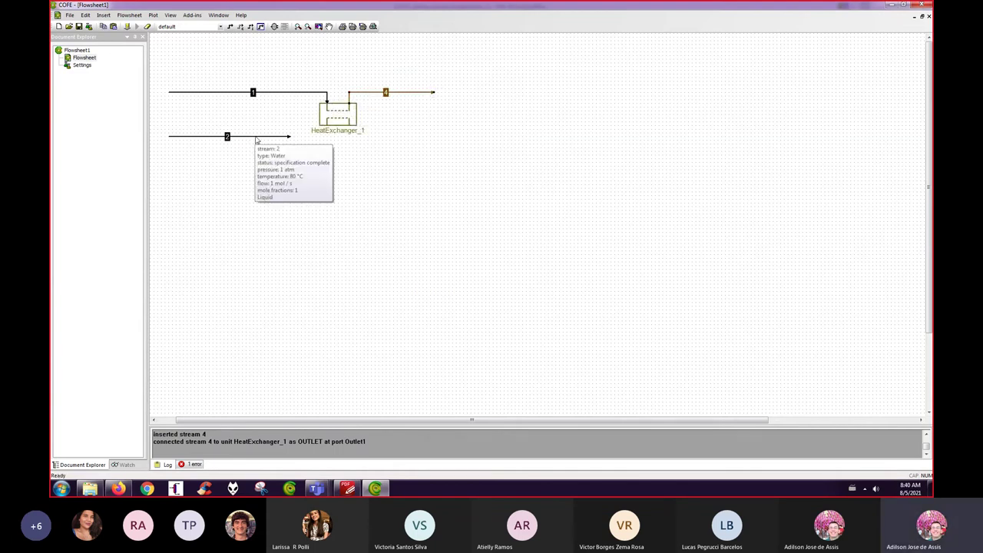
key("Escape")
left_click_drag(289, 136, 393, 116)
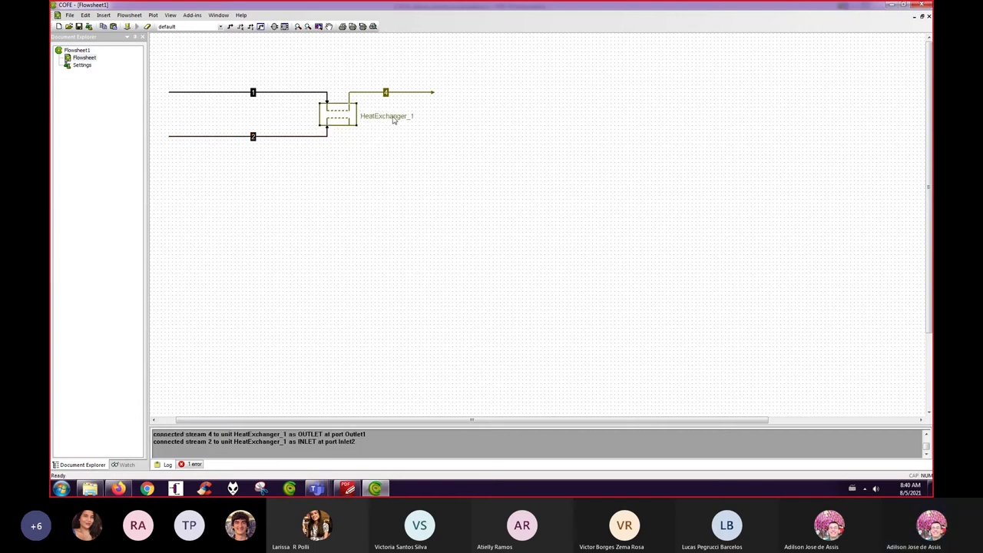
Step: Rename the heat exchanger as H-01
double_click(393, 116)
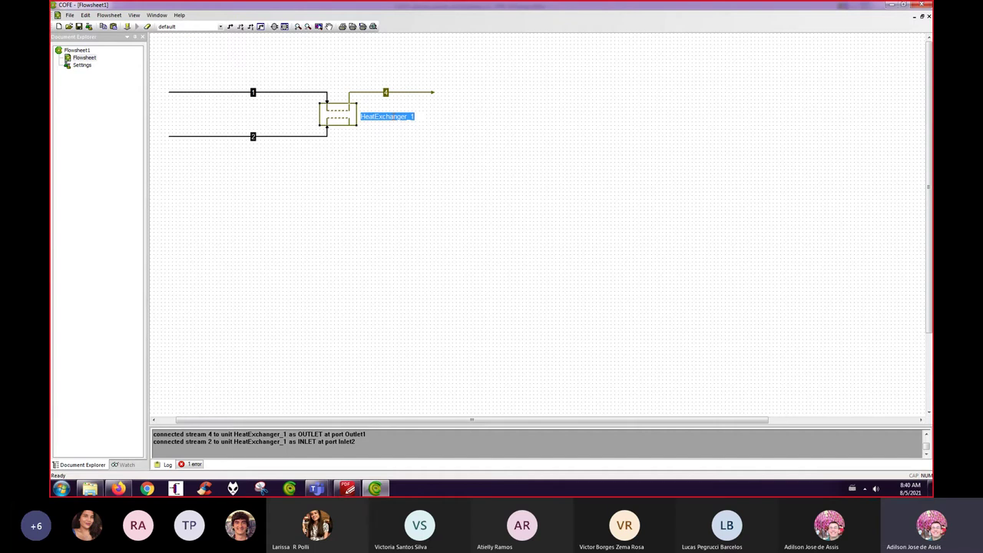
type("H-01")
key("Return")
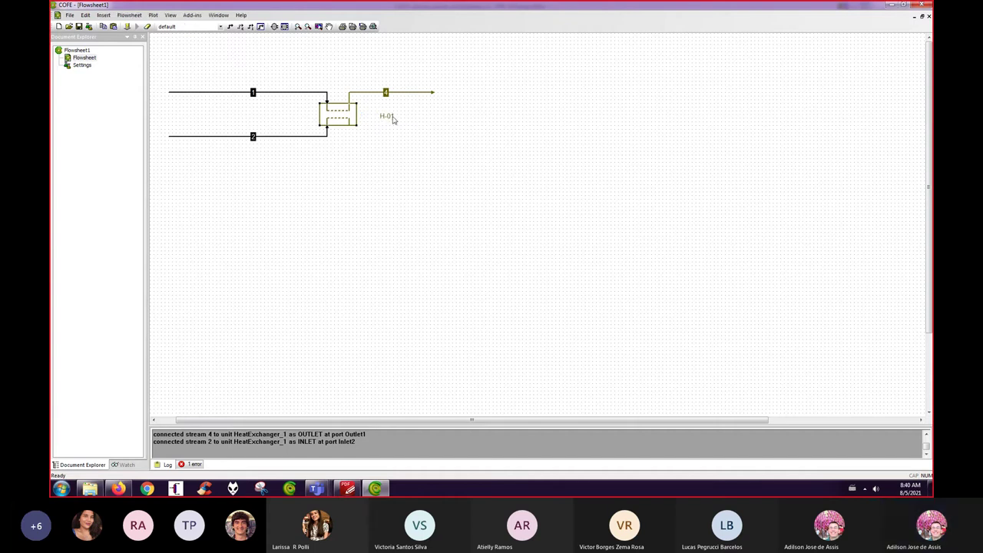
Step: Insert an outlet stream level with stream 2 and connect it to Outlet2 of H-01
left_click(231, 27)
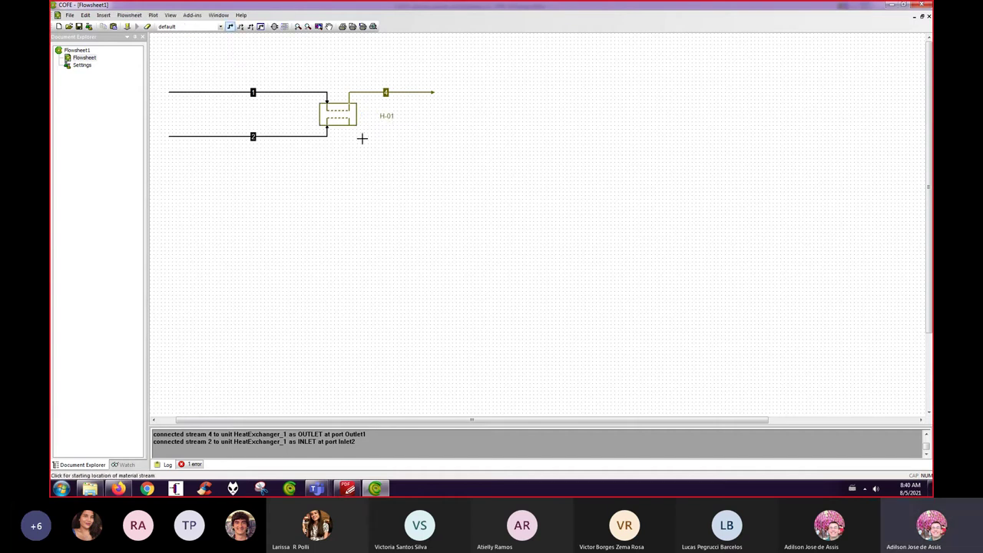
left_click(348, 133)
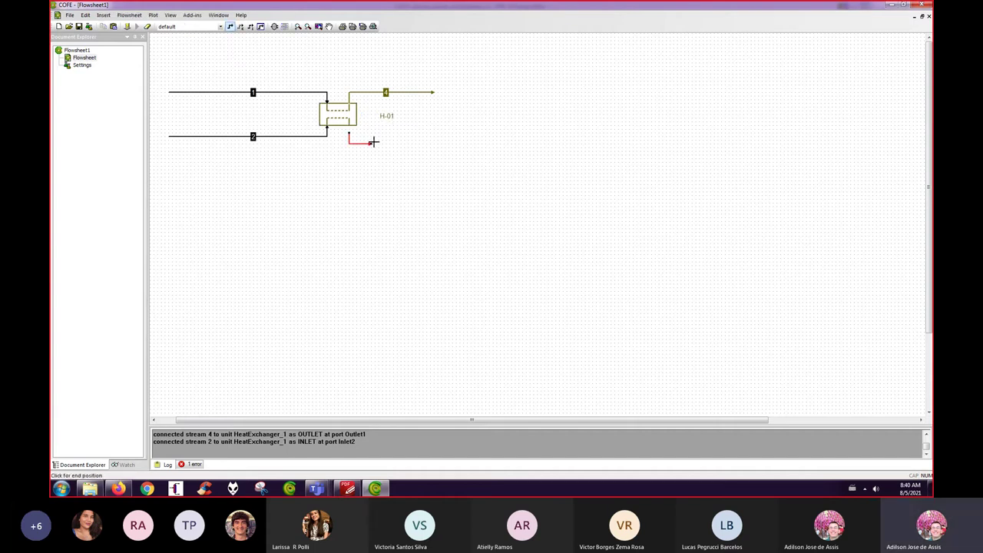
left_click(433, 135)
left_click_drag(347, 136, 349, 129)
left_click(345, 165)
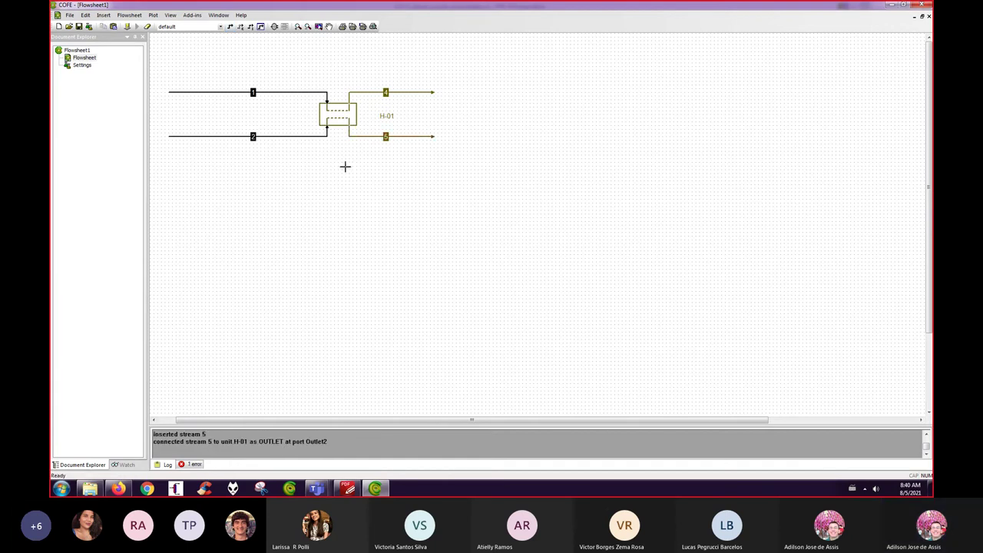
Step: Set the heat exchanger type of H-01 to Temperature
mouse_move(301, 91)
double_click(333, 115)
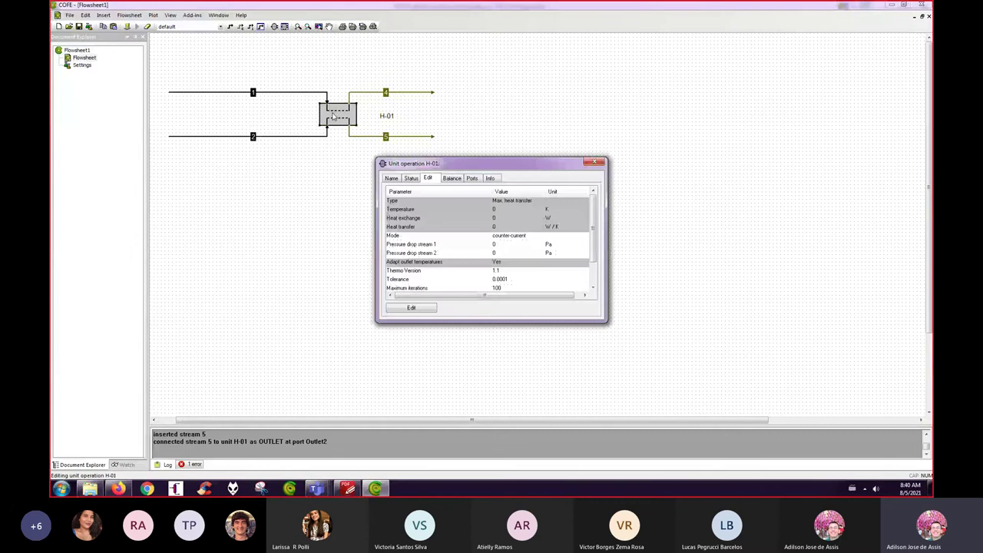
left_click(426, 309)
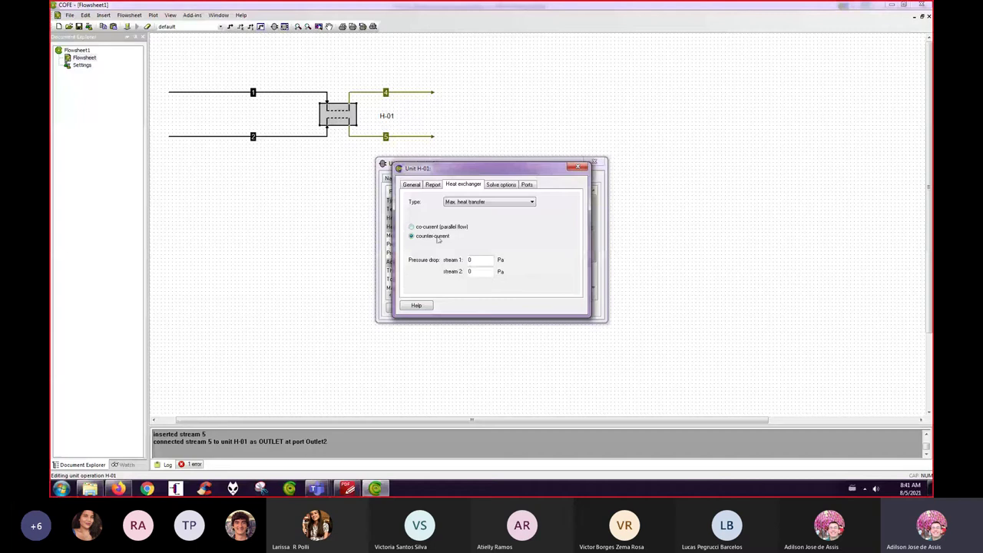
left_click(476, 202)
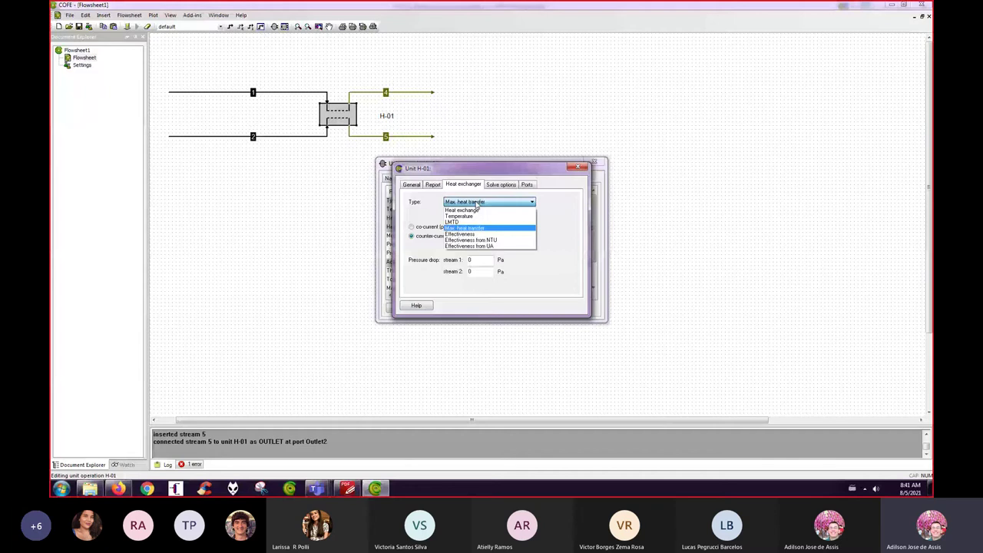
left_click(464, 216)
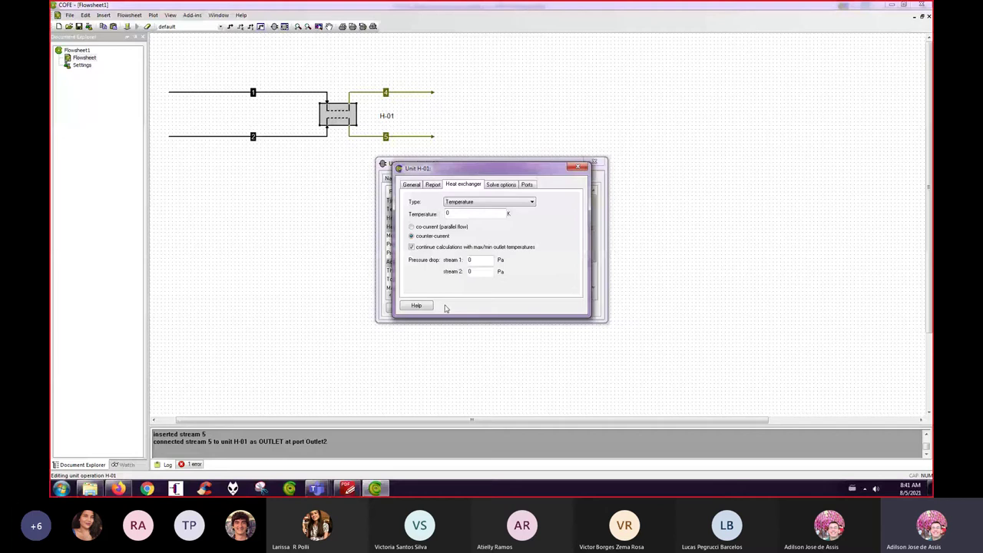
left_click(580, 168)
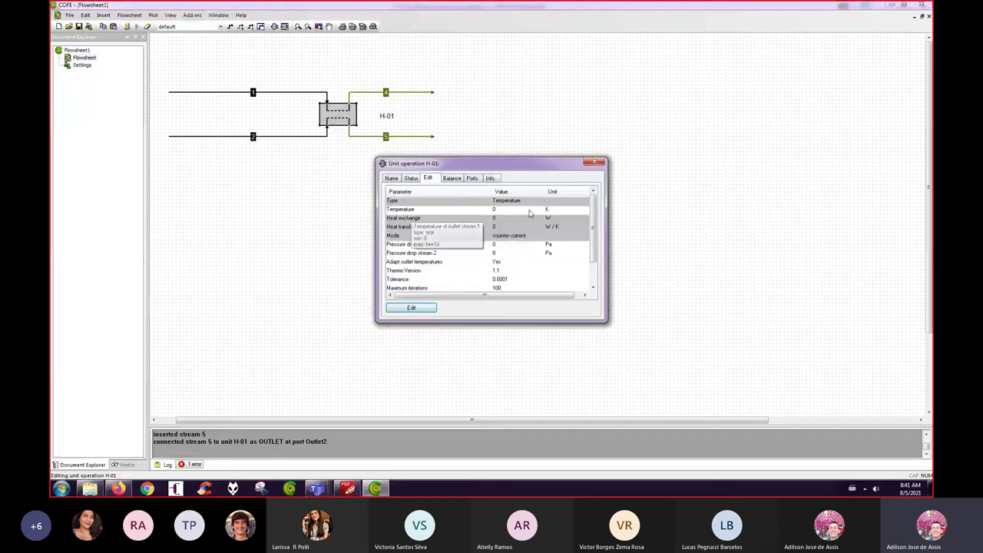
Step: Switch the outlet temperature unit of H-01 to °C and set the temperature to 20 °C
left_click(548, 210)
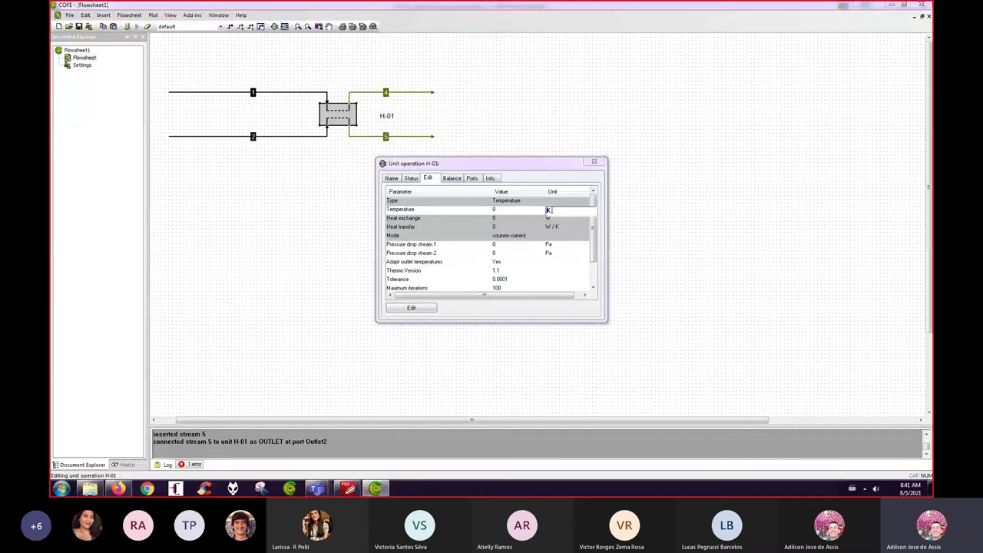
type("°C")
left_click(558, 225)
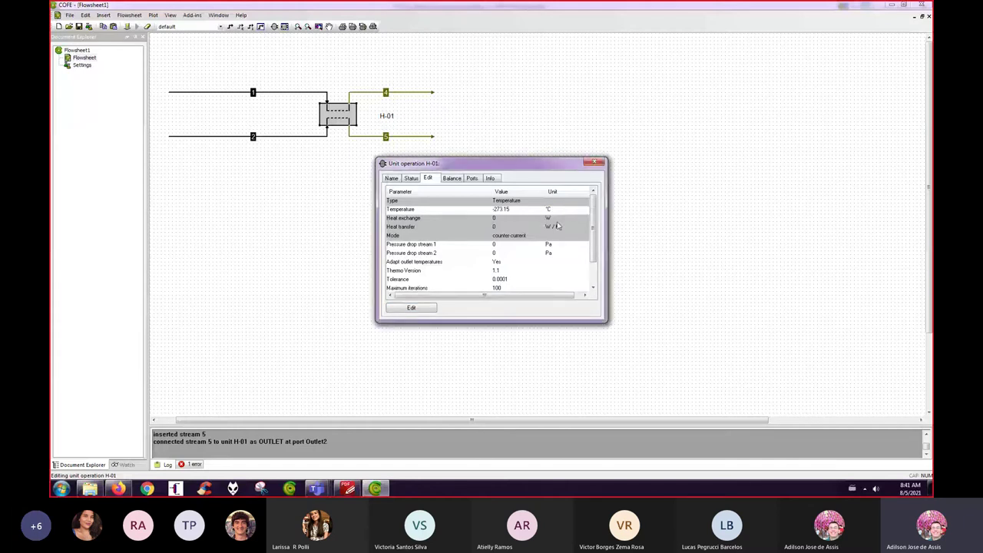
left_click(503, 212)
type("2")
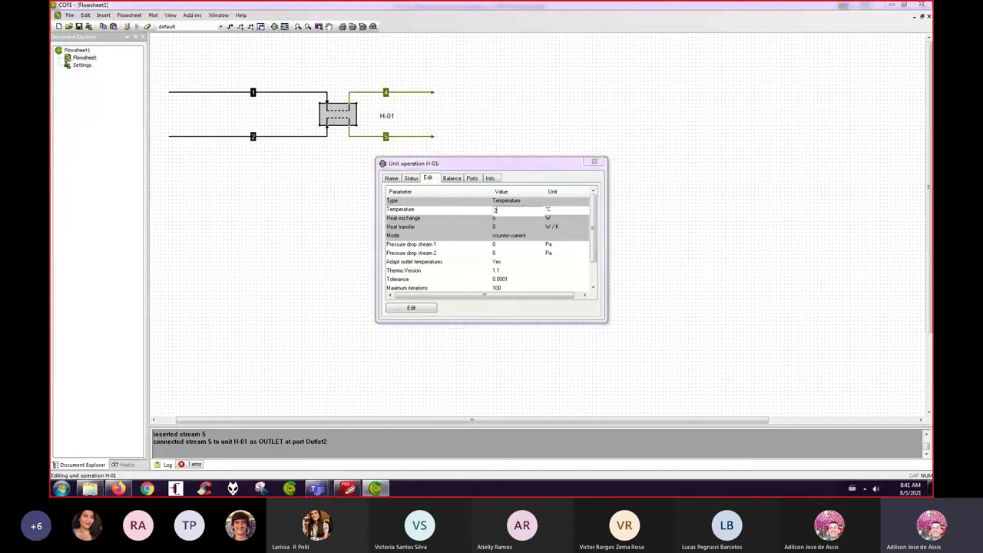
type("0")
key("Return")
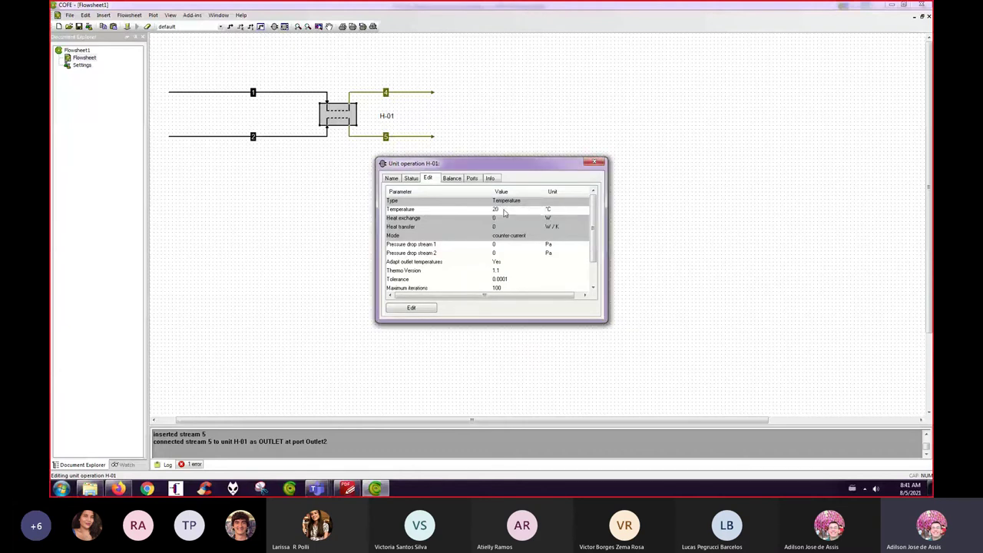